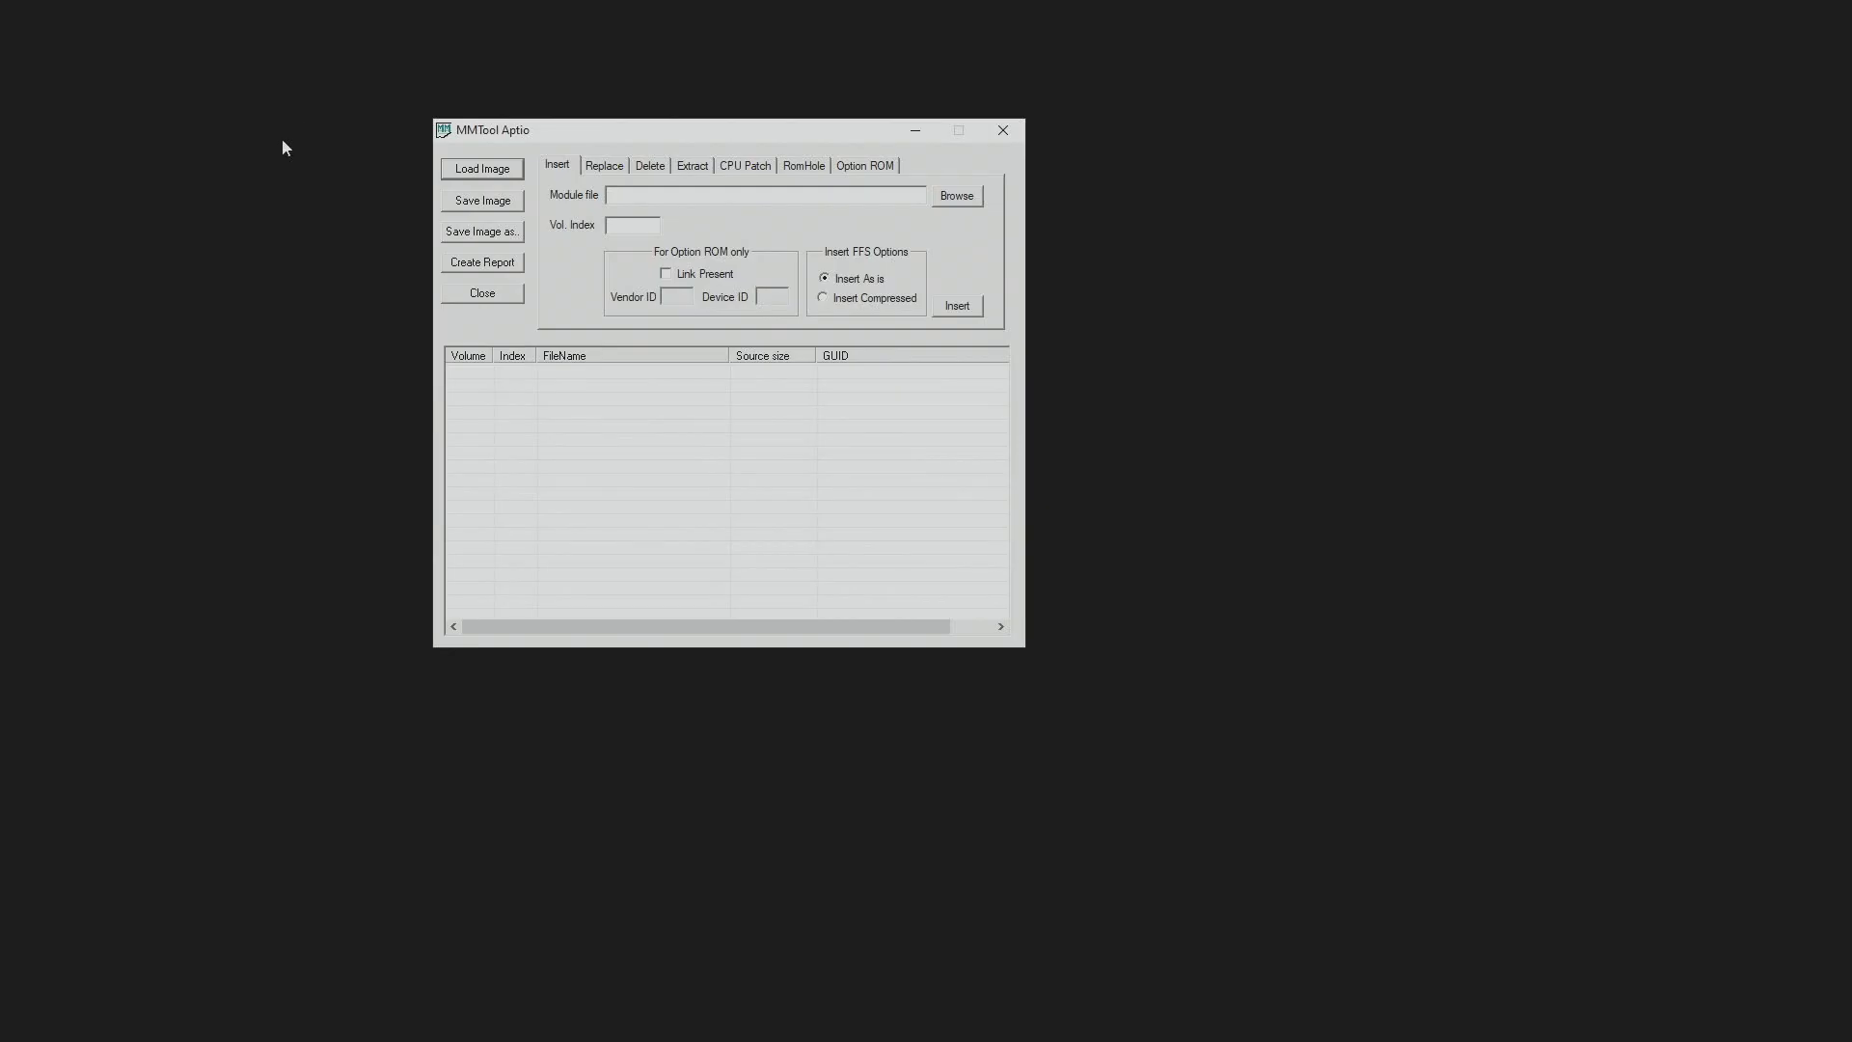
# - Load 1E799113.bin with All Files shown and view its six Intel CPU microcode patches
pyautogui.click(482, 177)
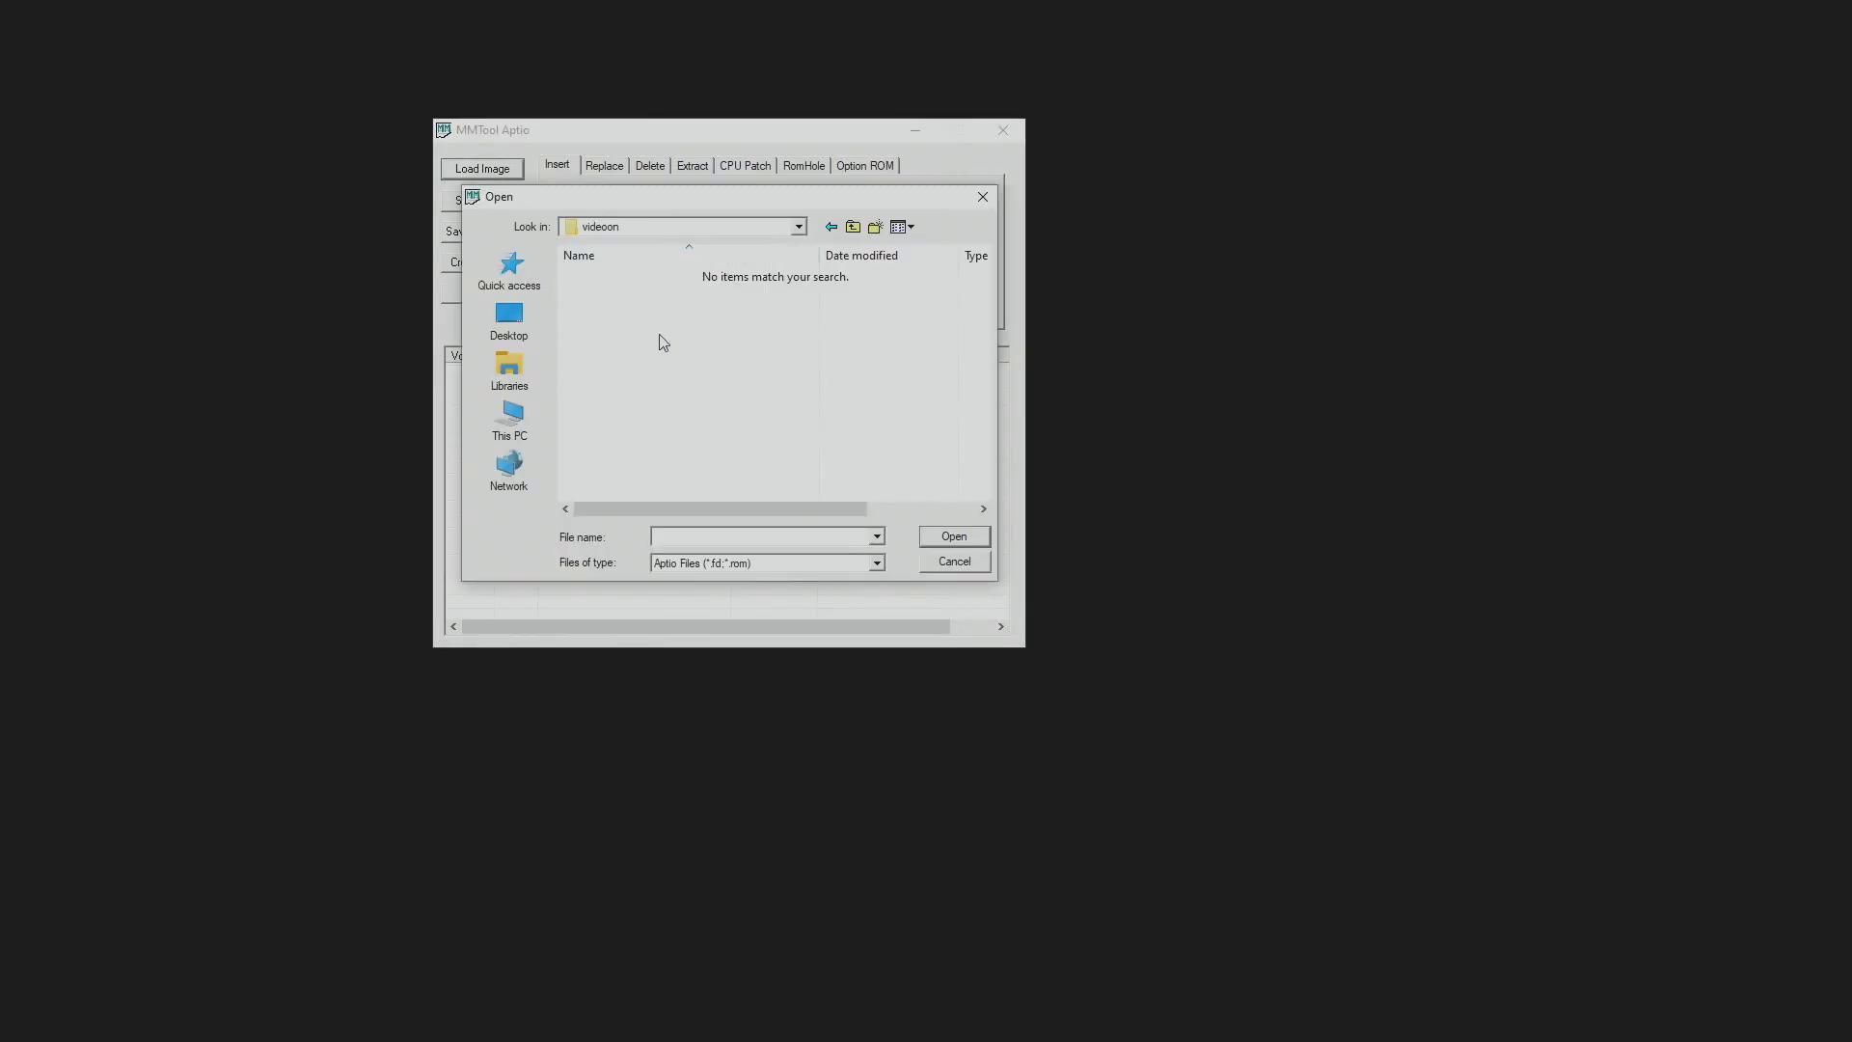
pyautogui.click(797, 567)
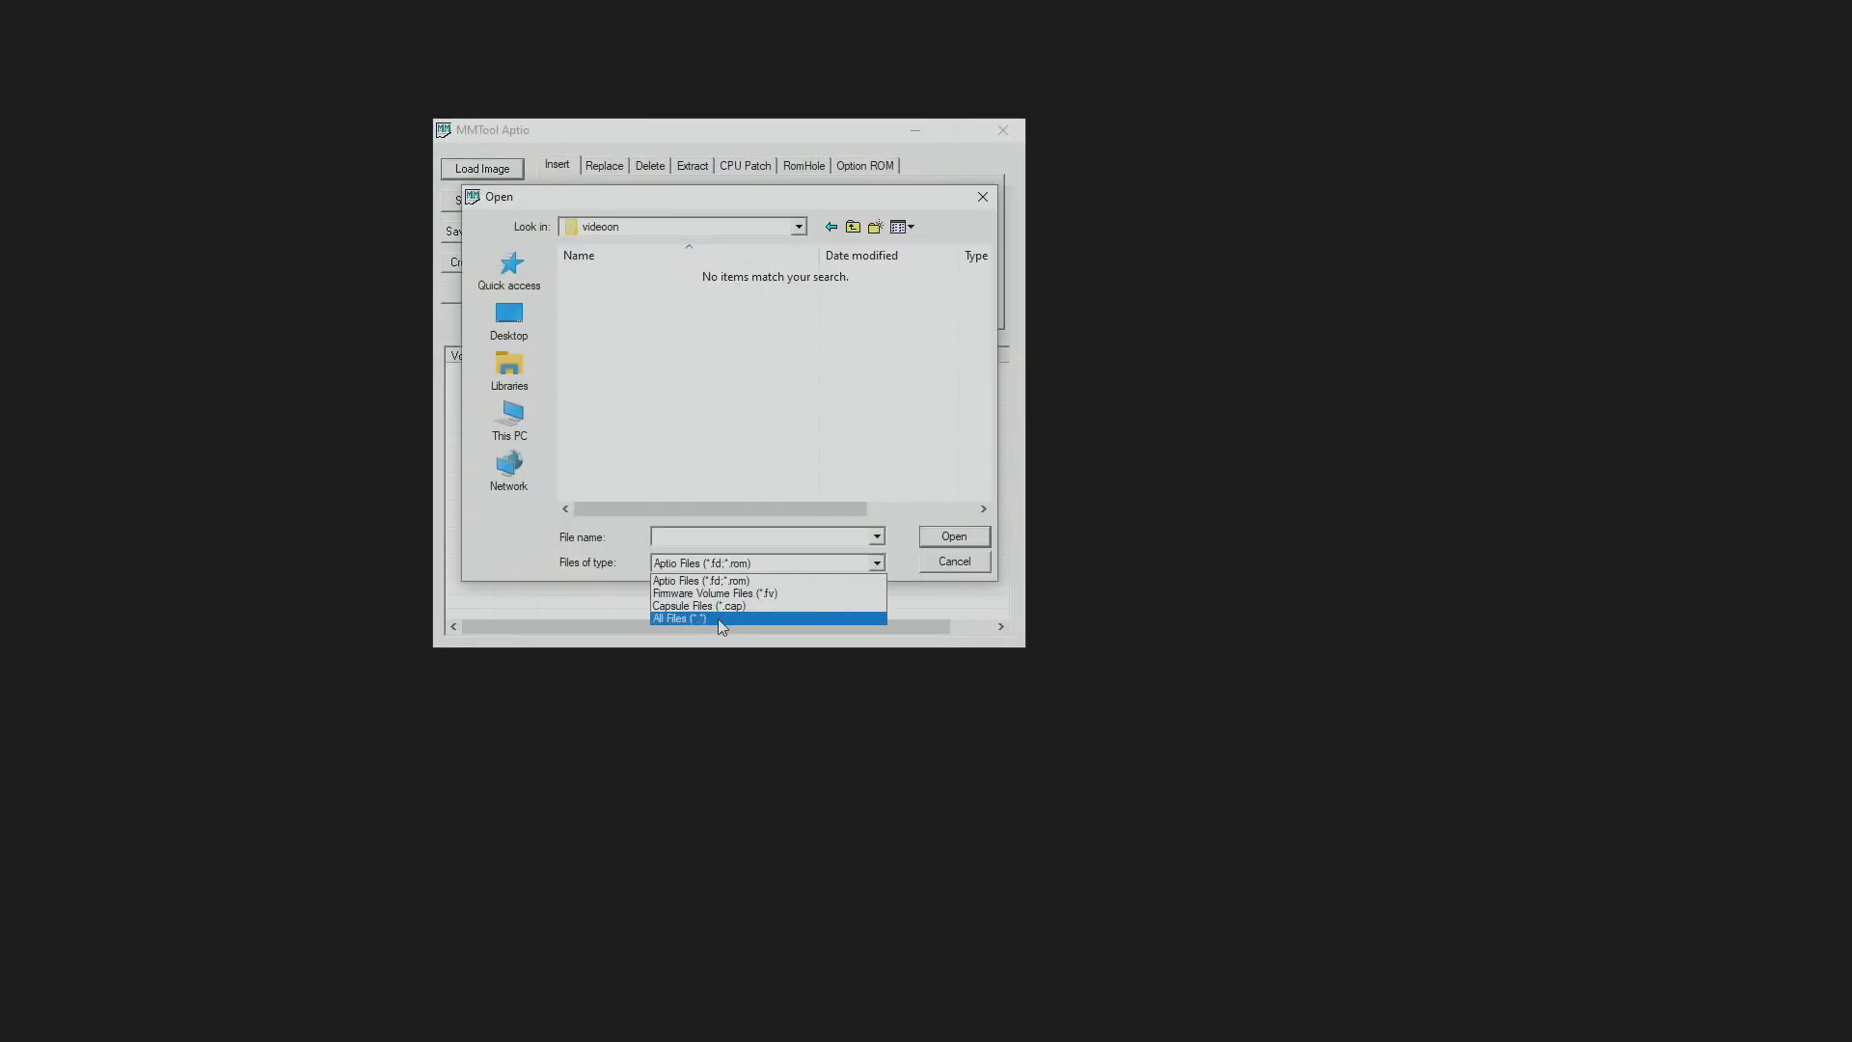
pyautogui.click(718, 618)
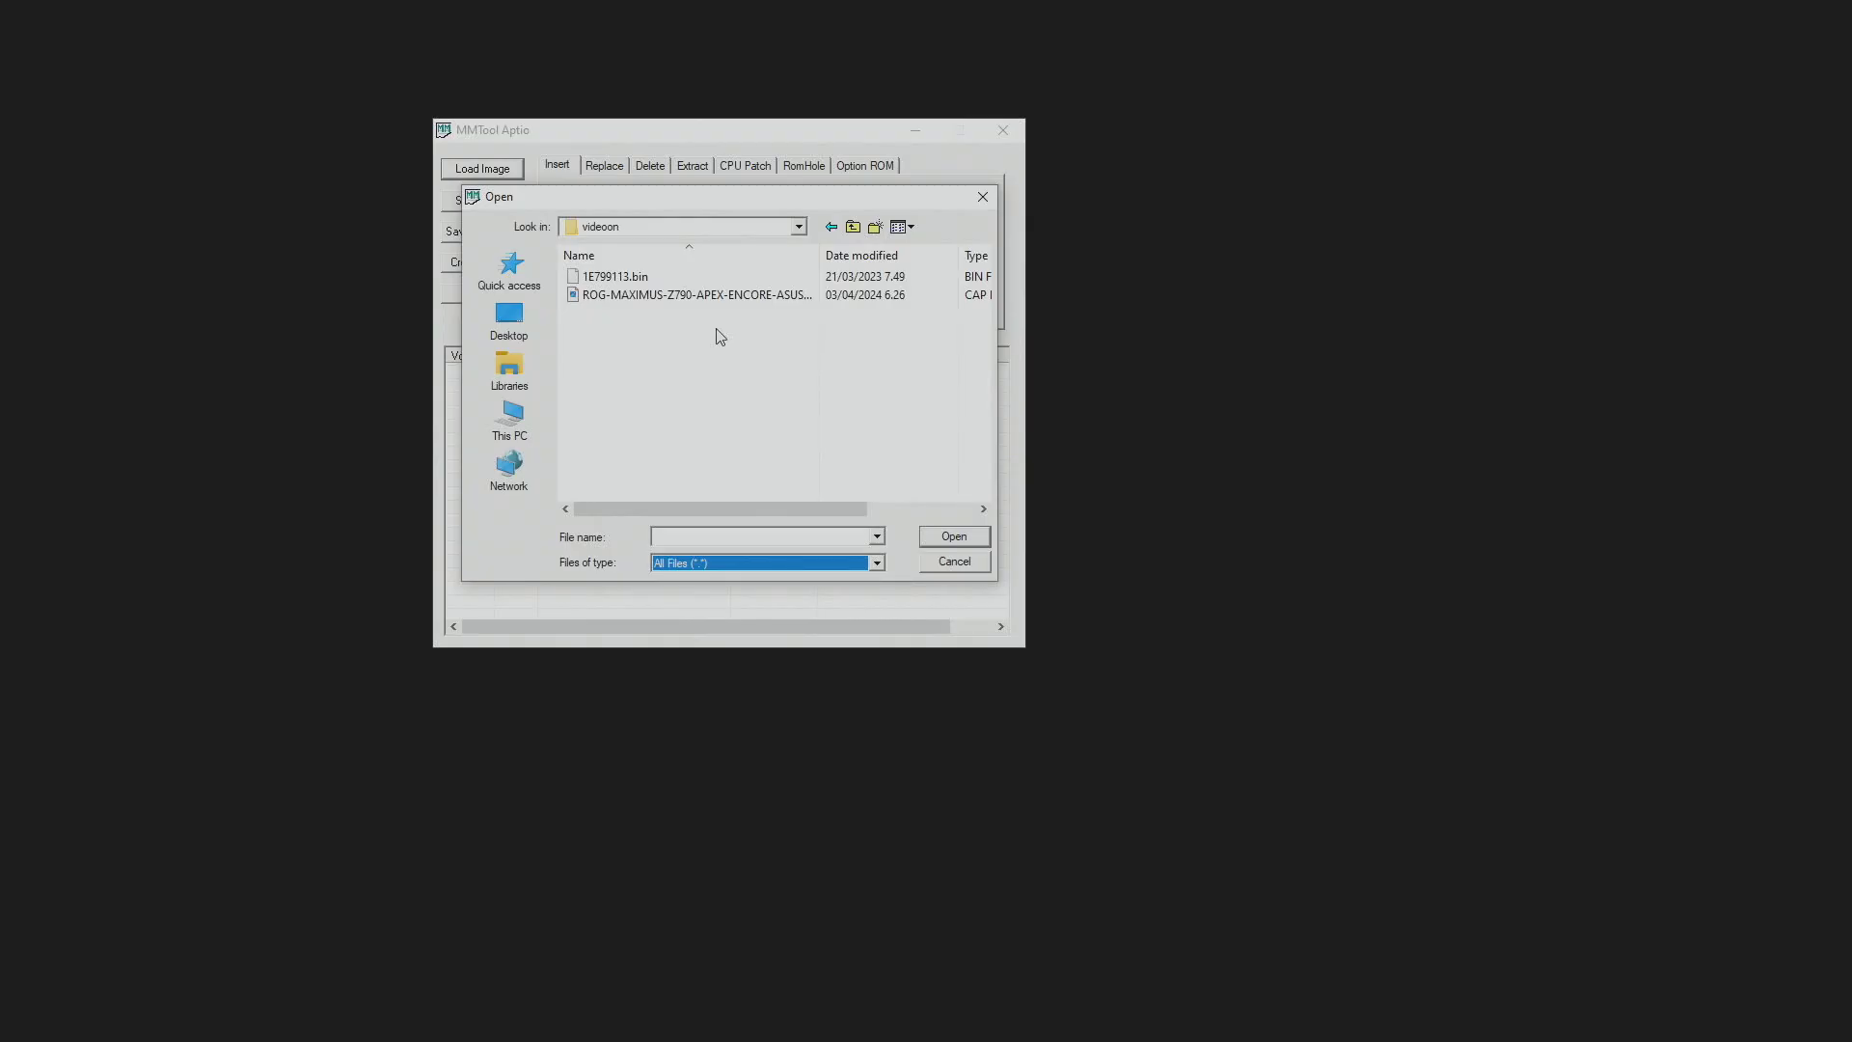
pyautogui.doubleClick(631, 278)
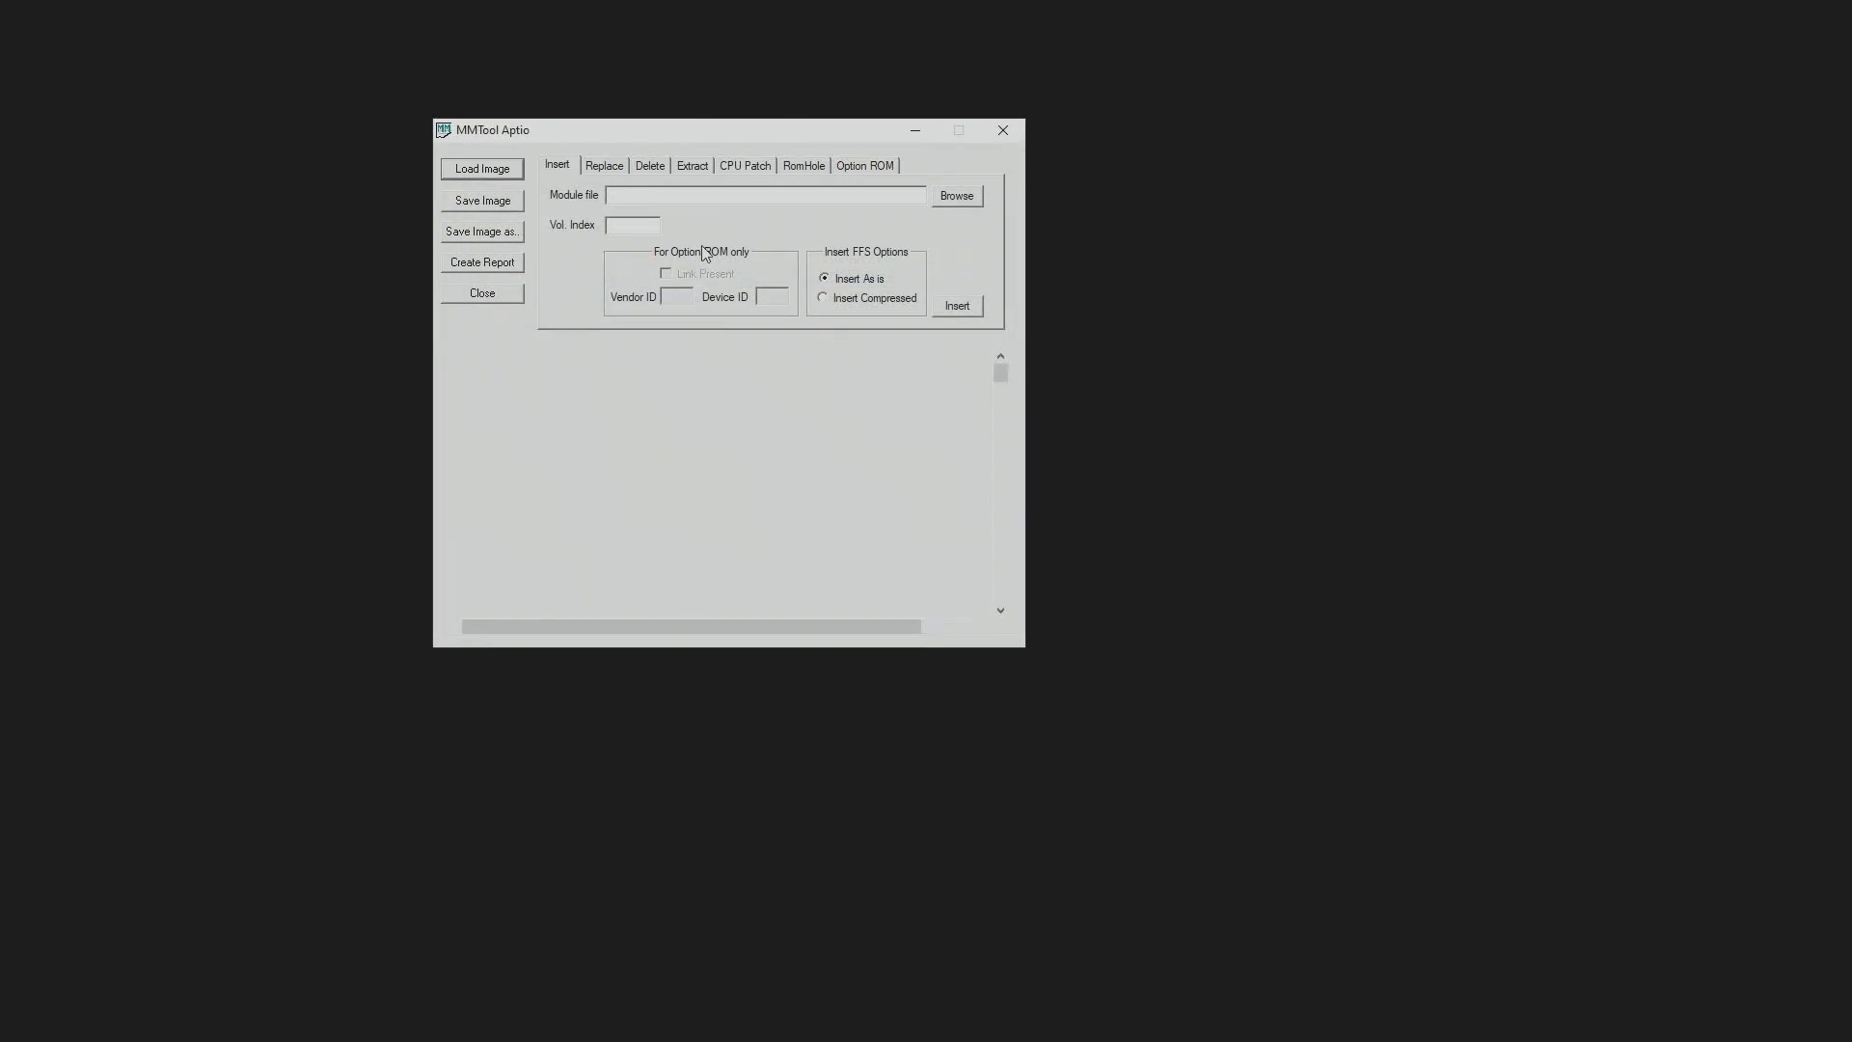
pyautogui.click(749, 168)
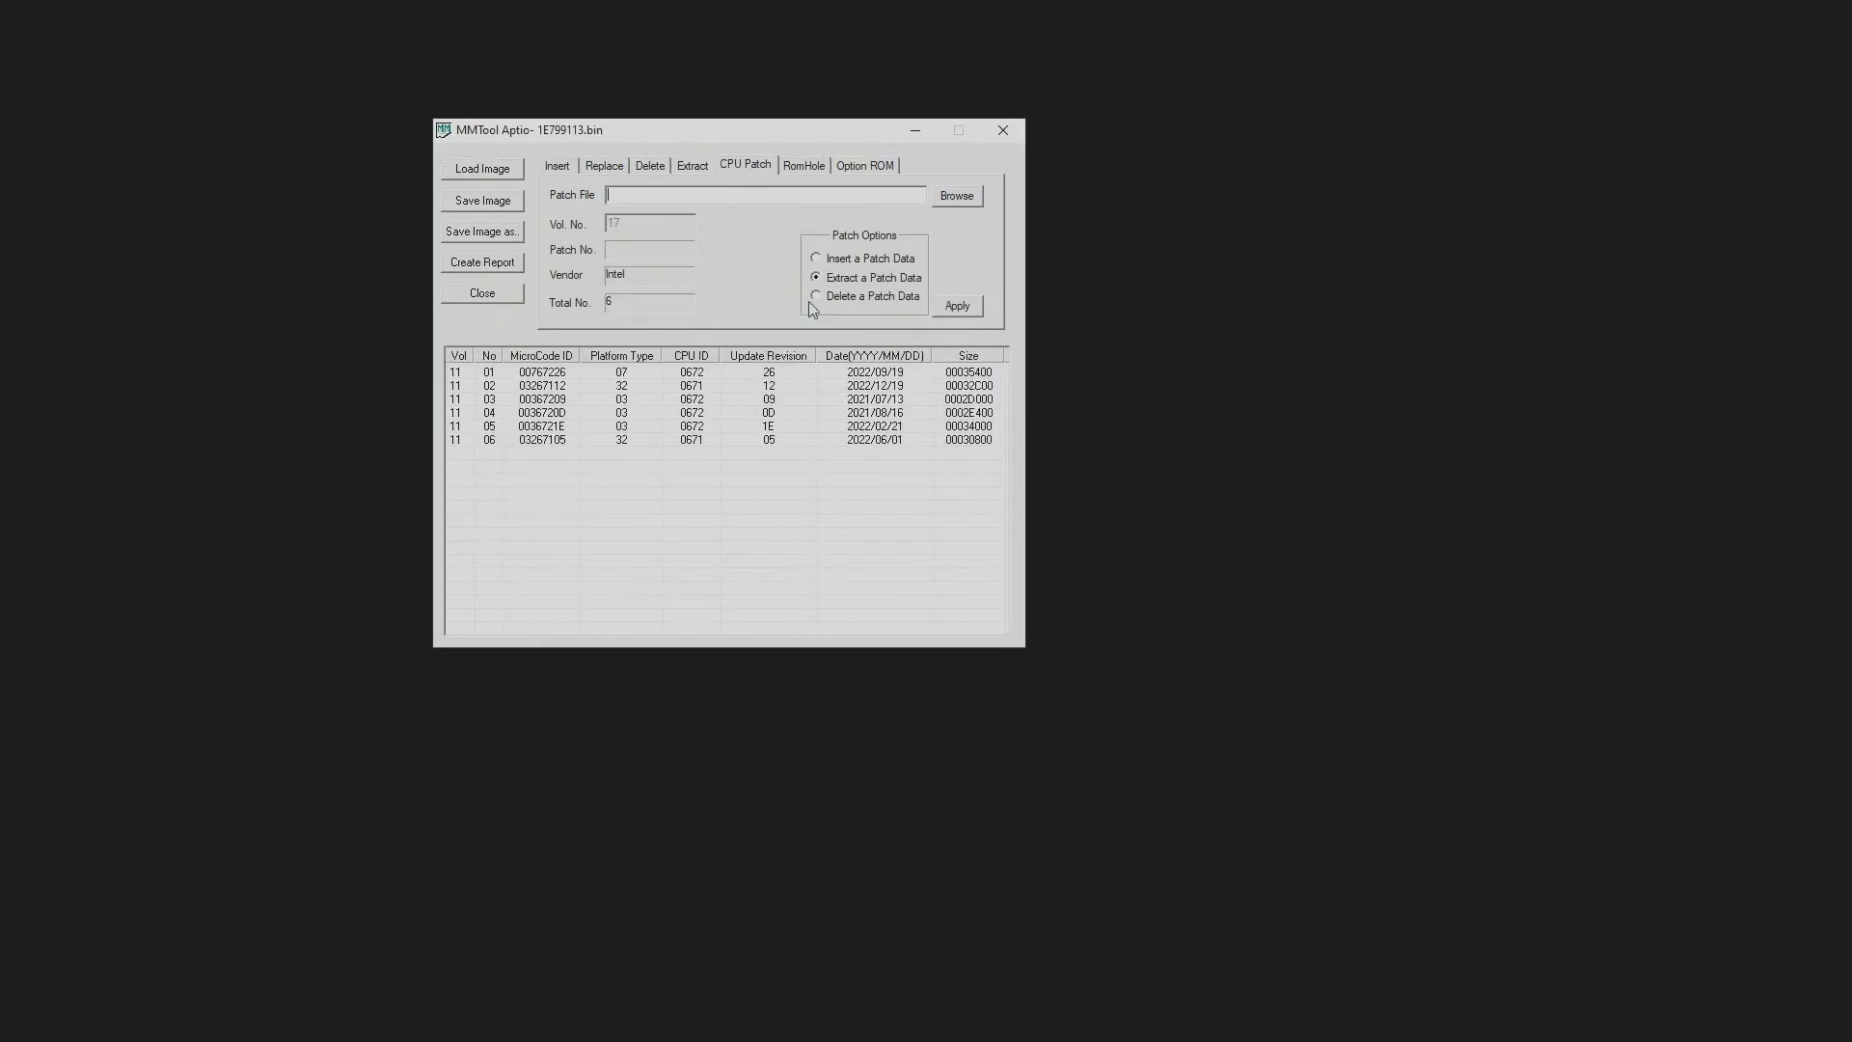
# - Extract microcode patch 03 (revision 09) to a file named 09mc and confirm it exists
pyautogui.click(768, 401)
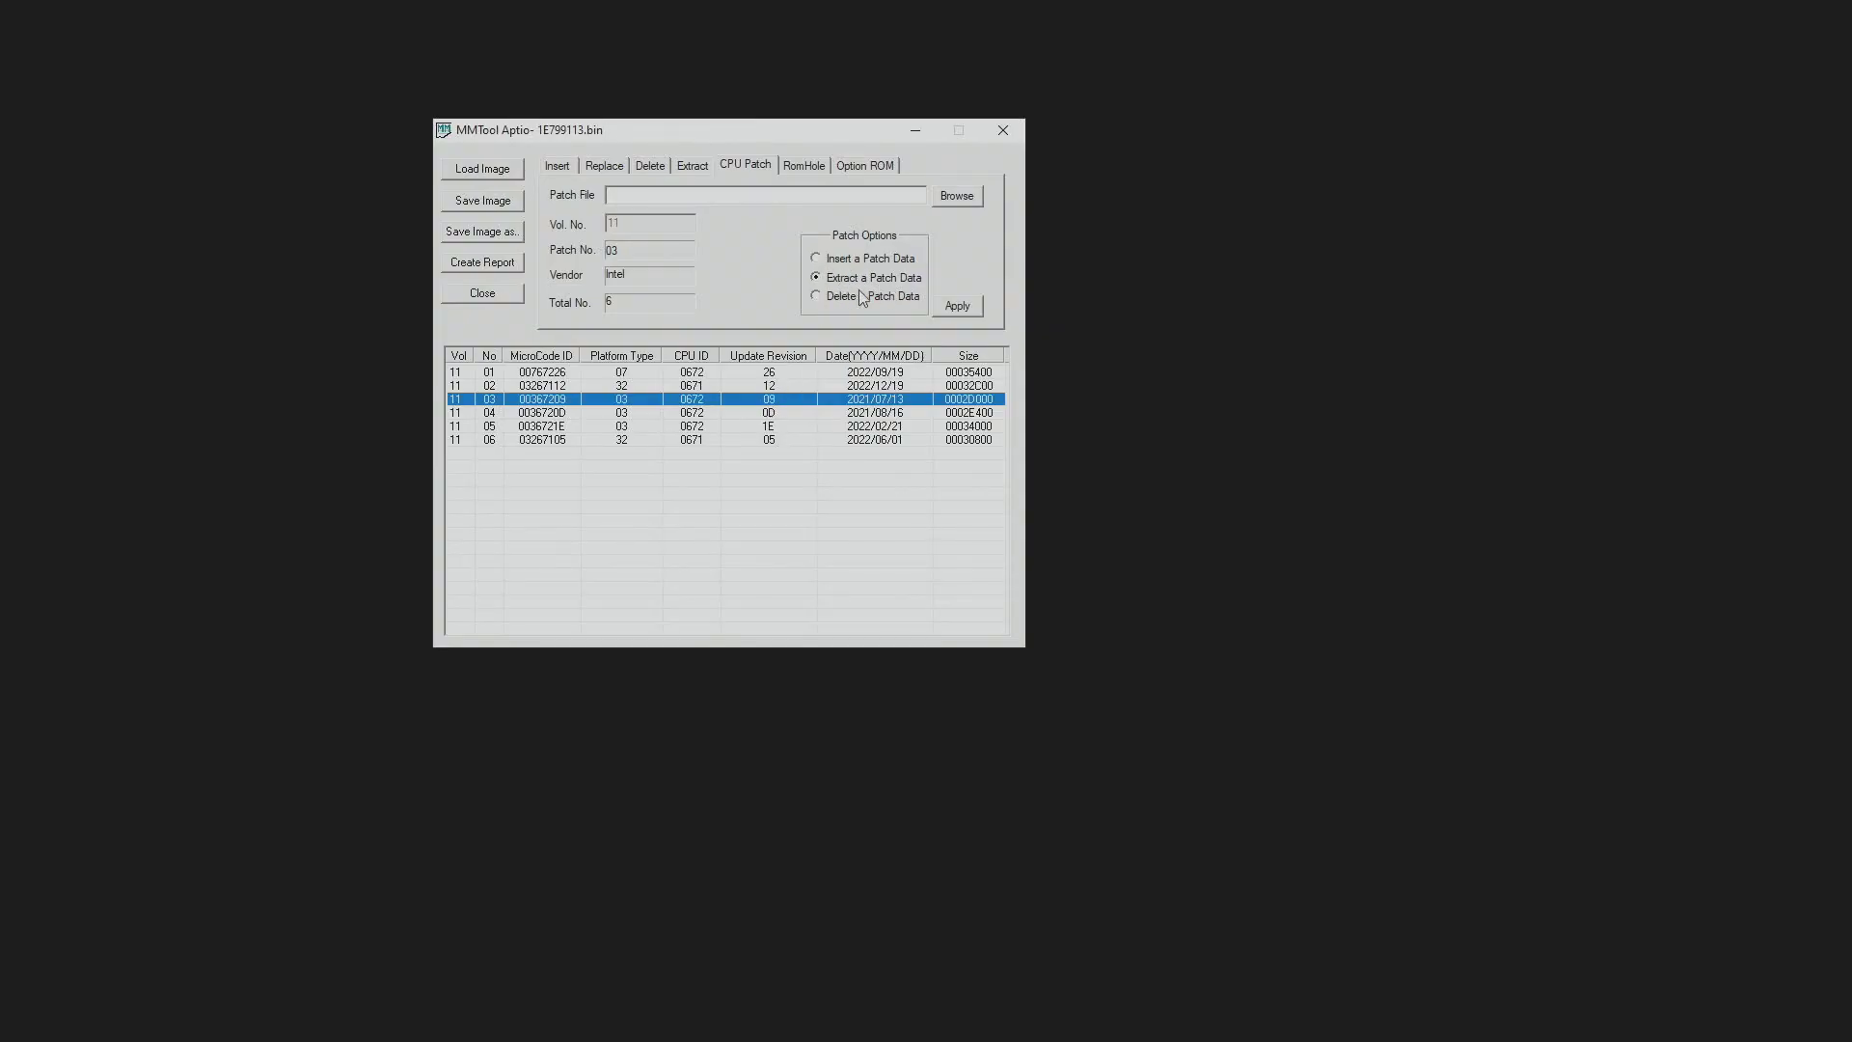
pyautogui.click(958, 306)
pyautogui.click(781, 430)
pyautogui.click(716, 199)
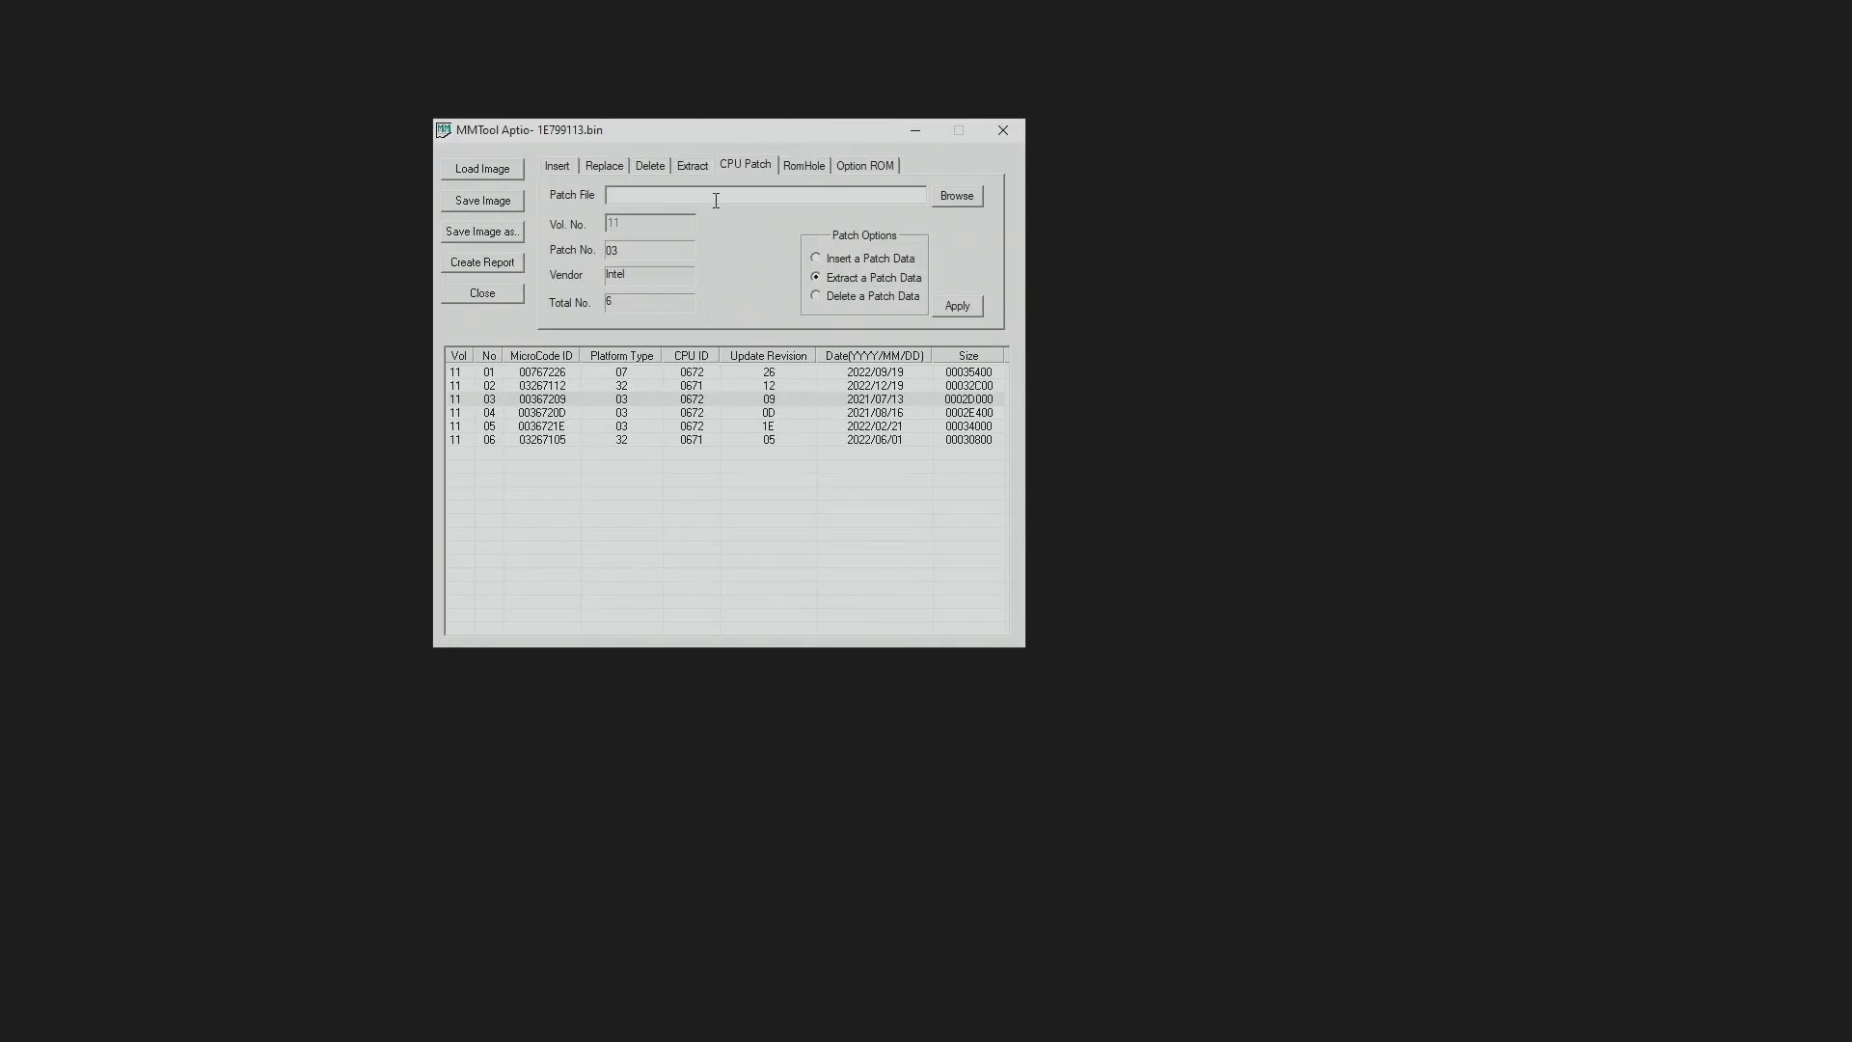
pyautogui.write('09mc')
pyautogui.click(797, 400)
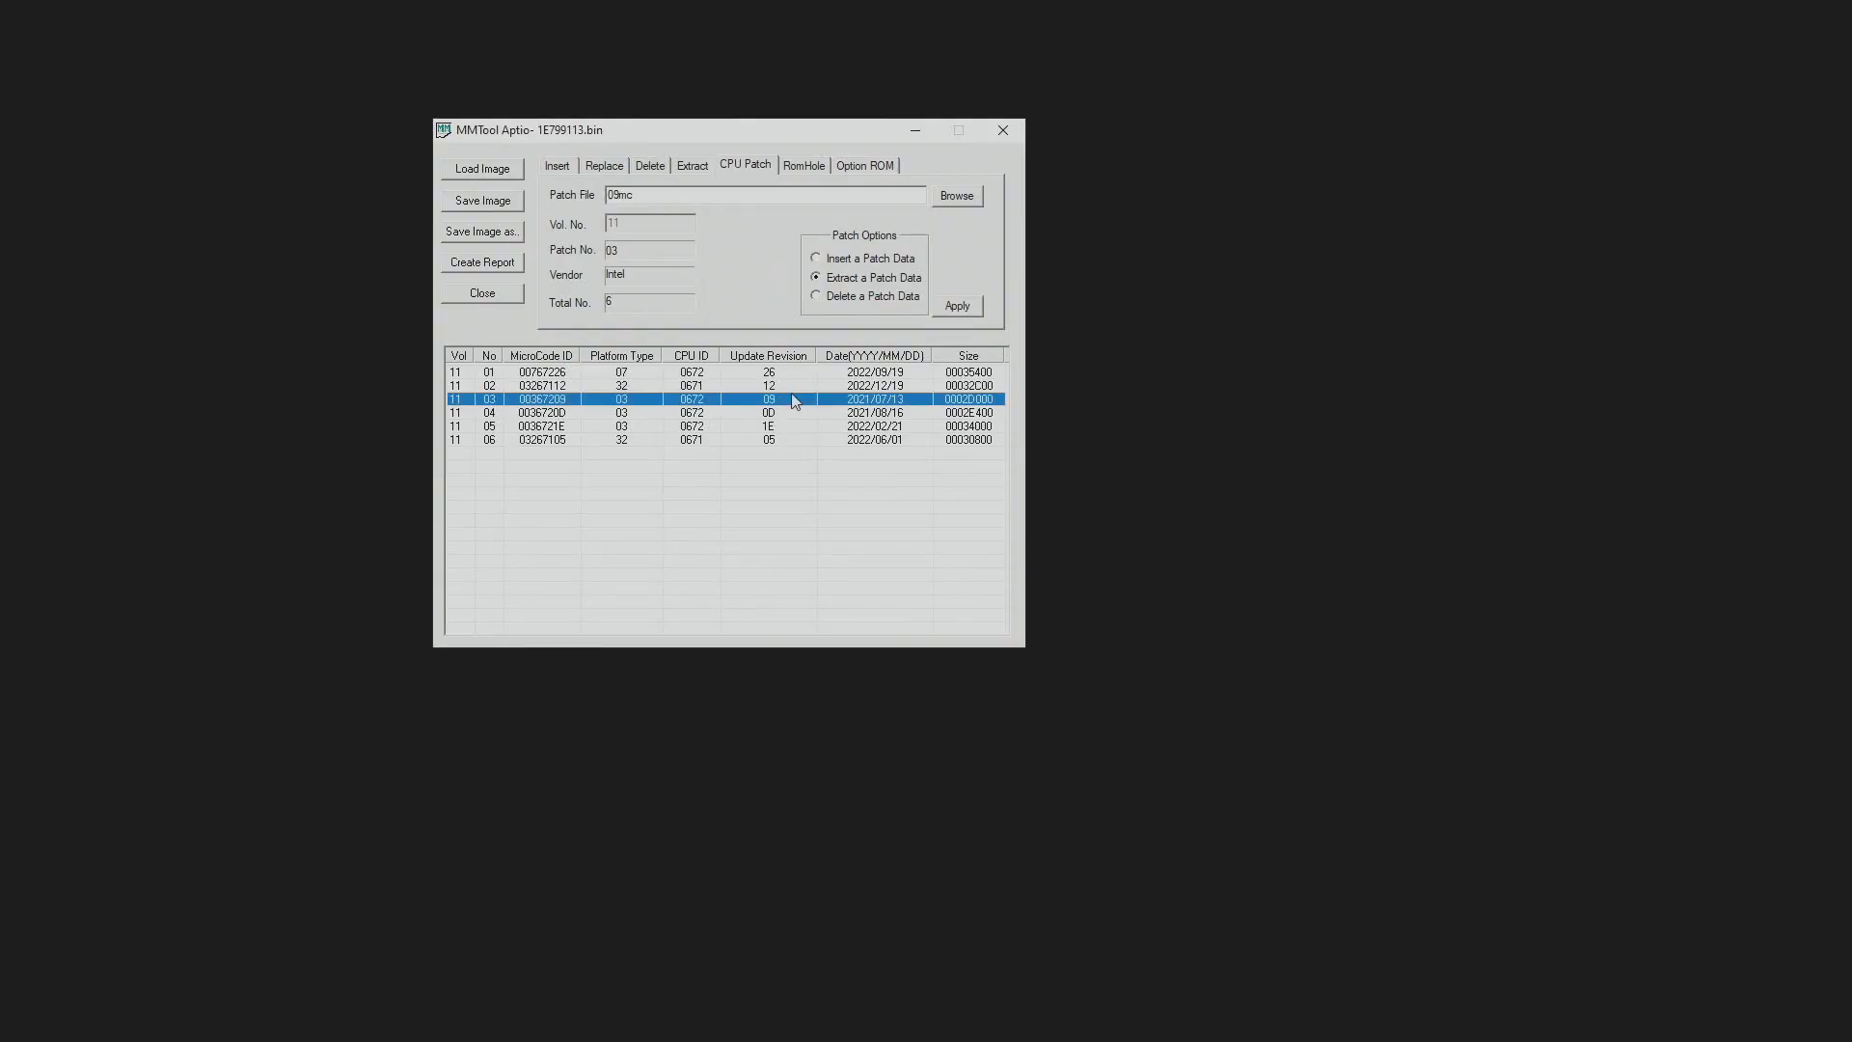
pyautogui.click(975, 313)
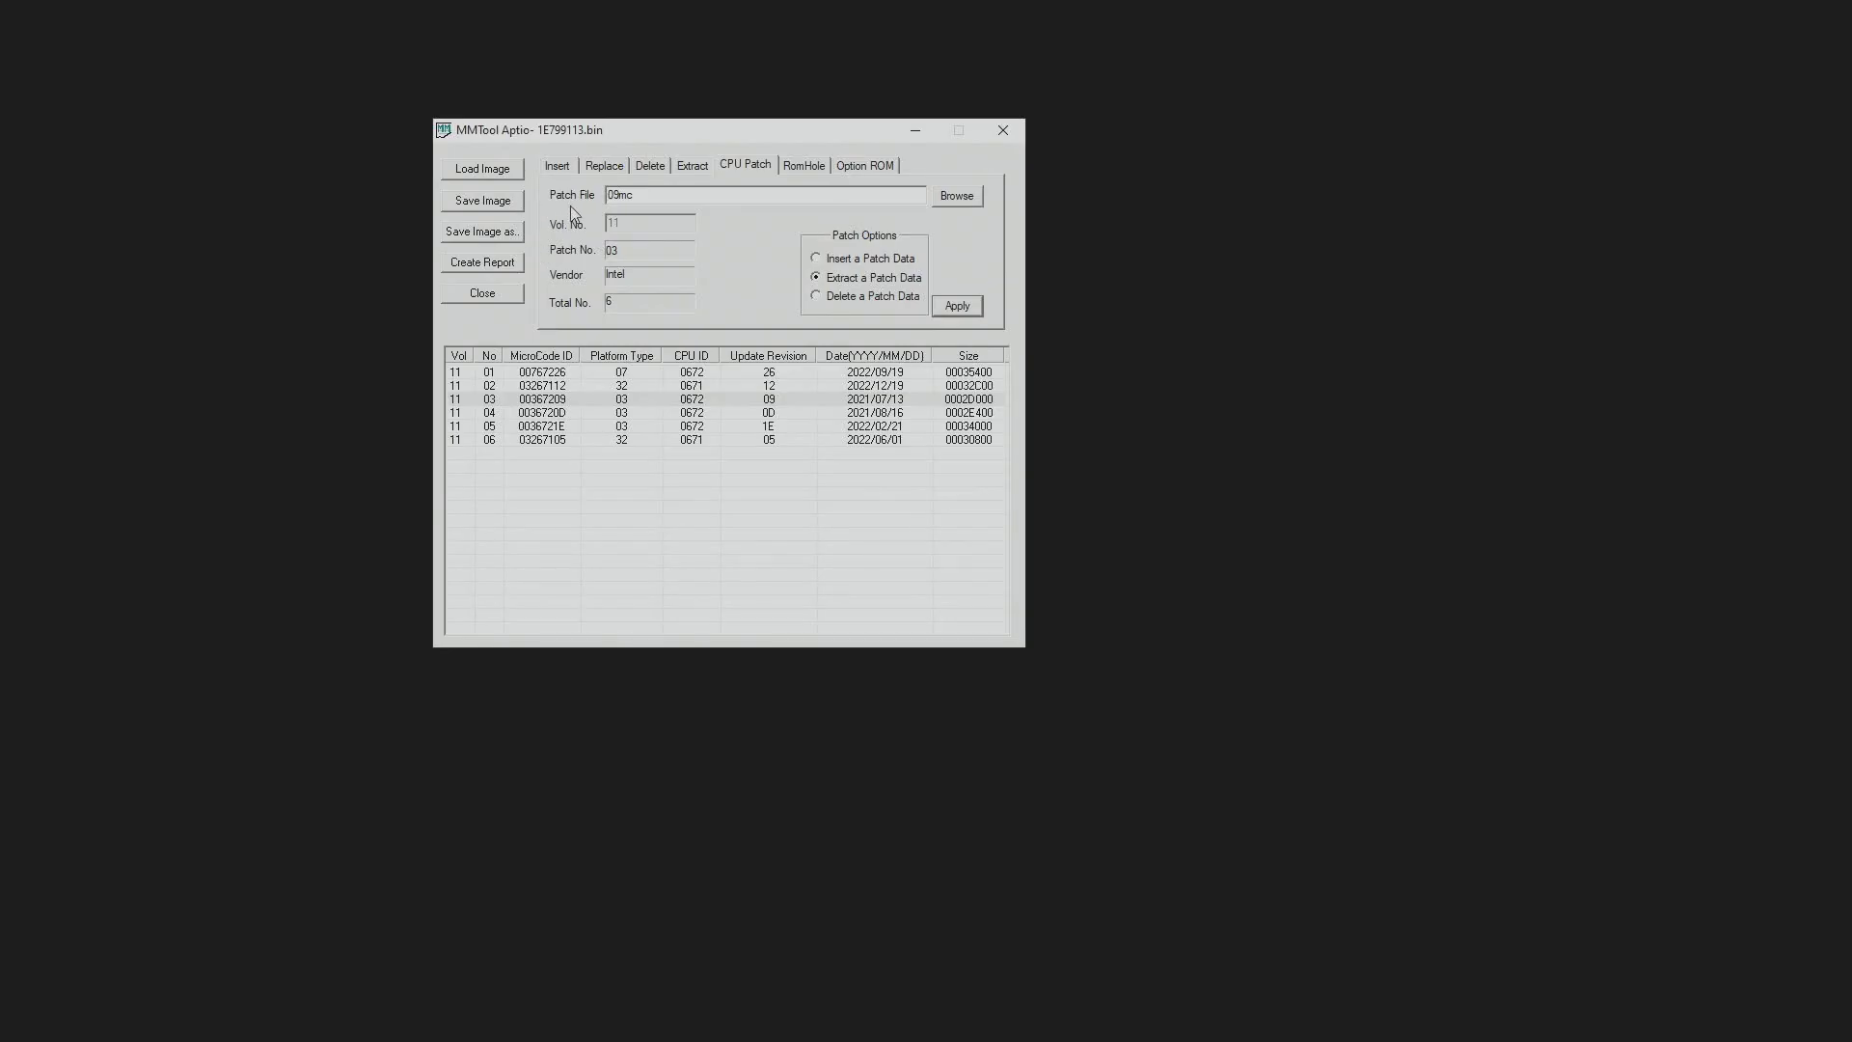
pyautogui.click(481, 169)
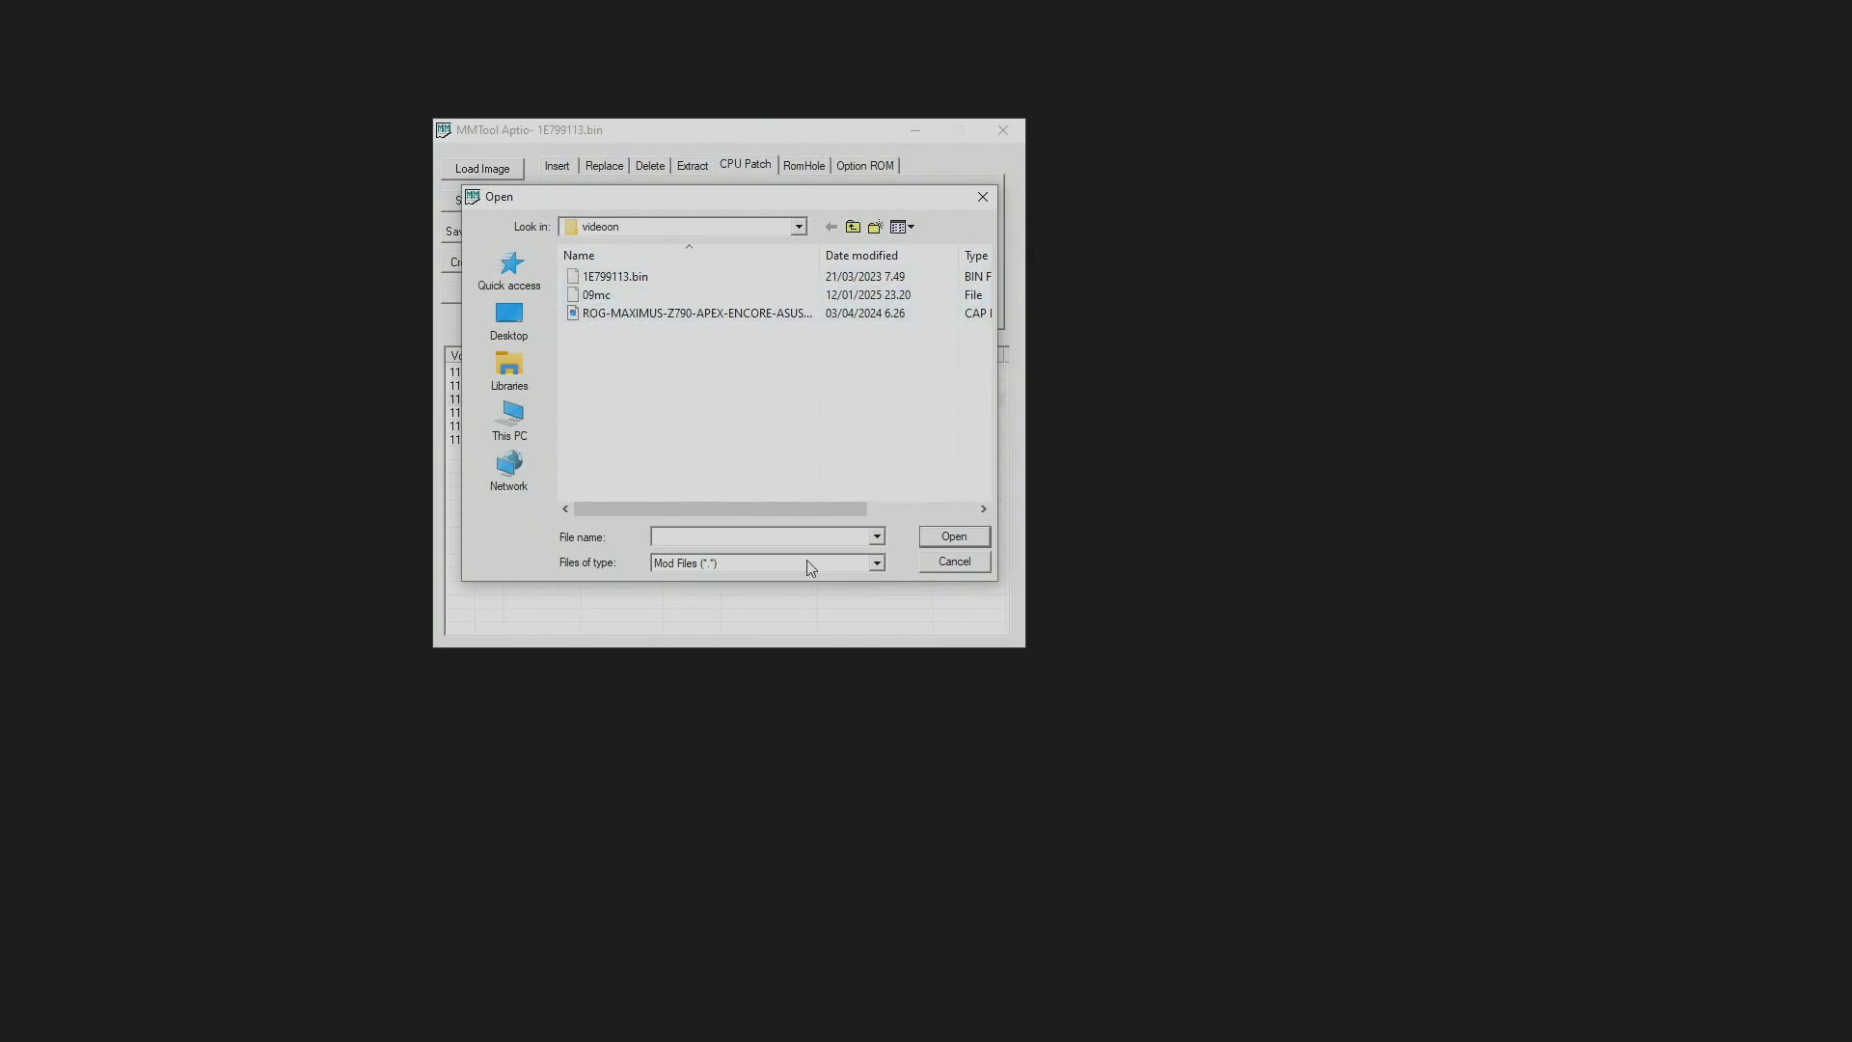
# - Load ROG-MAXIMUS-Z790-APEX-ENCORE-ASUS-9905.CAP without saving changes to the previous image
pyautogui.click(972, 569)
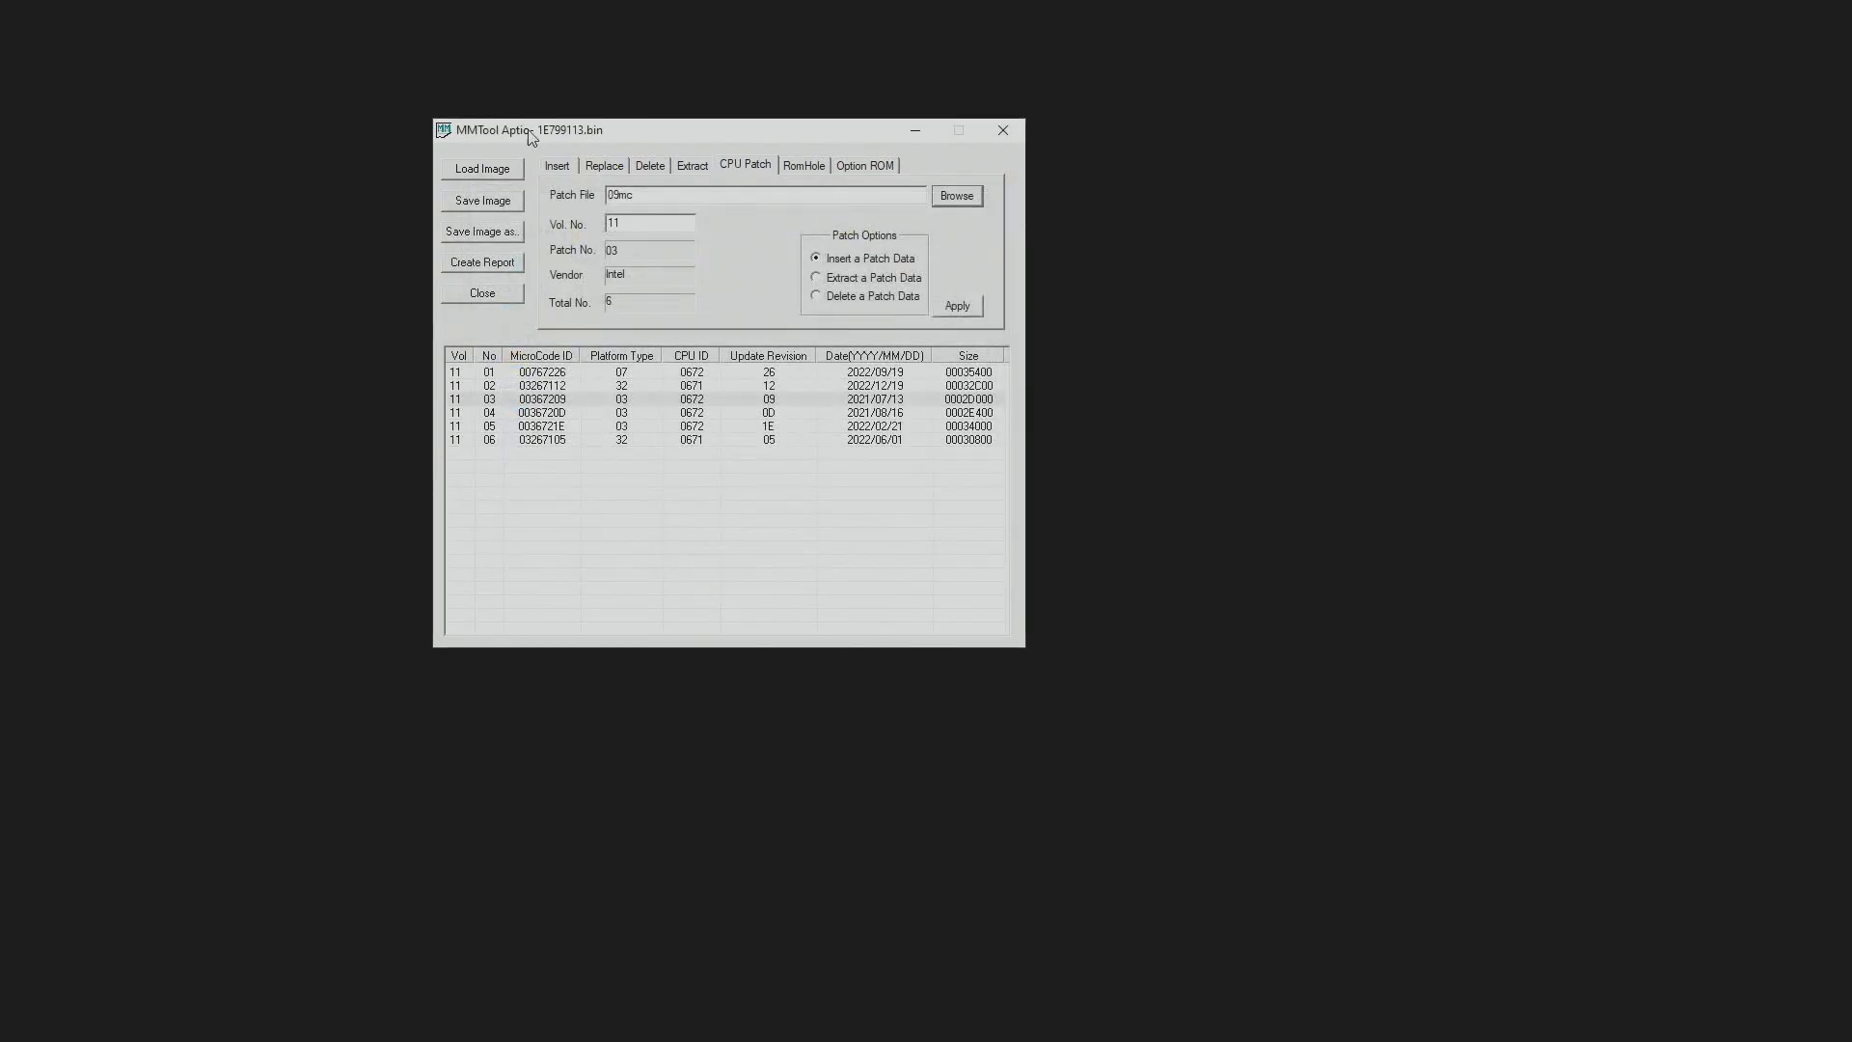
pyautogui.click(500, 178)
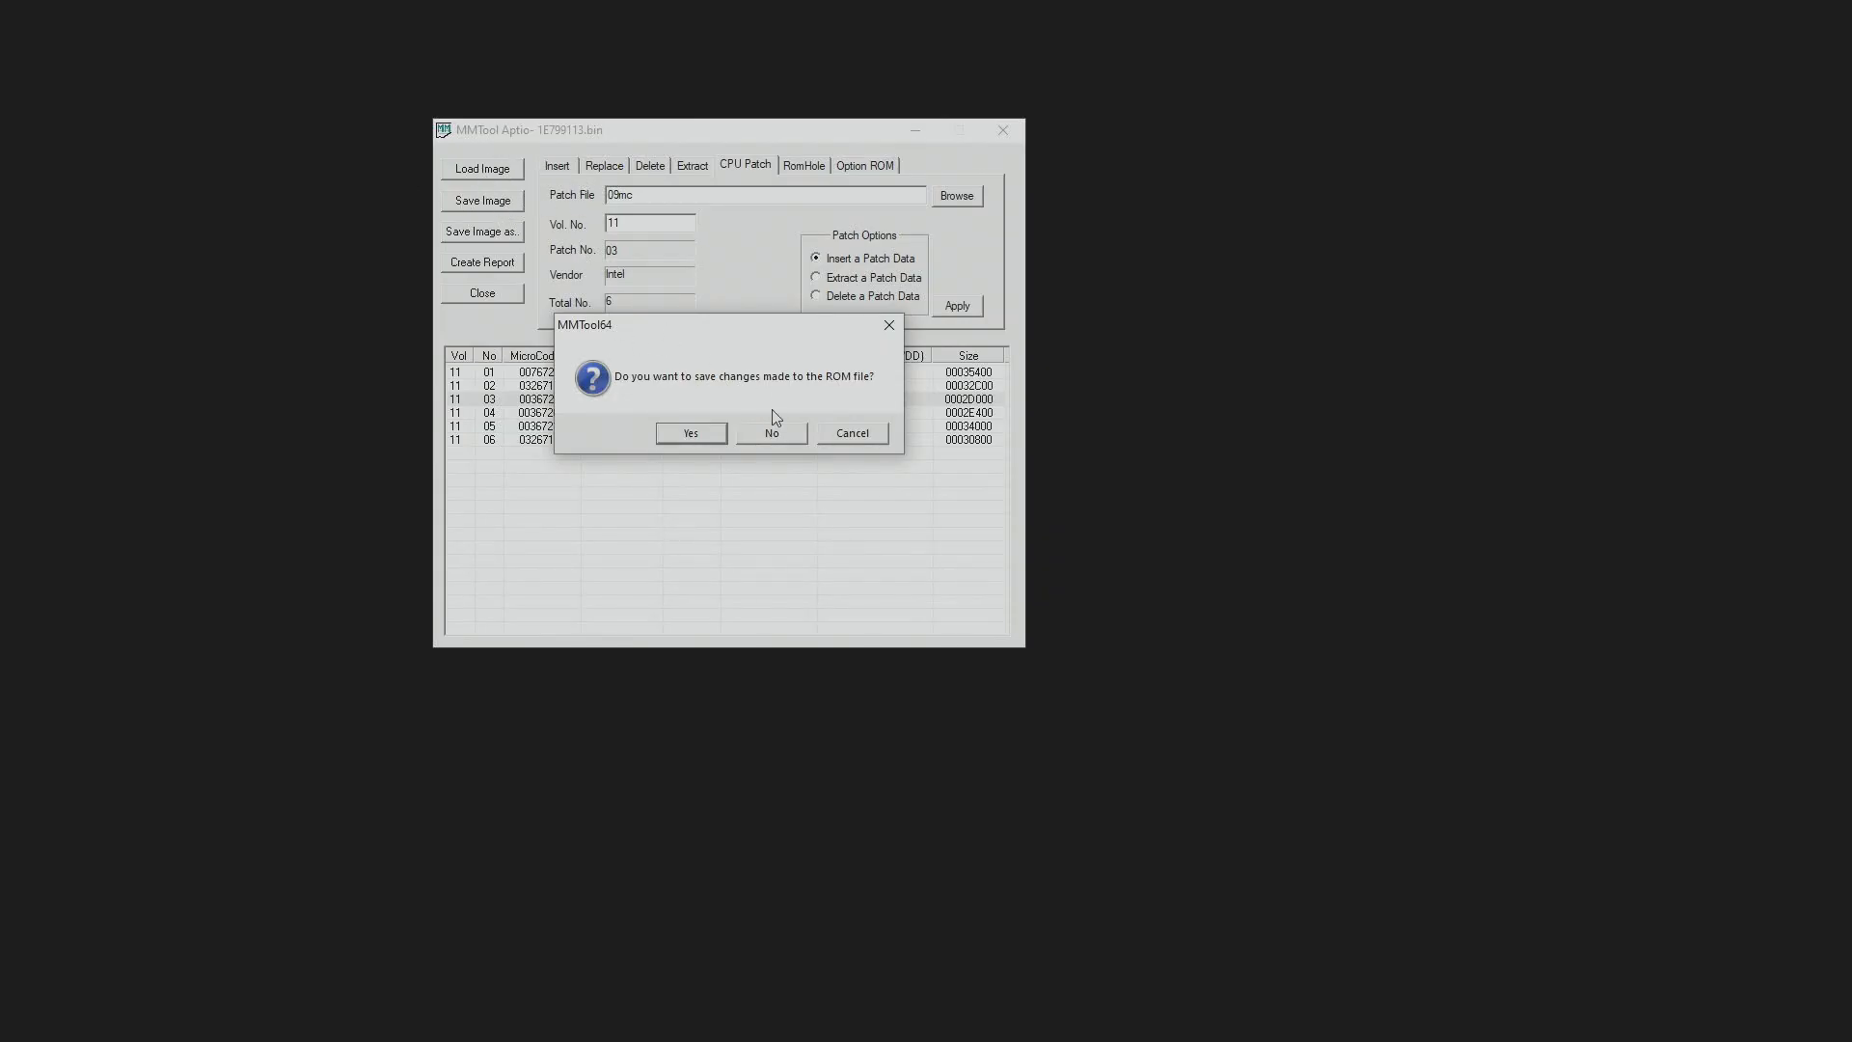
pyautogui.click(773, 434)
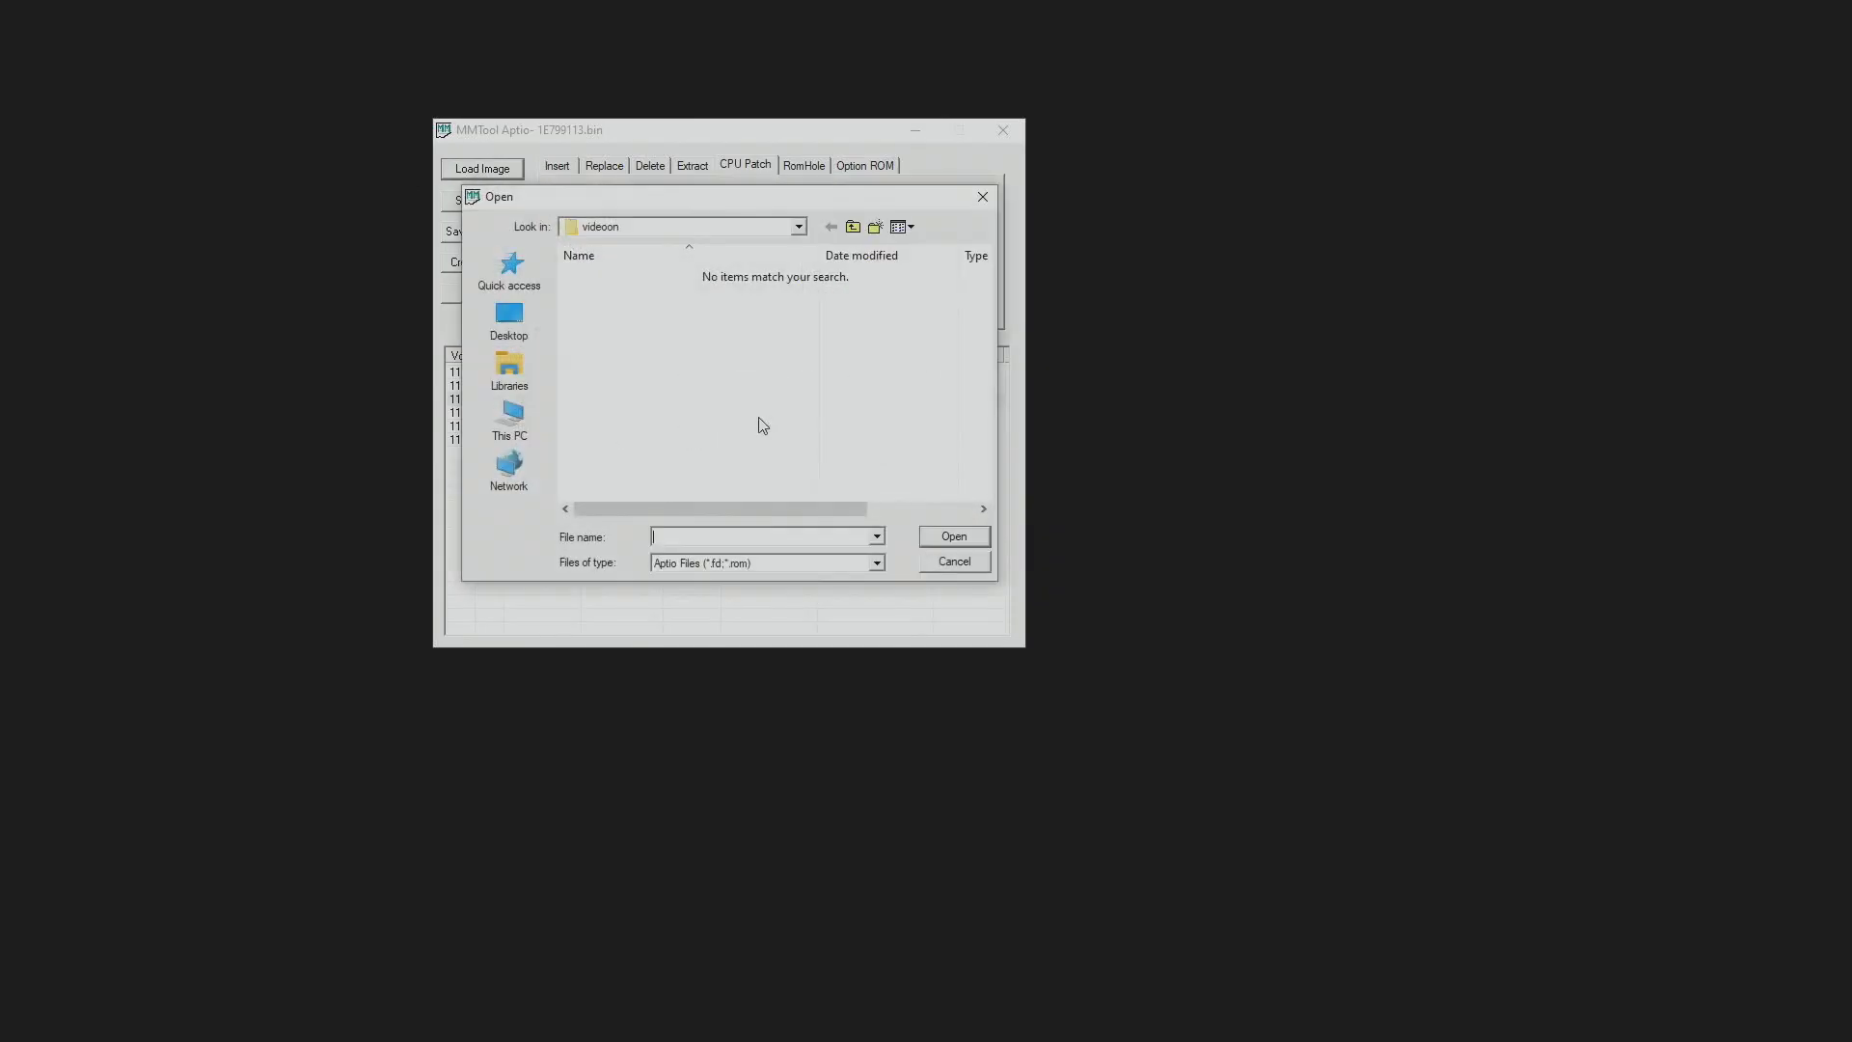
pyautogui.click(723, 563)
pyautogui.click(702, 618)
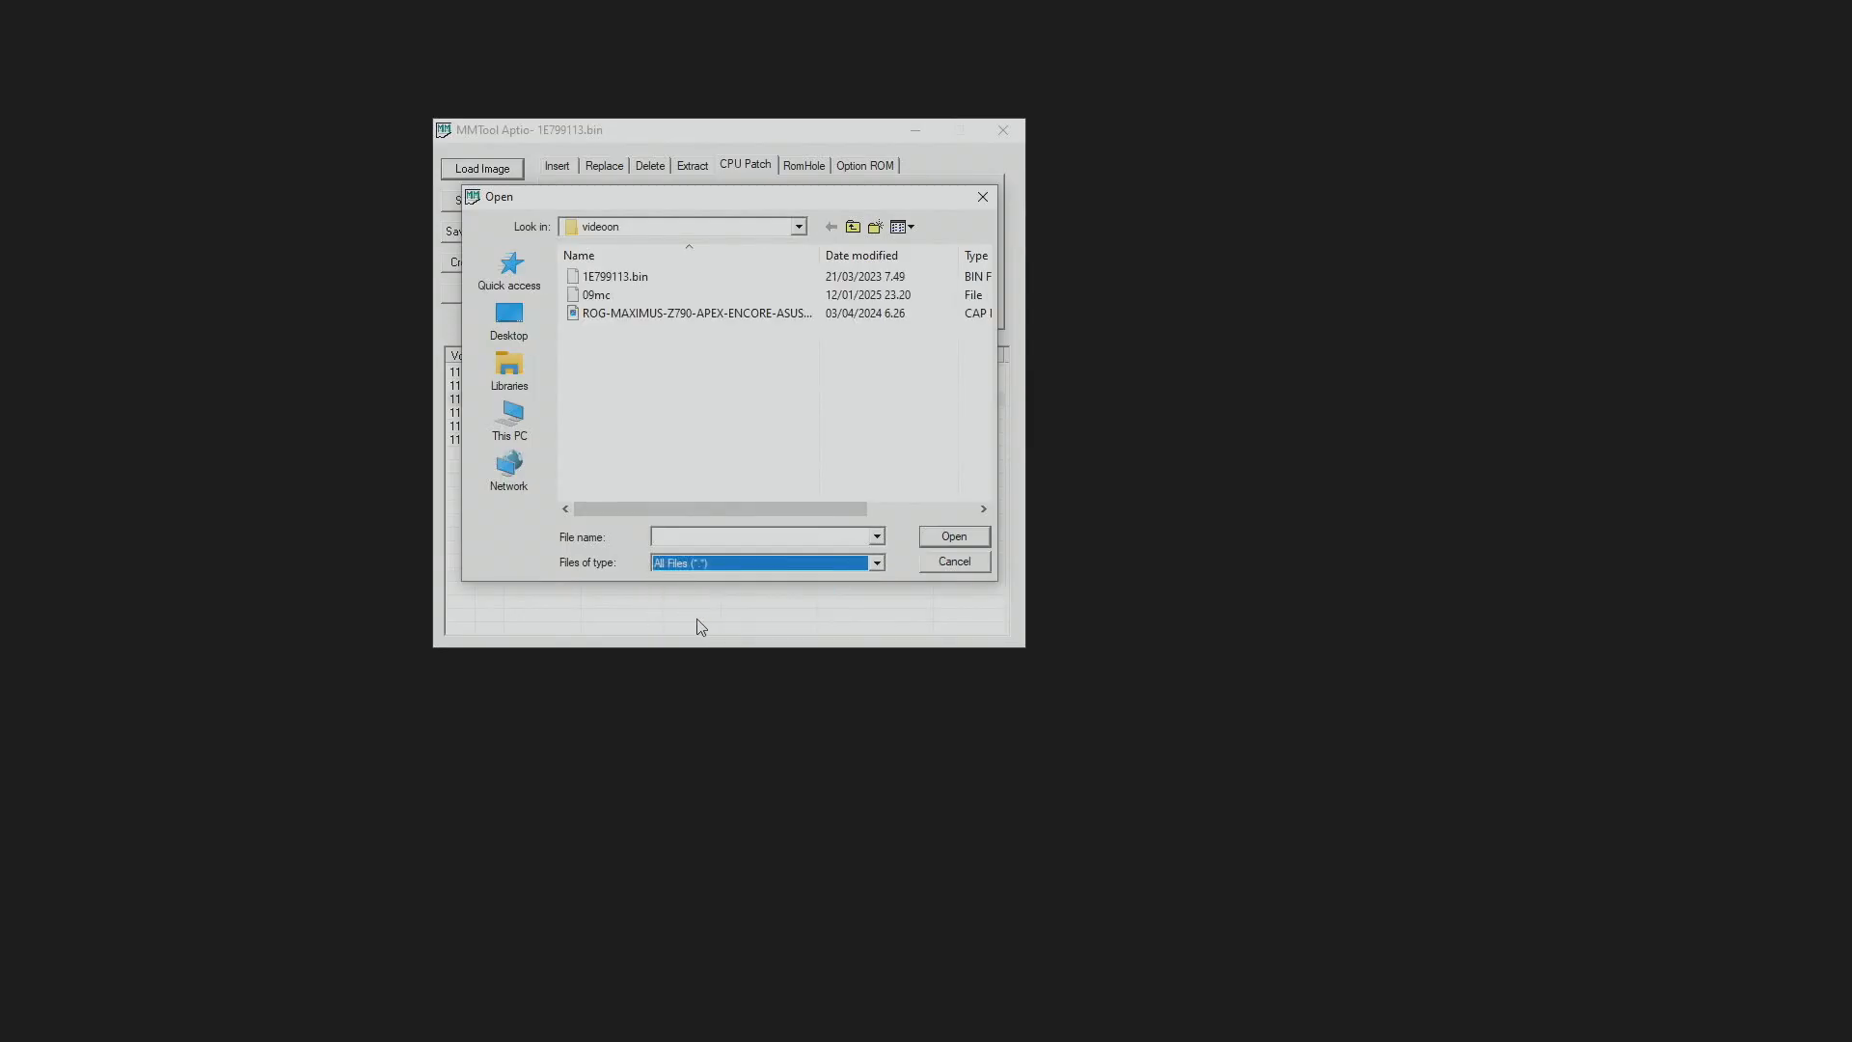
pyautogui.click(708, 313)
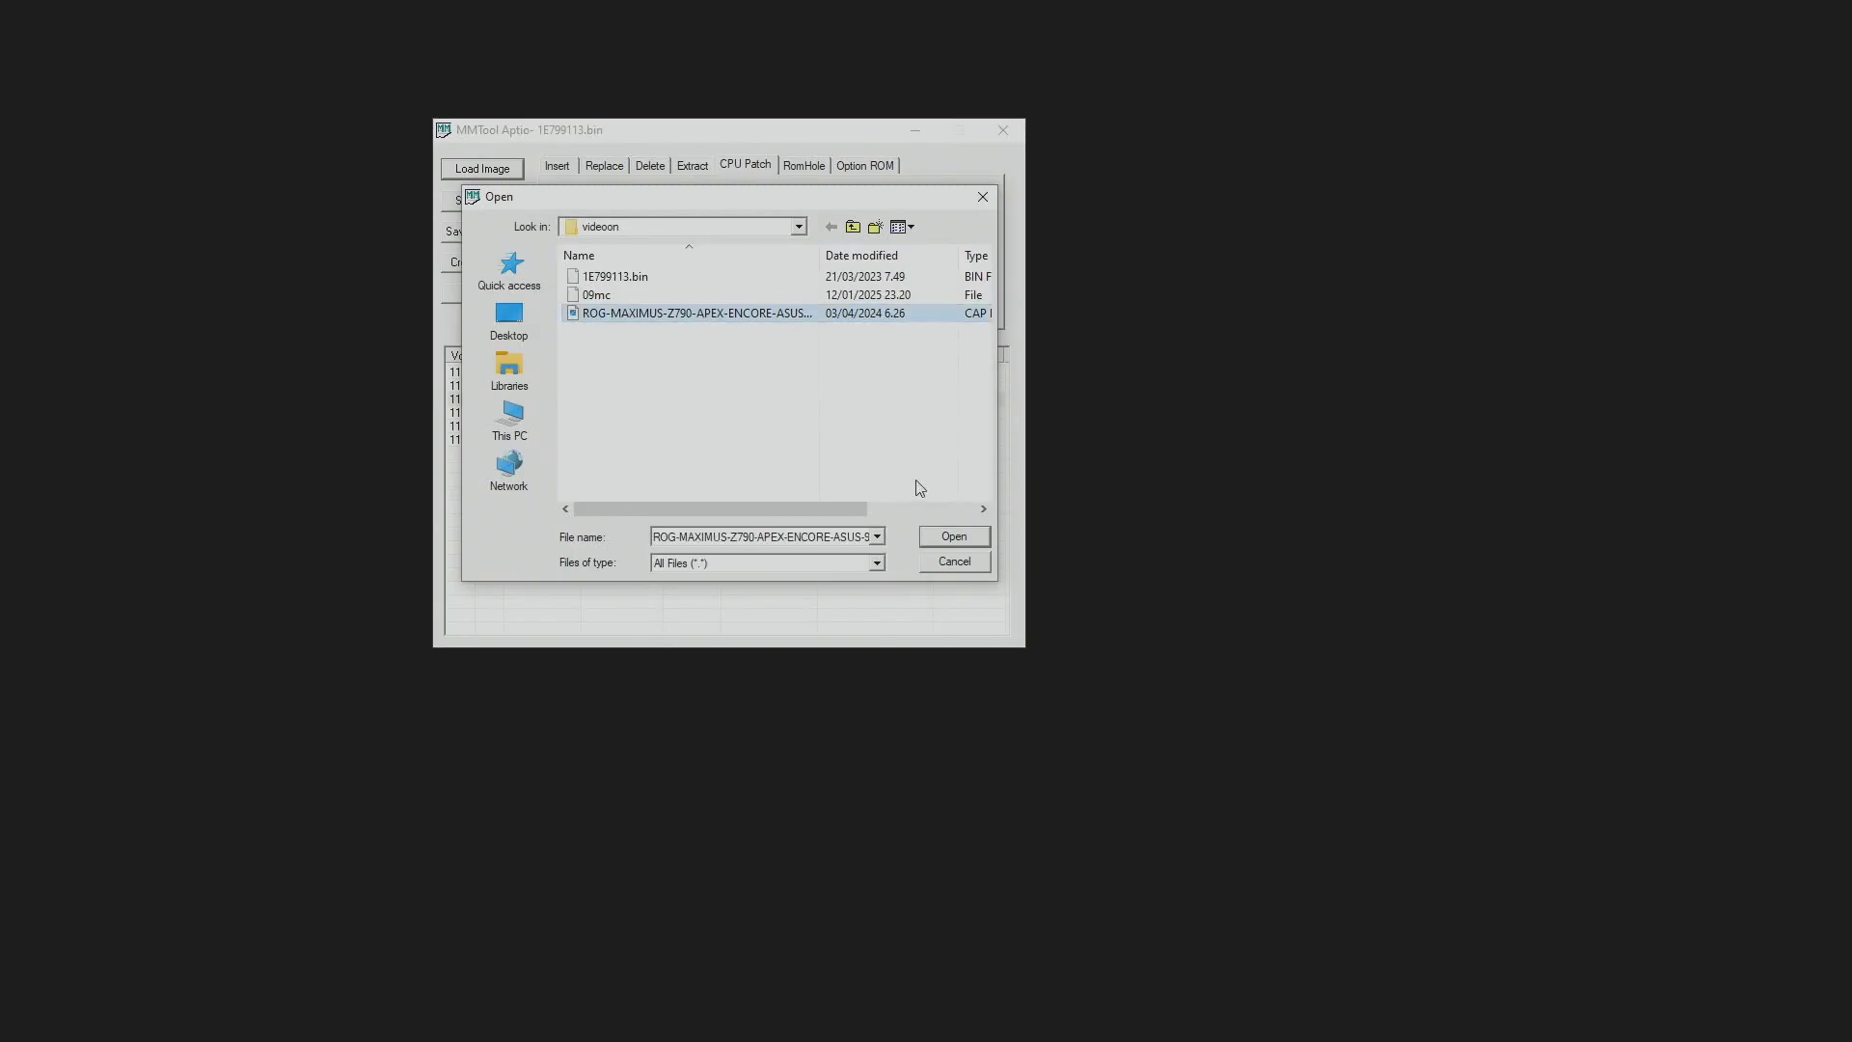
pyautogui.click(940, 536)
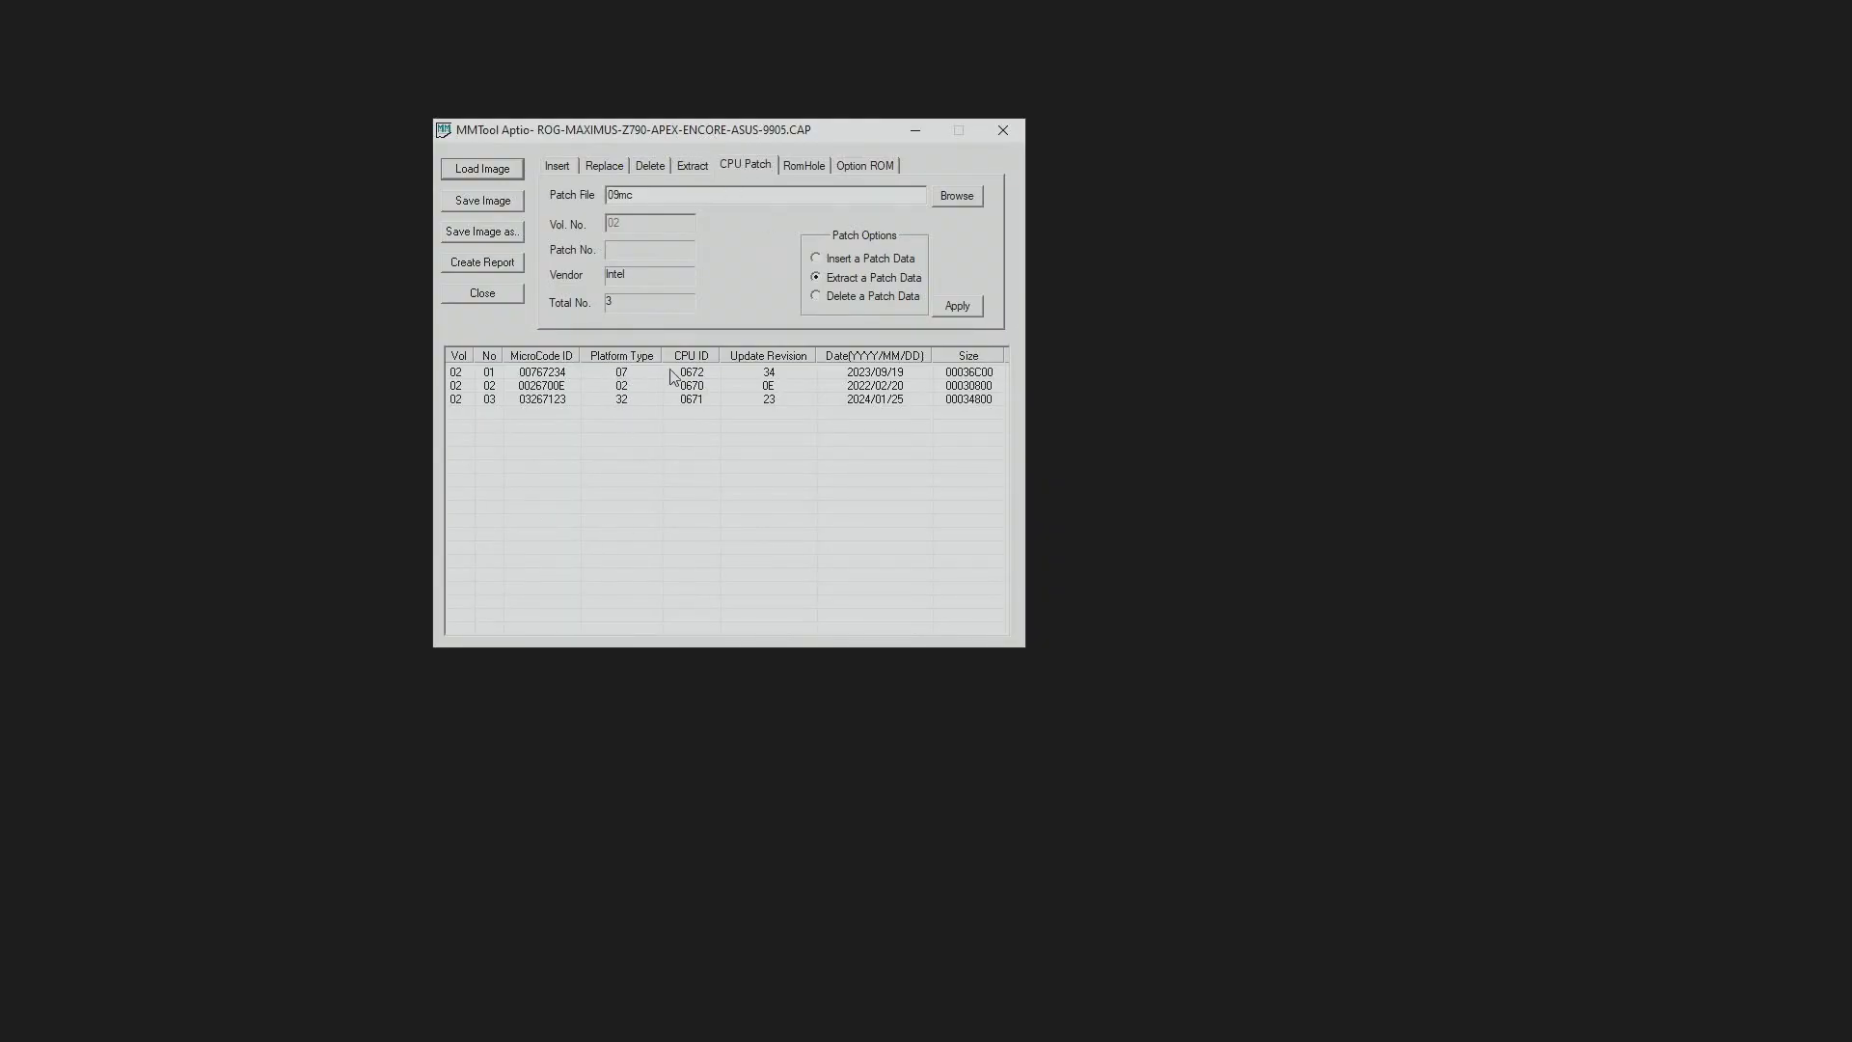
# - Delete microcode entries 00767234, 0026700E and the last remaining one, leaving Total No. at 0
pyautogui.click(757, 373)
pyautogui.click(852, 301)
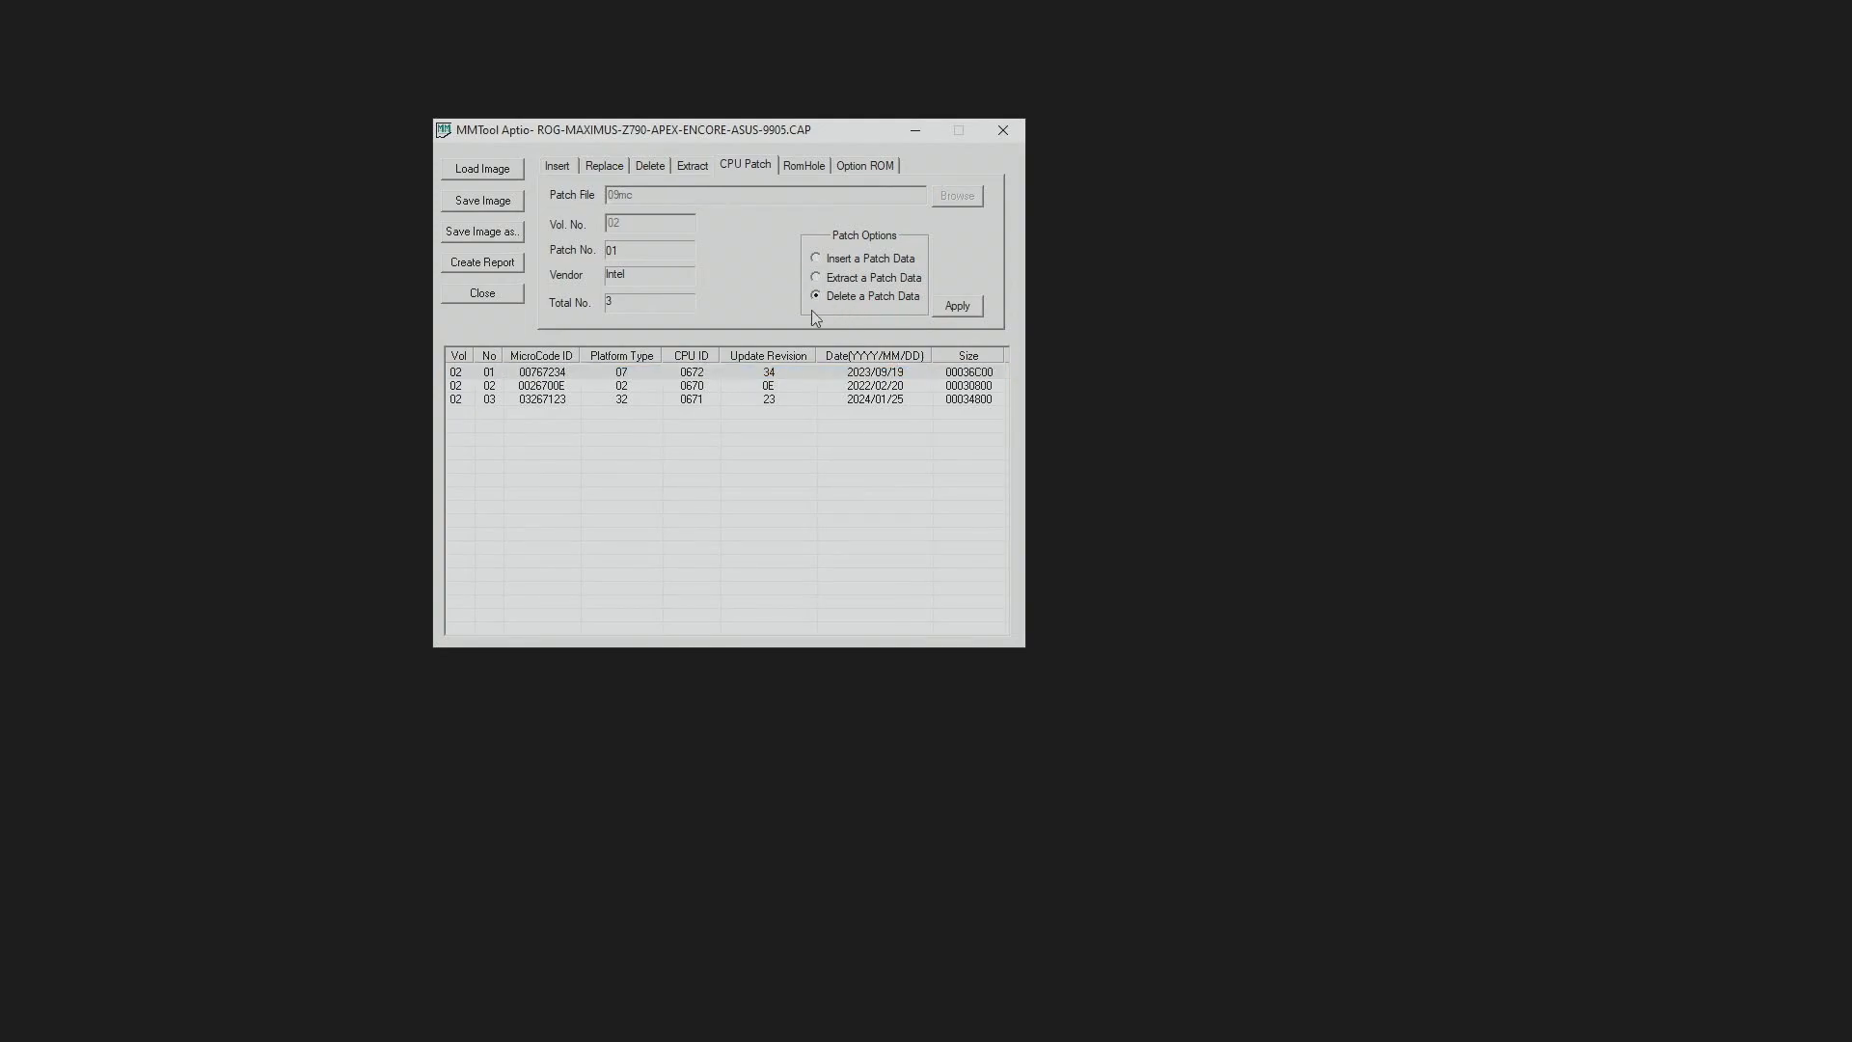
pyautogui.click(974, 306)
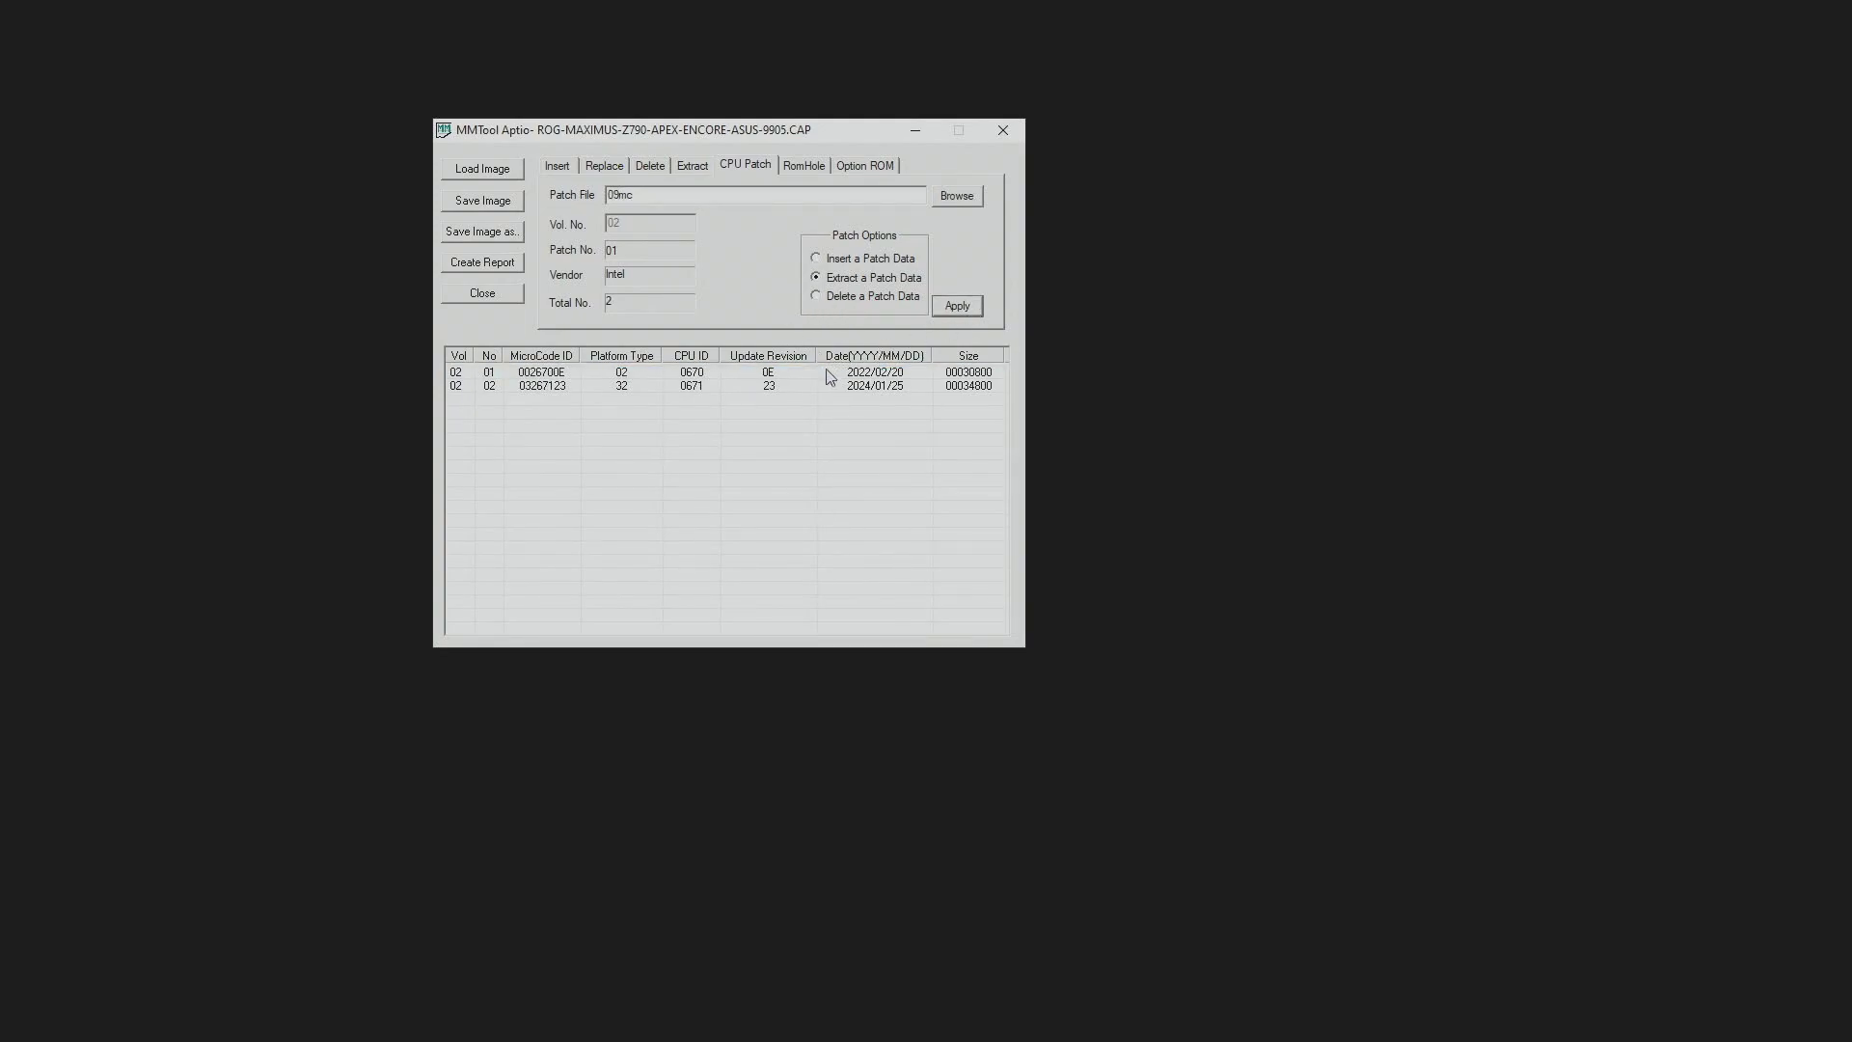
pyautogui.click(873, 300)
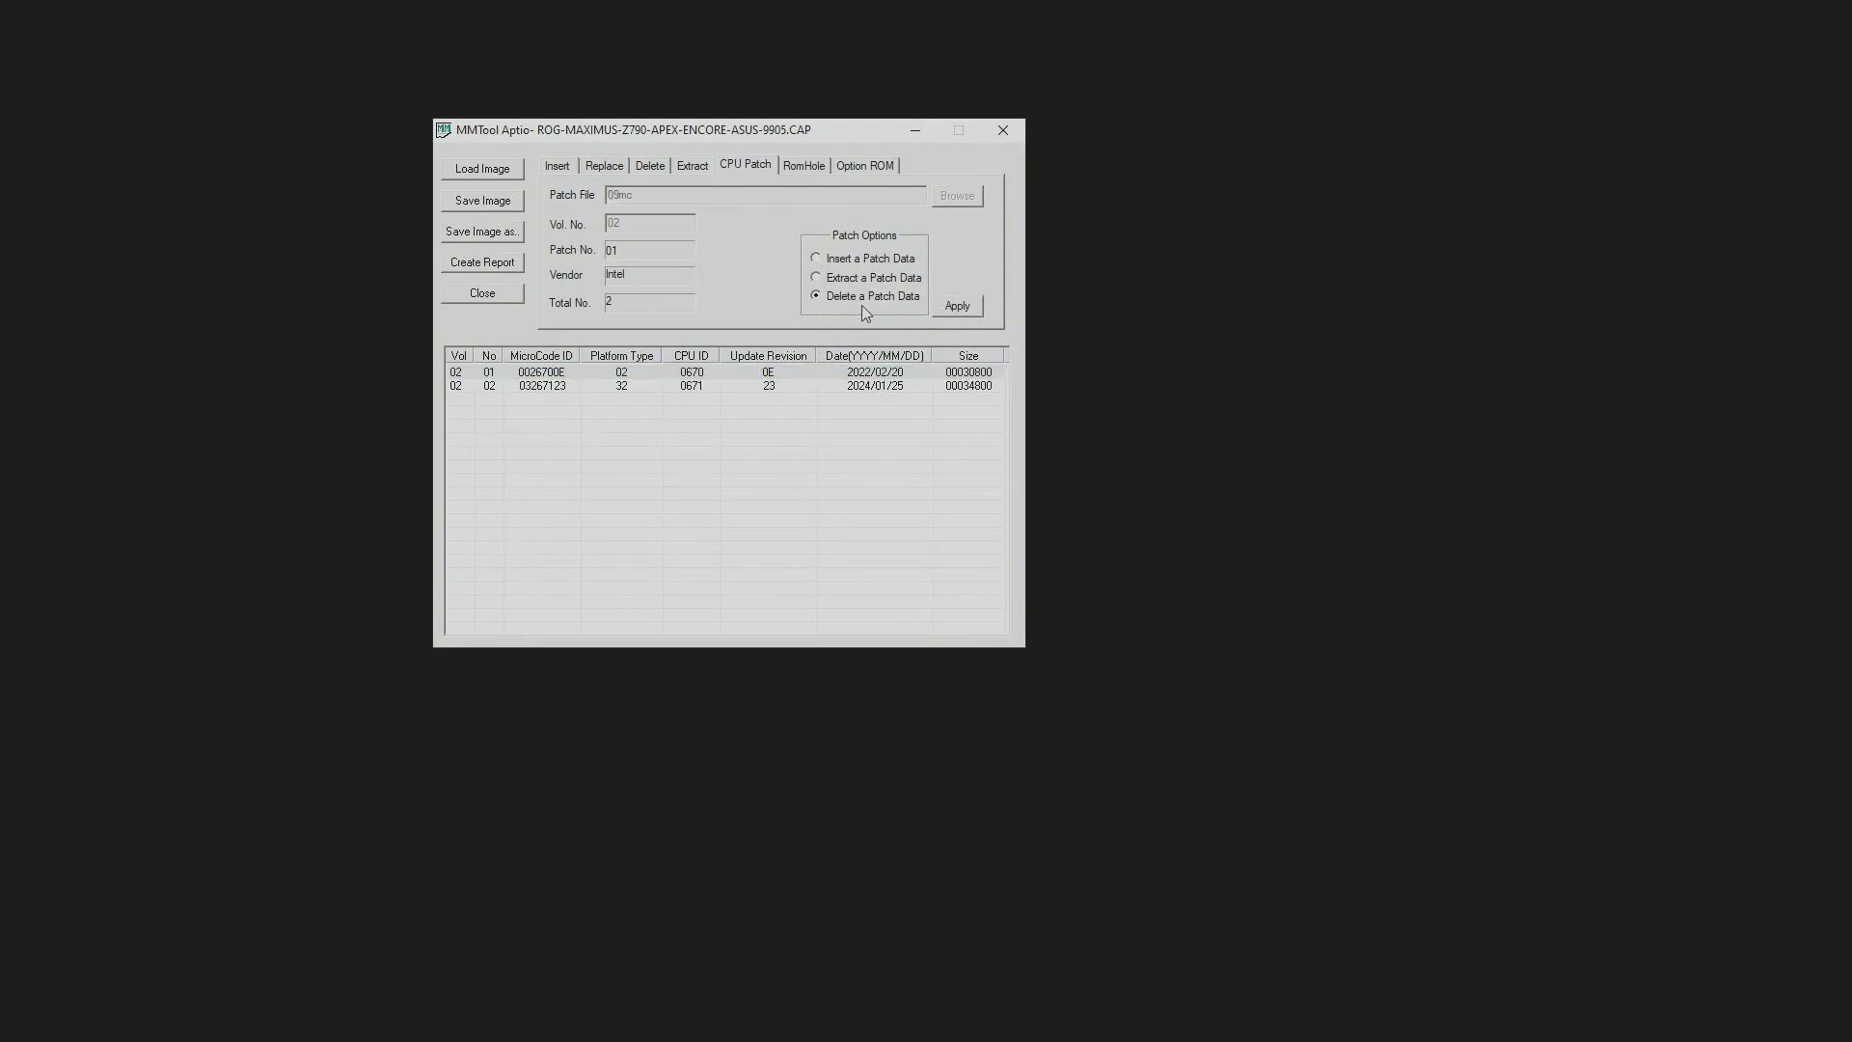
pyautogui.click(759, 374)
pyautogui.click(963, 312)
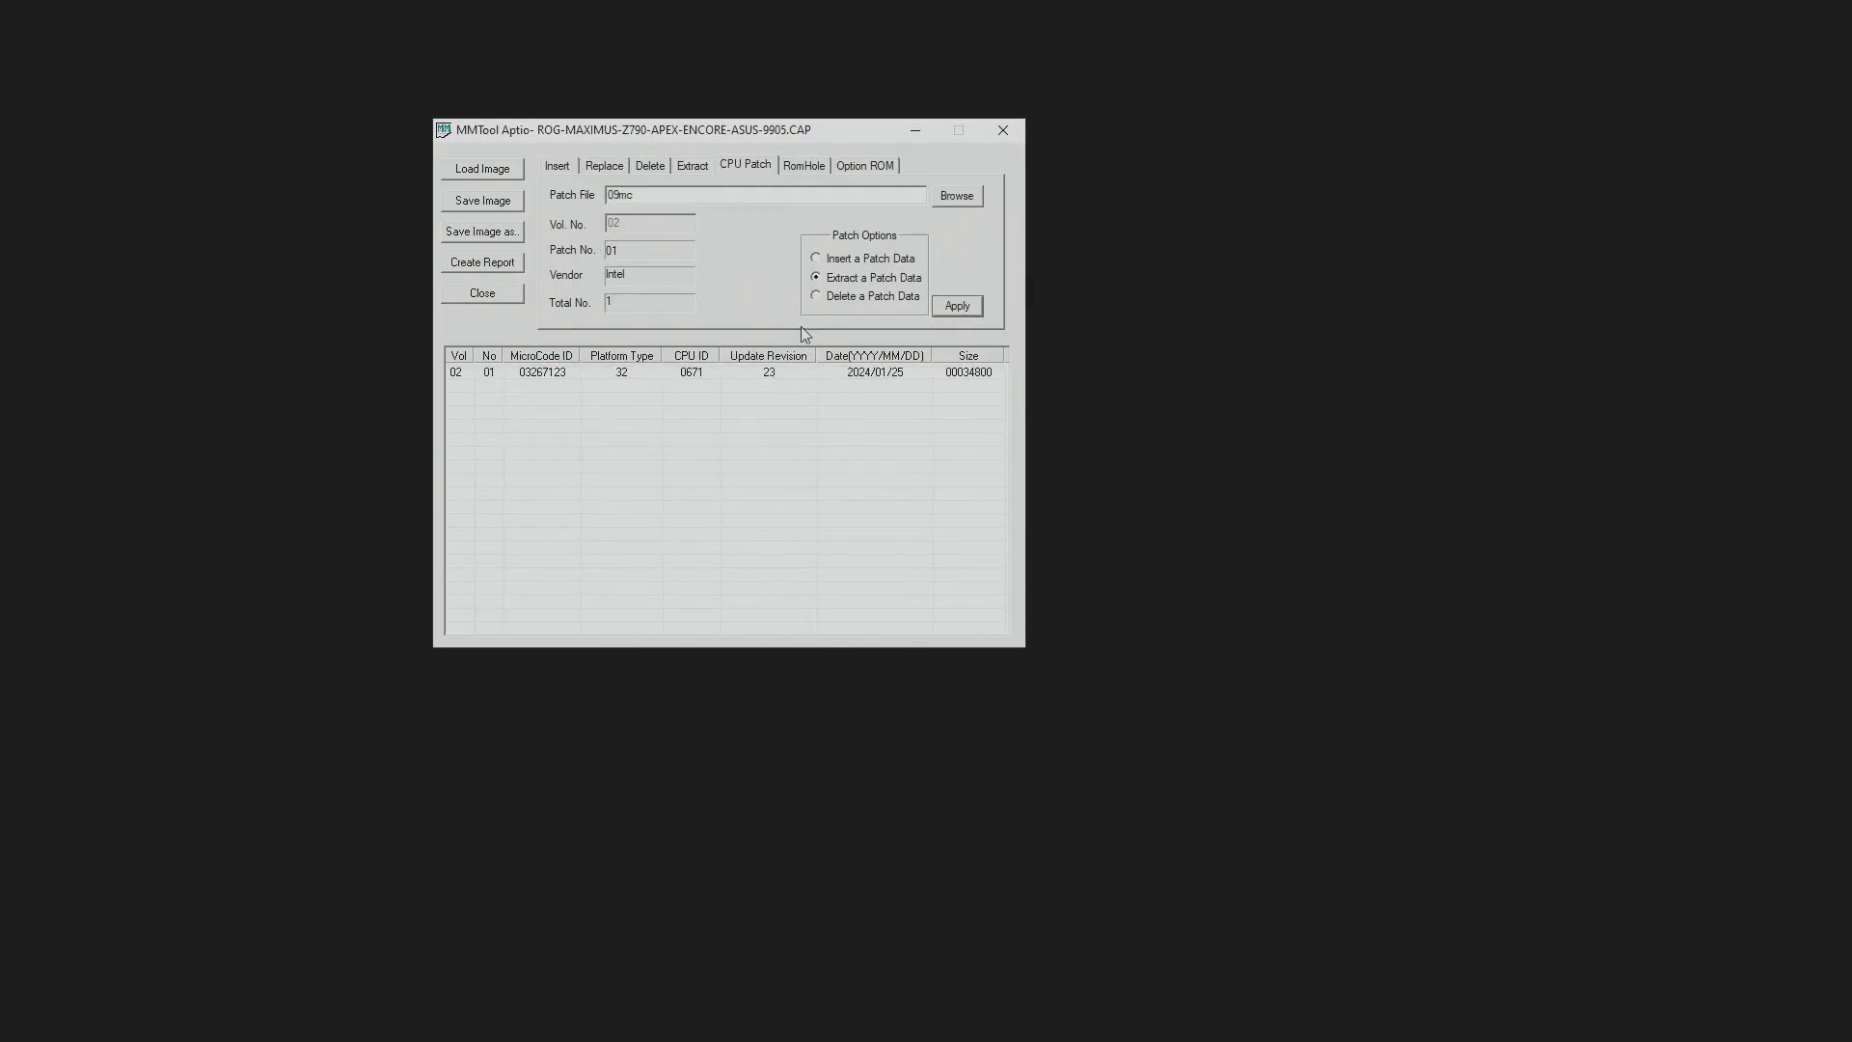
pyautogui.click(849, 299)
pyautogui.click(777, 375)
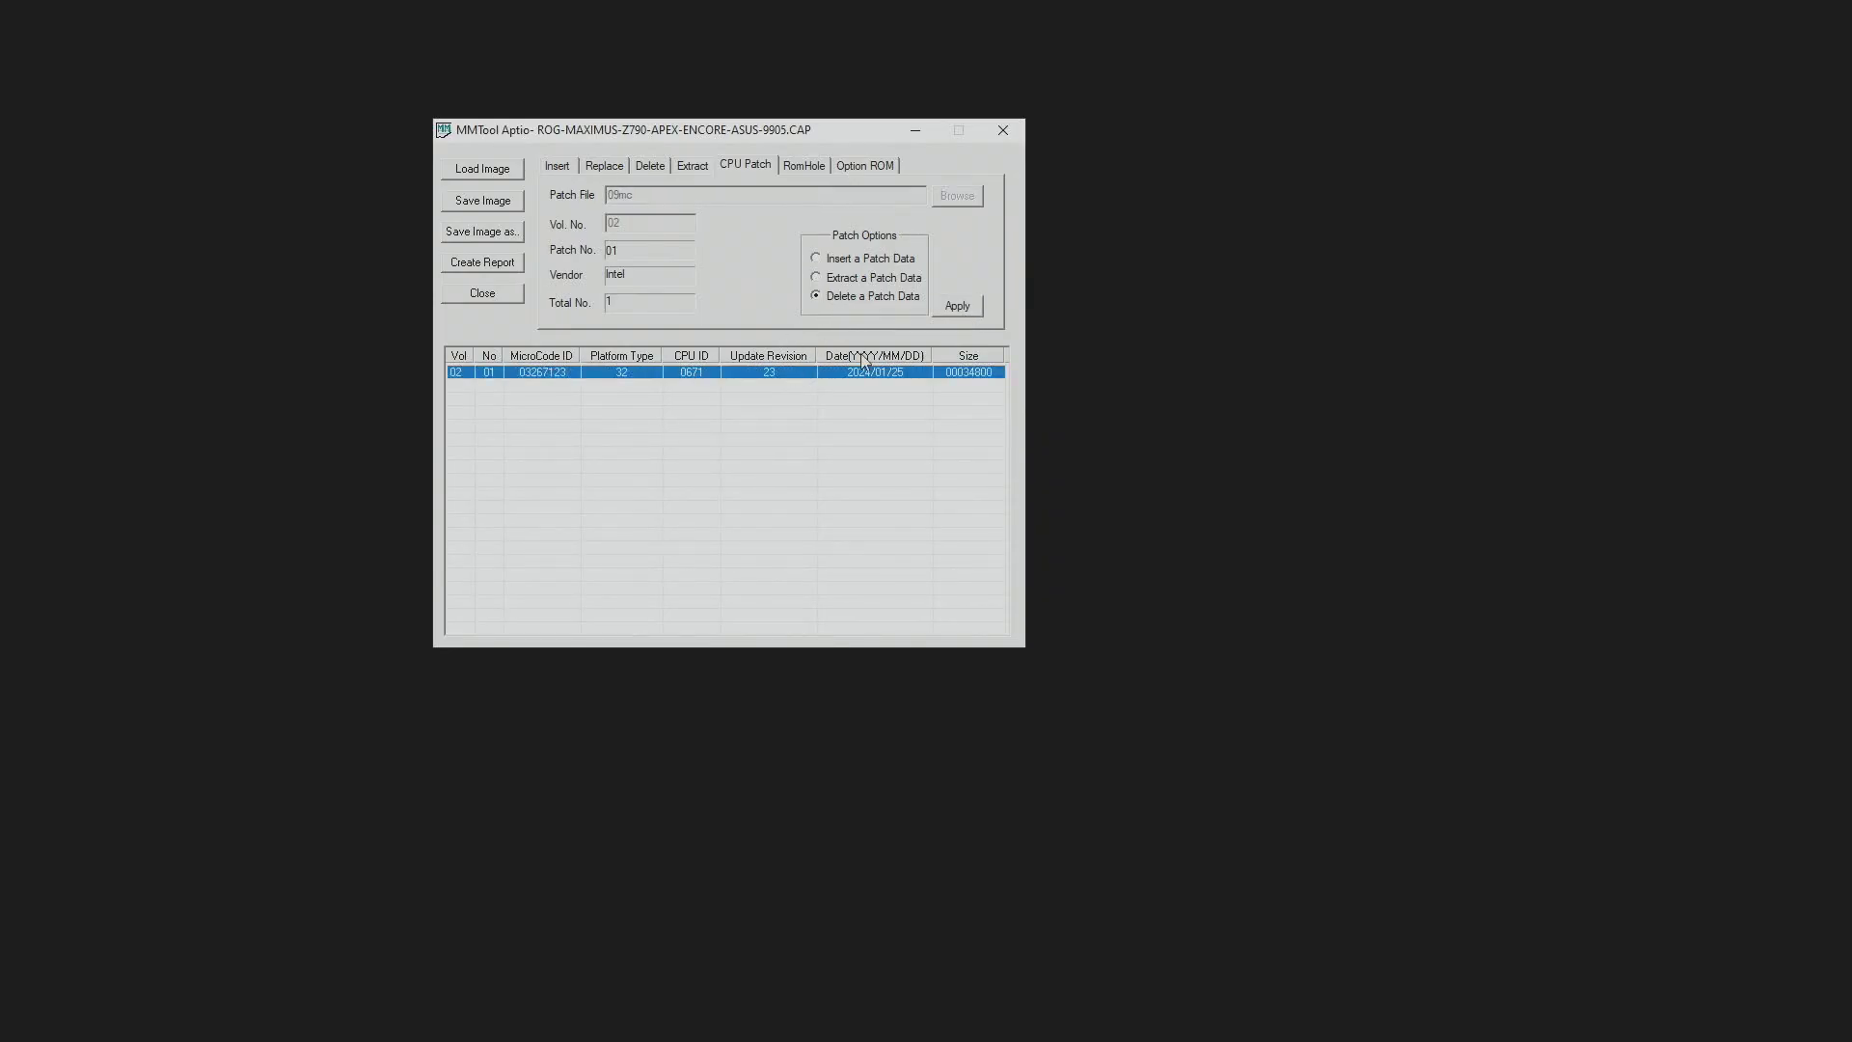
pyautogui.click(955, 309)
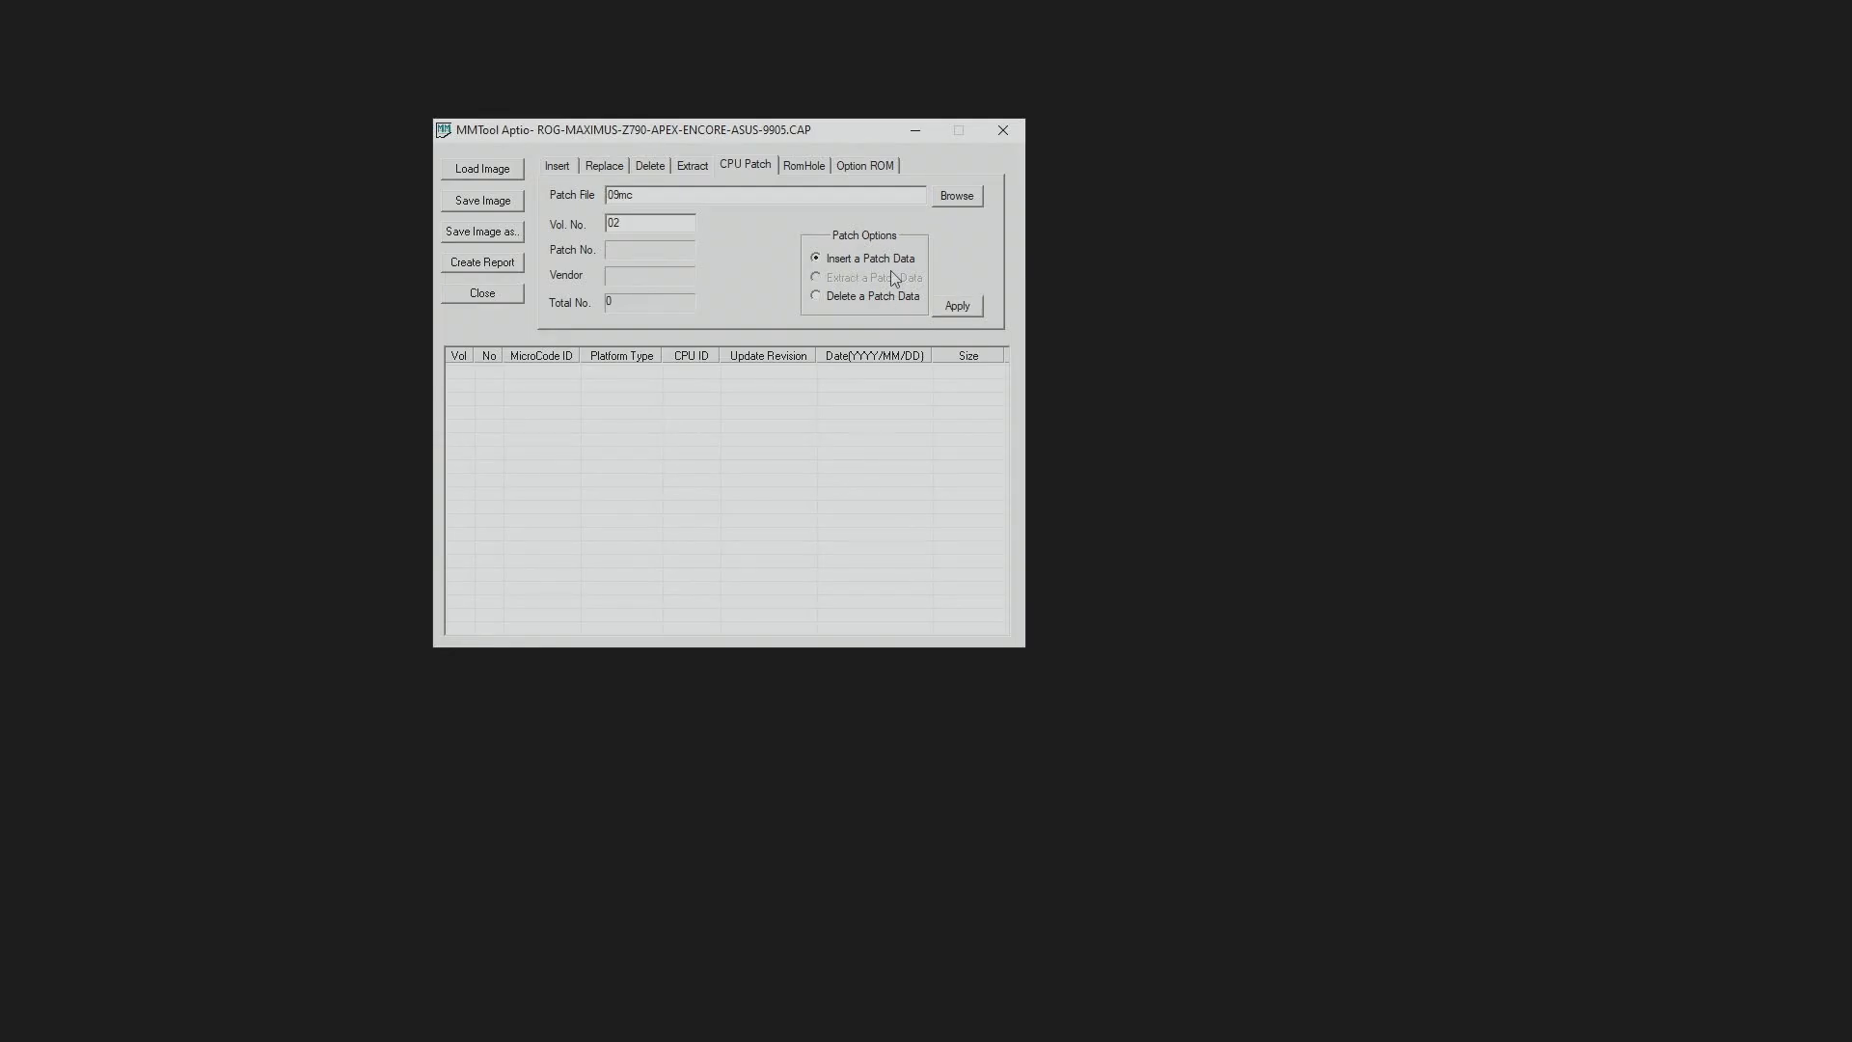
# - Insert the 09mc microcode patch (CPU ID 0672, revision 09) into the ASUS firmware image
pyautogui.click(960, 200)
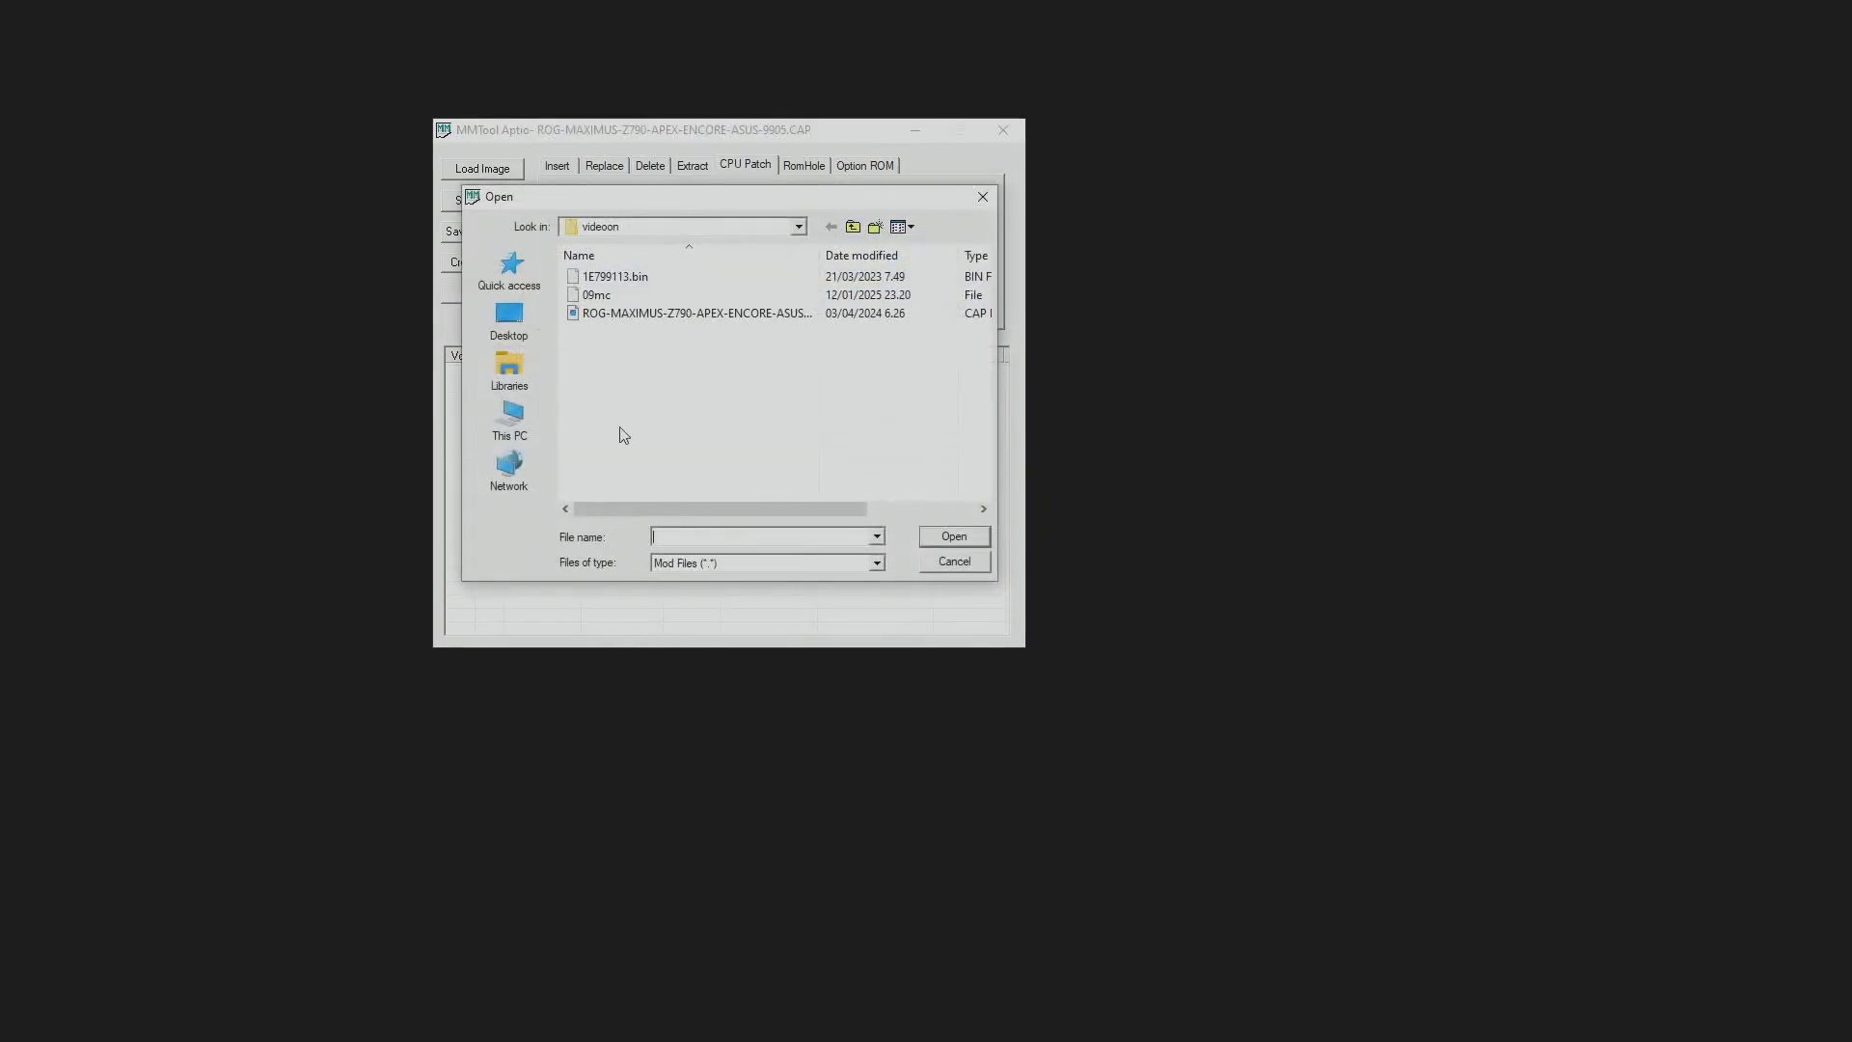
pyautogui.click(605, 298)
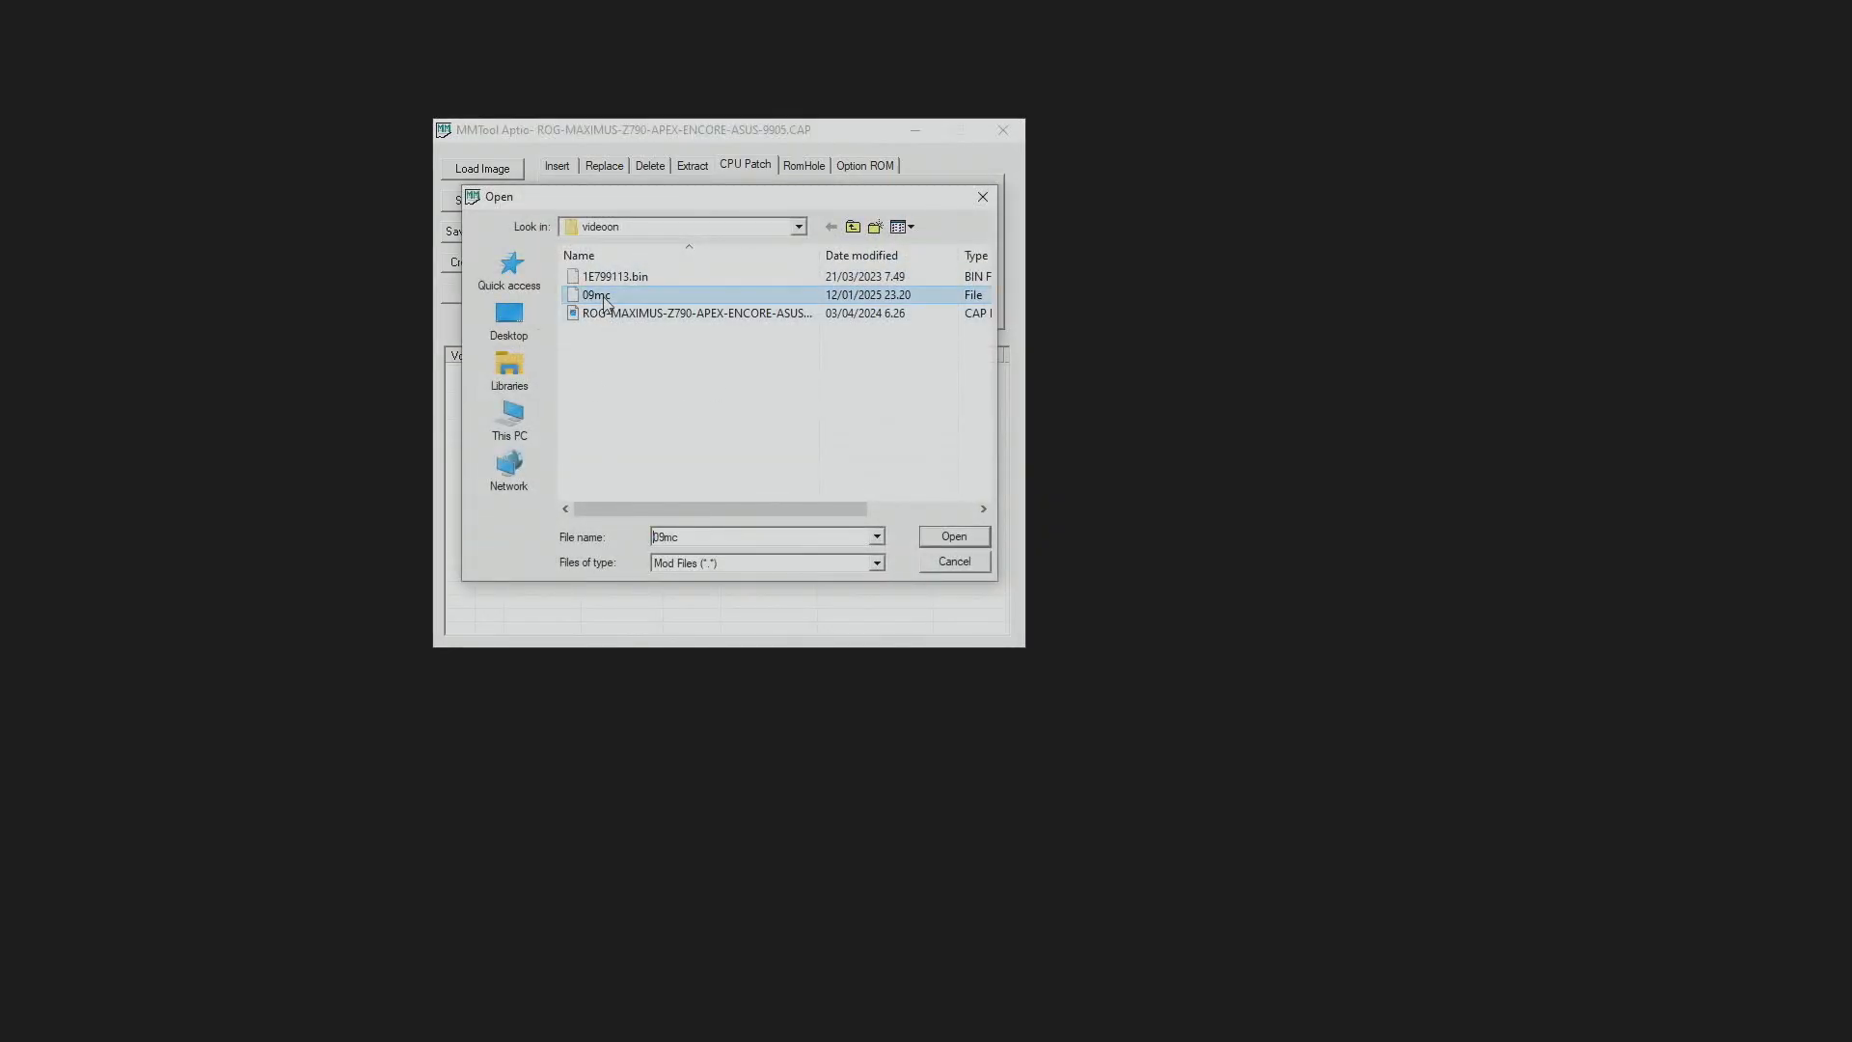
pyautogui.click(954, 538)
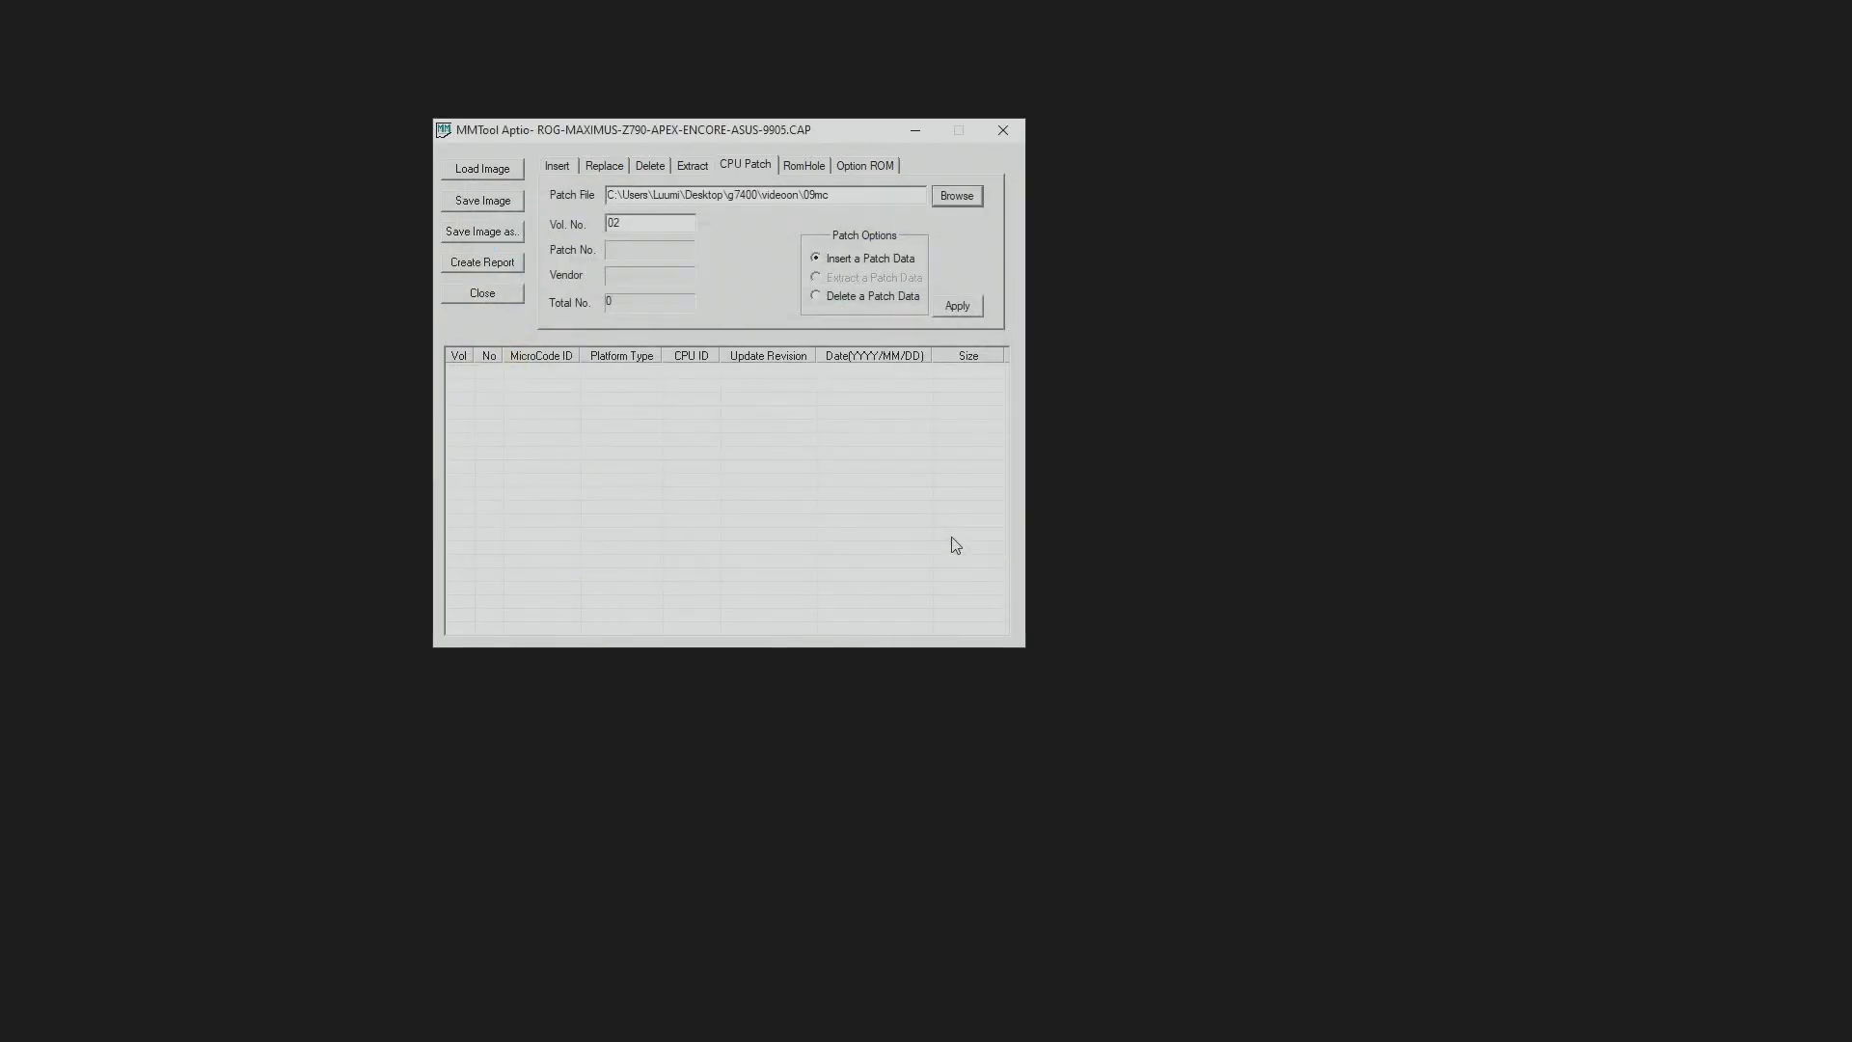
pyautogui.click(959, 310)
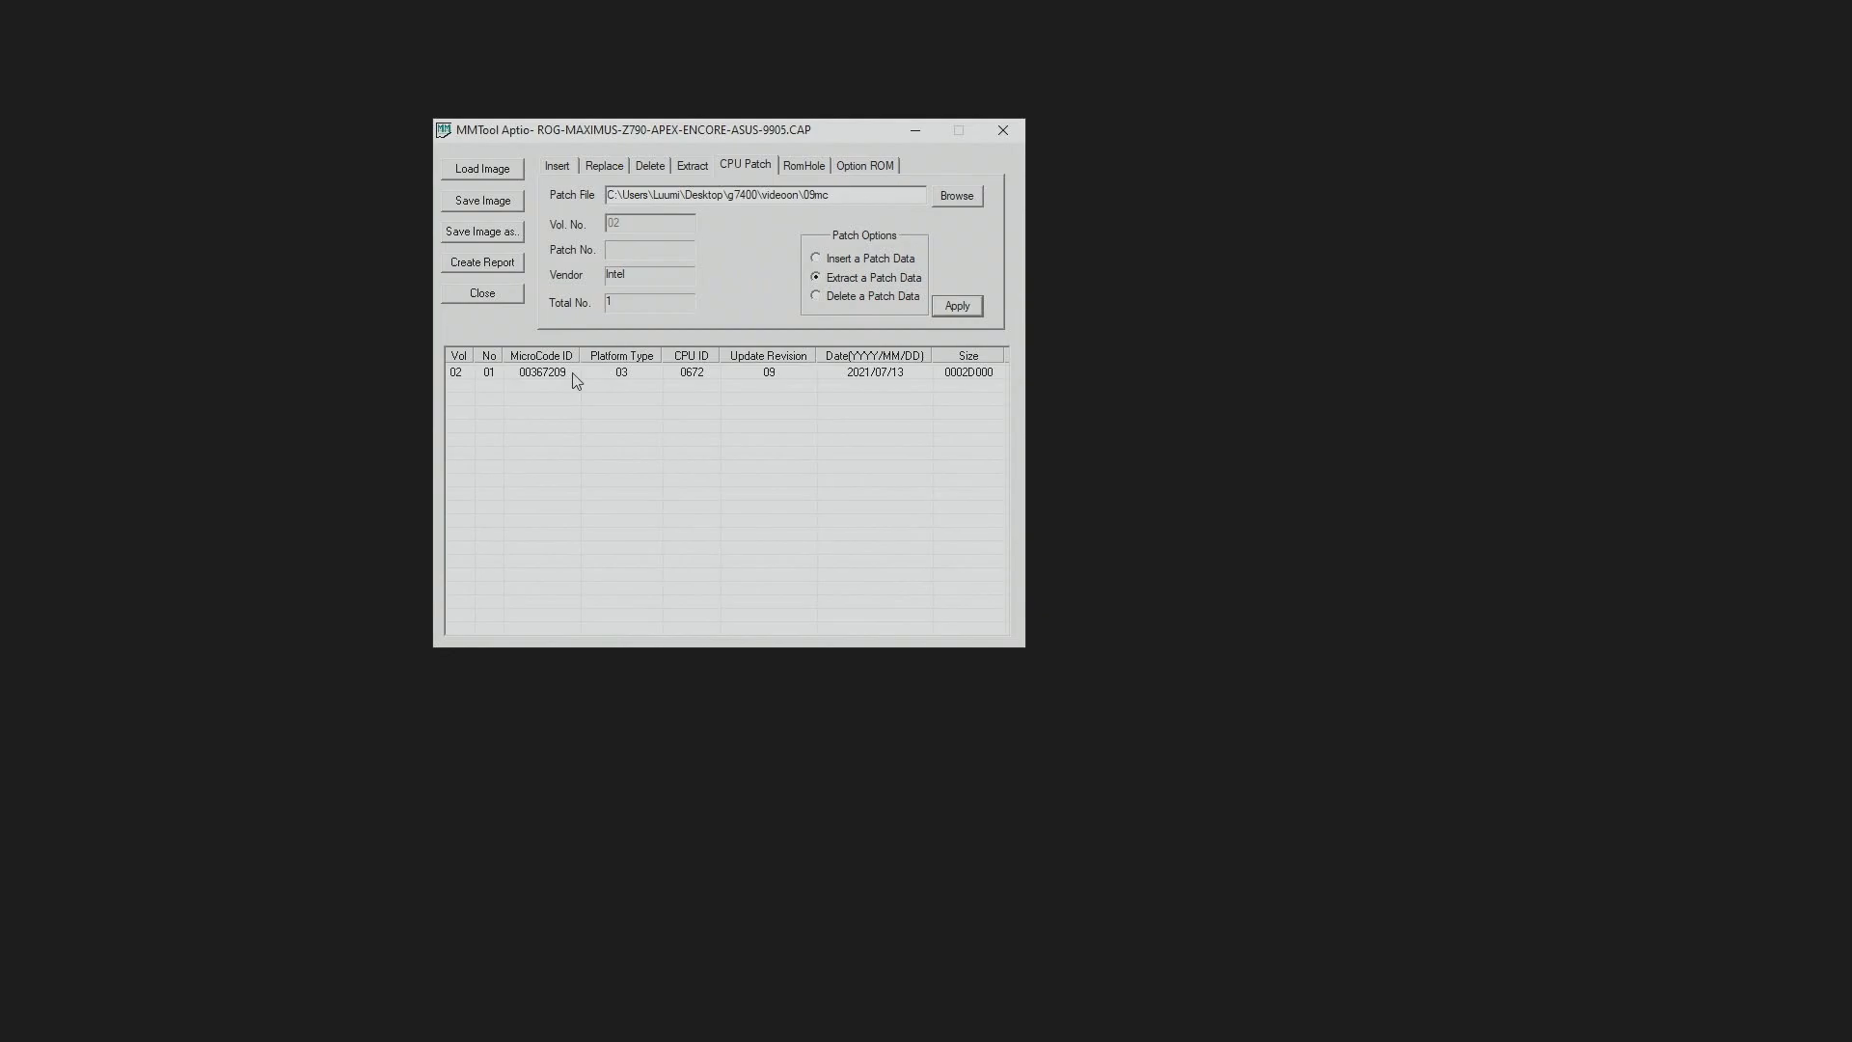
pyautogui.click(491, 234)
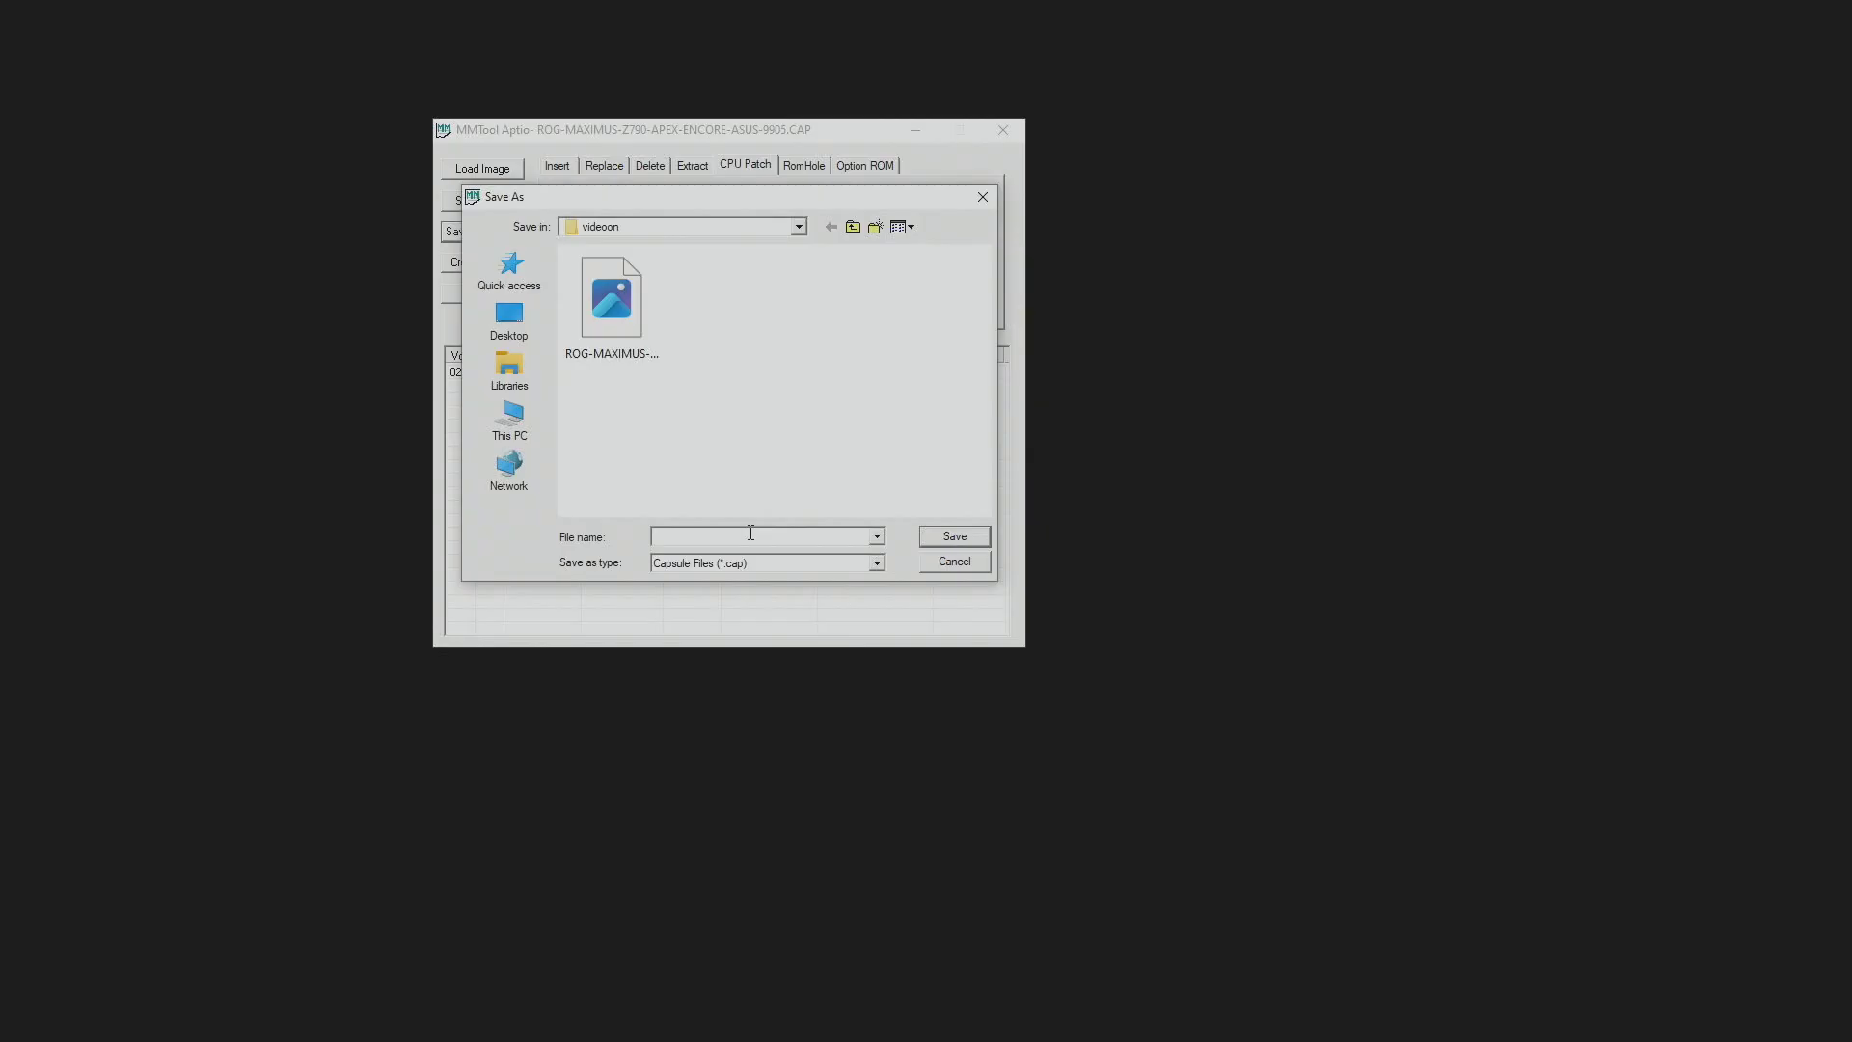
# - Save the patched capsule under a new apexencore09 file name ending in 0509mc
pyautogui.write('apexencore09MC')
pyautogui.press('BackSpace')
pyautogui.press('BackSpace')
pyautogui.write('0509mc')
pyautogui.click(974, 538)
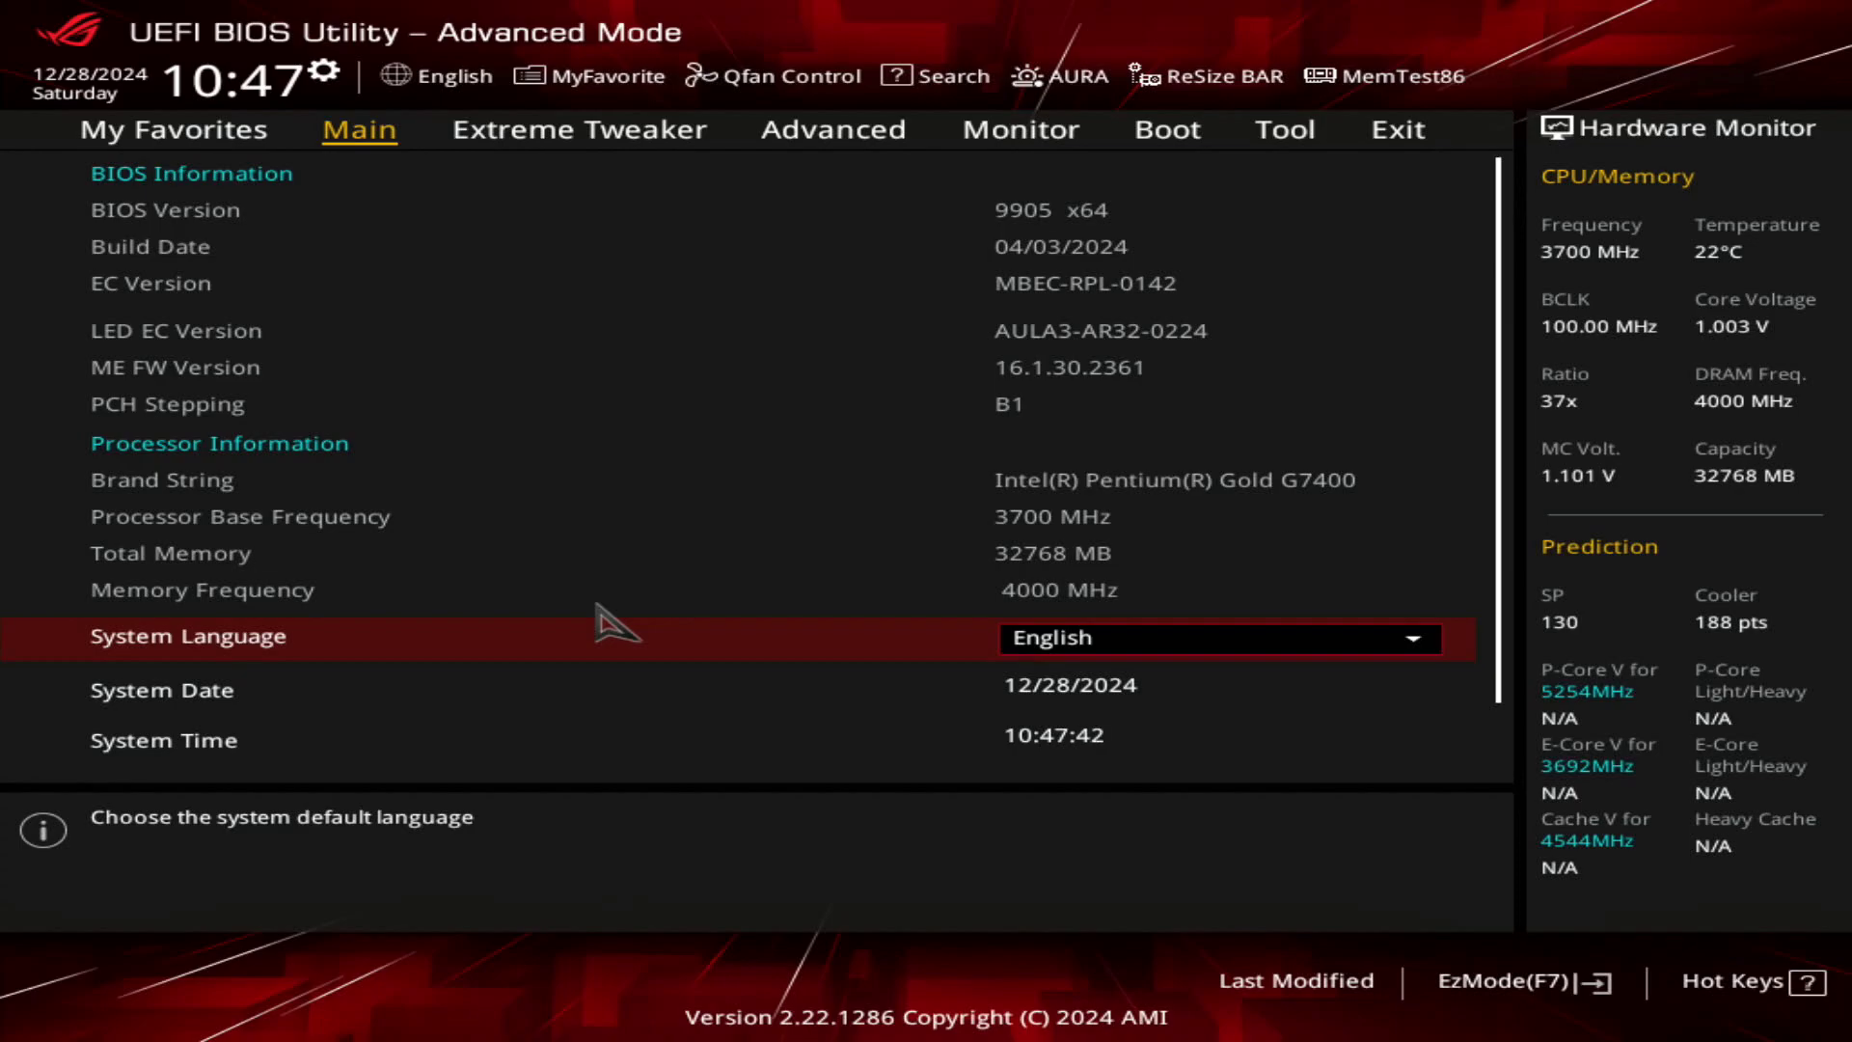
# - Check the microcode revision in Advanced > CPU Configuration, then go to Extreme Tweaker's BCLK Frequency 142.0000
pyautogui.press('Right')
pyautogui.press('Right')
pyautogui.press('Down')
pyautogui.press('Return')
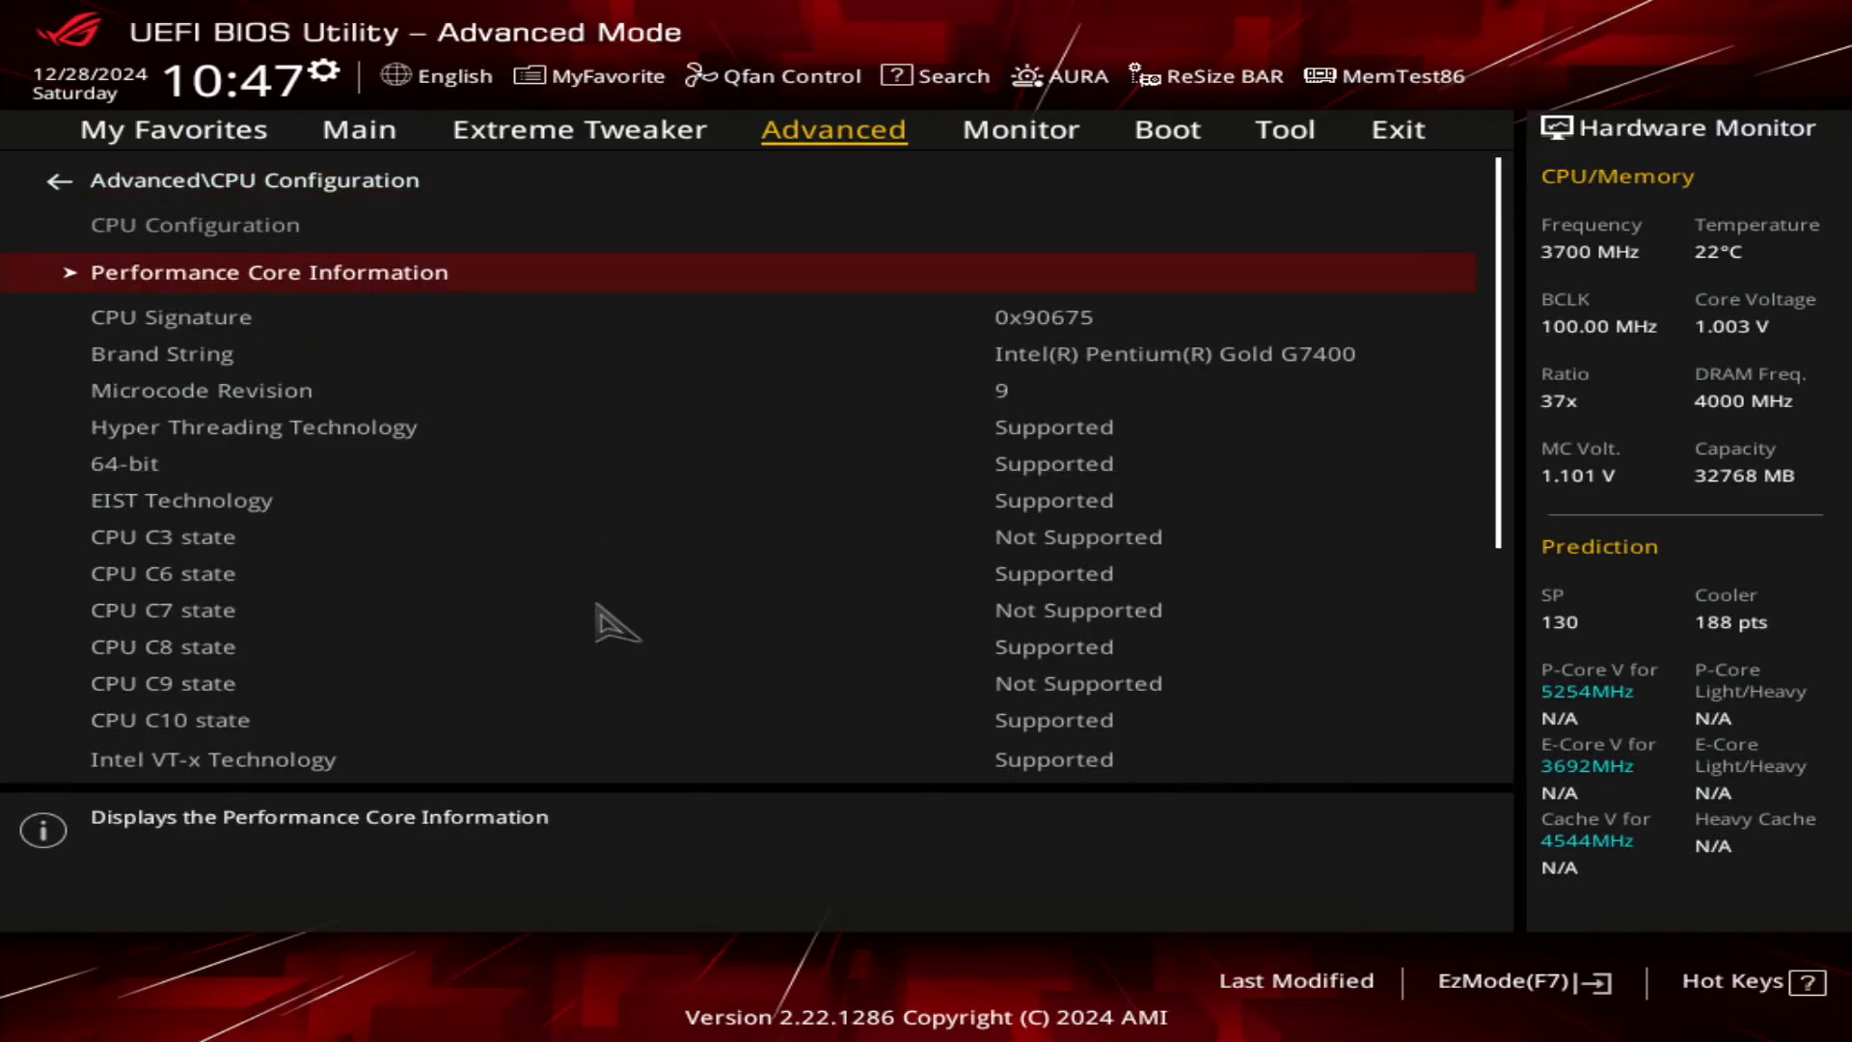
pyautogui.press('Down')
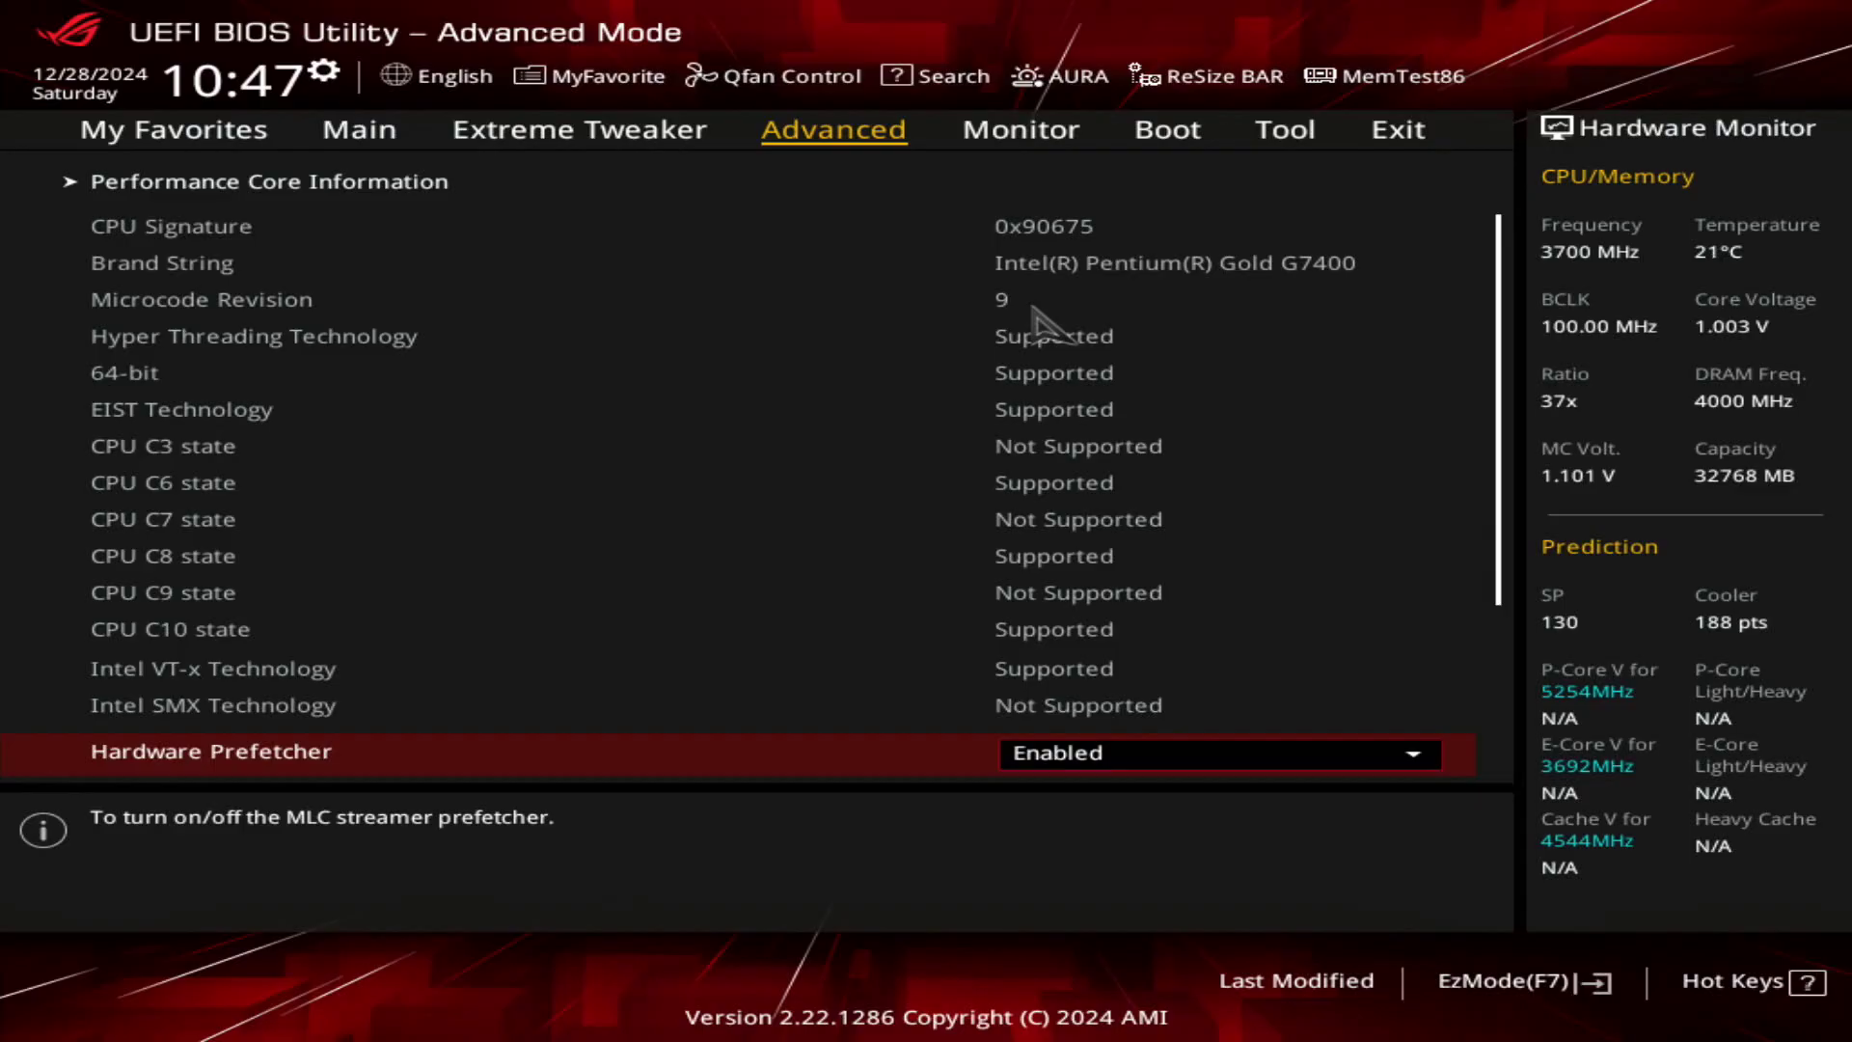
pyautogui.press('Down')
pyautogui.press('Down')
pyautogui.press('Down')
pyautogui.press('Down')
pyautogui.press('Down')
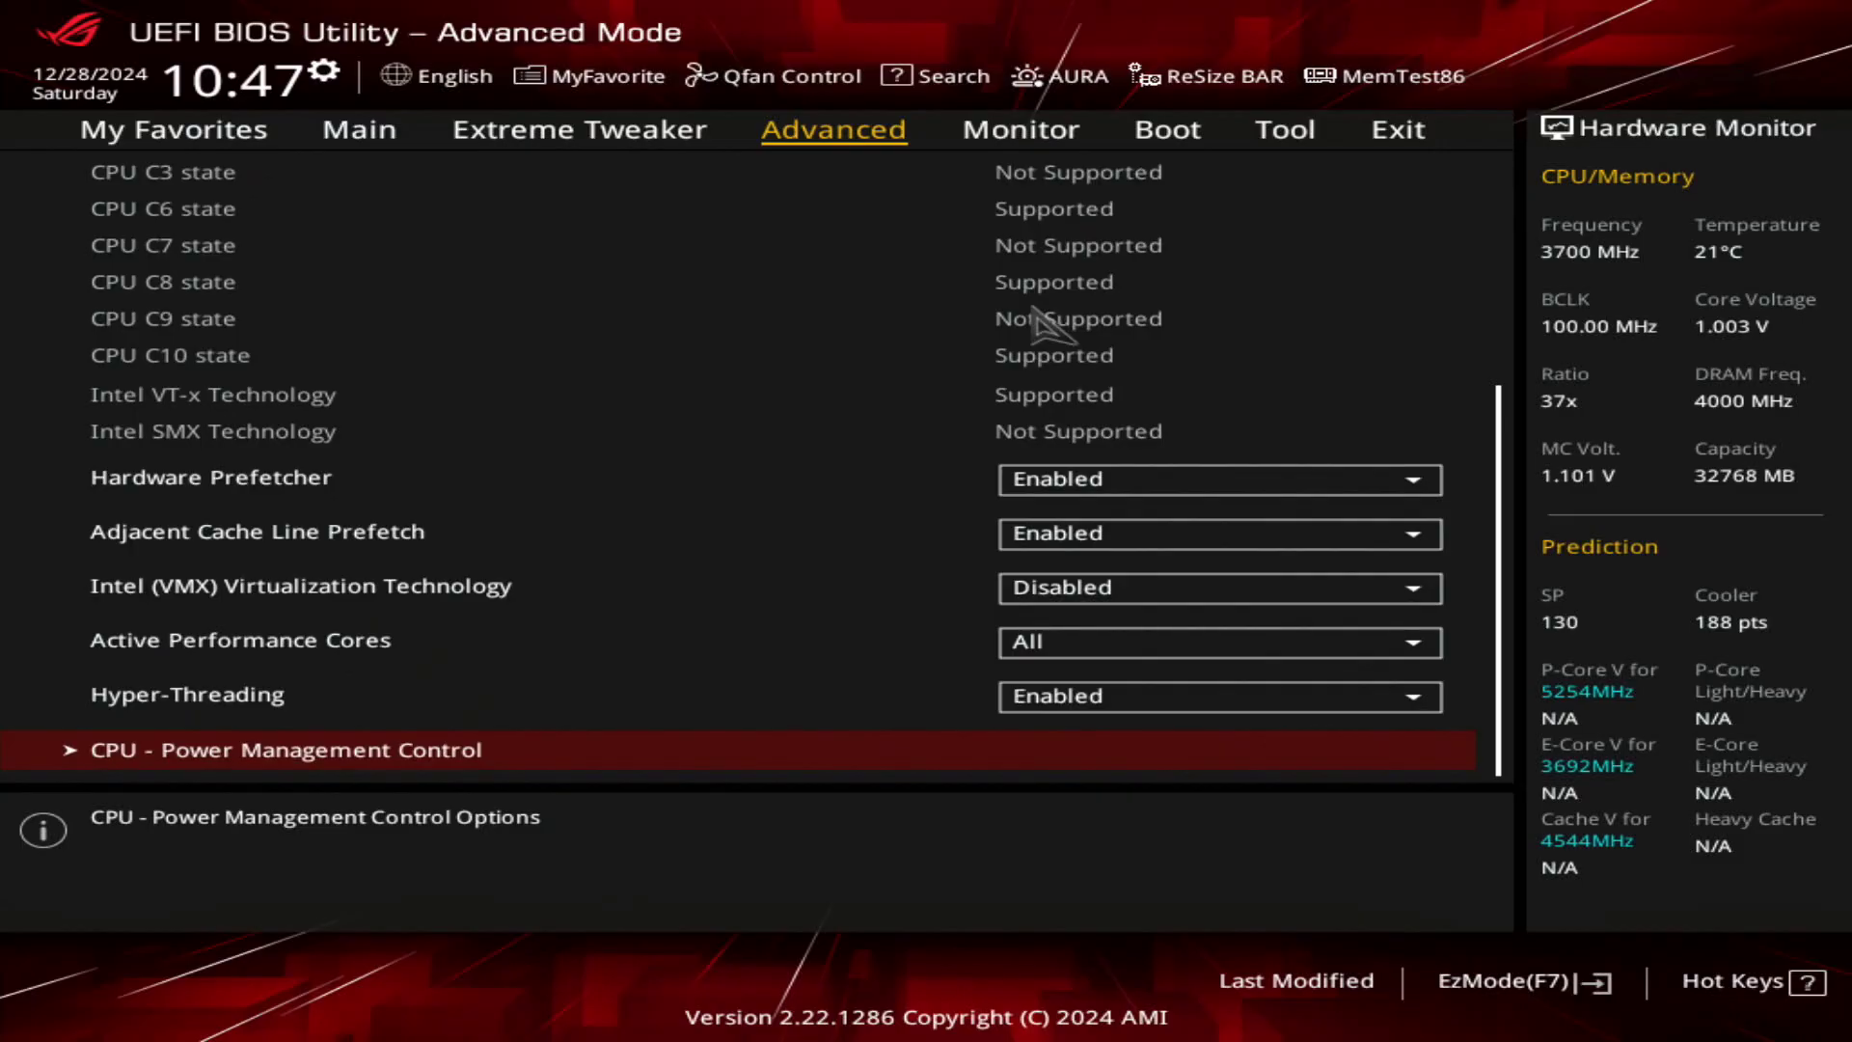
pyautogui.press('Up')
pyautogui.press('Up')
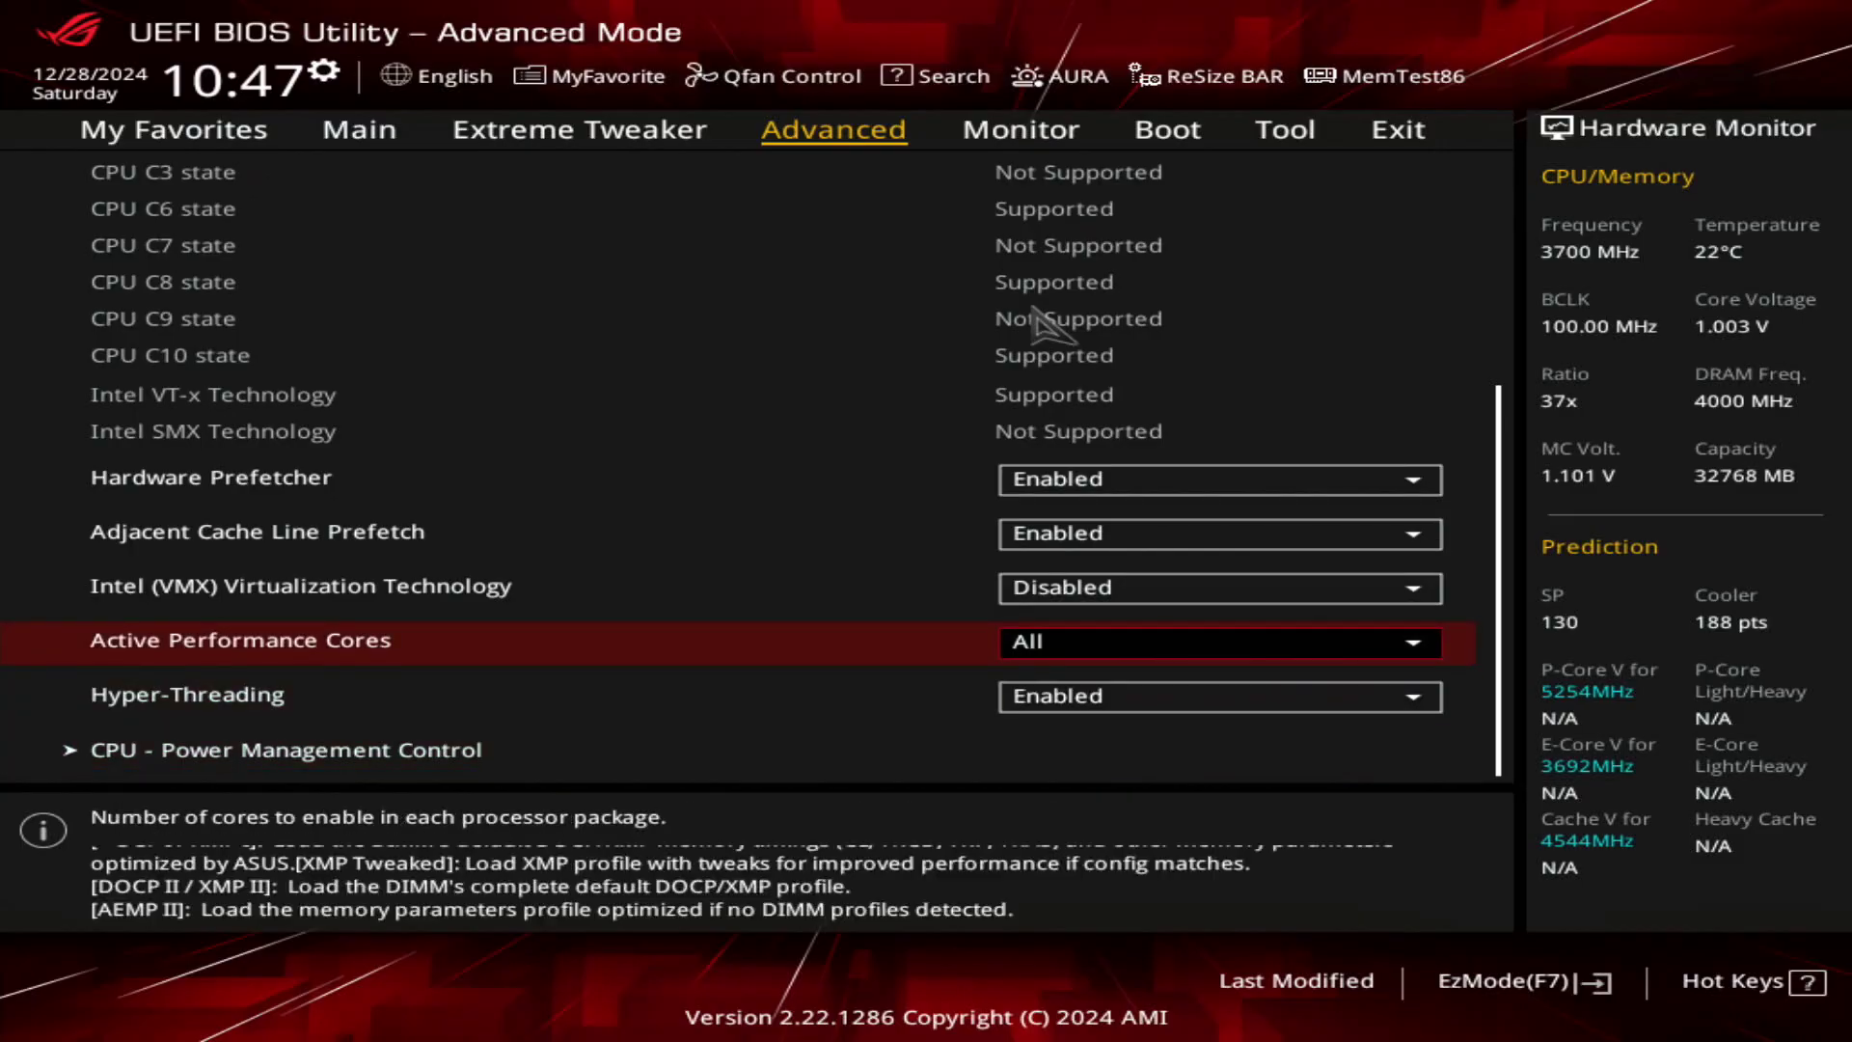
pyautogui.press('Left')
pyautogui.press('Down')
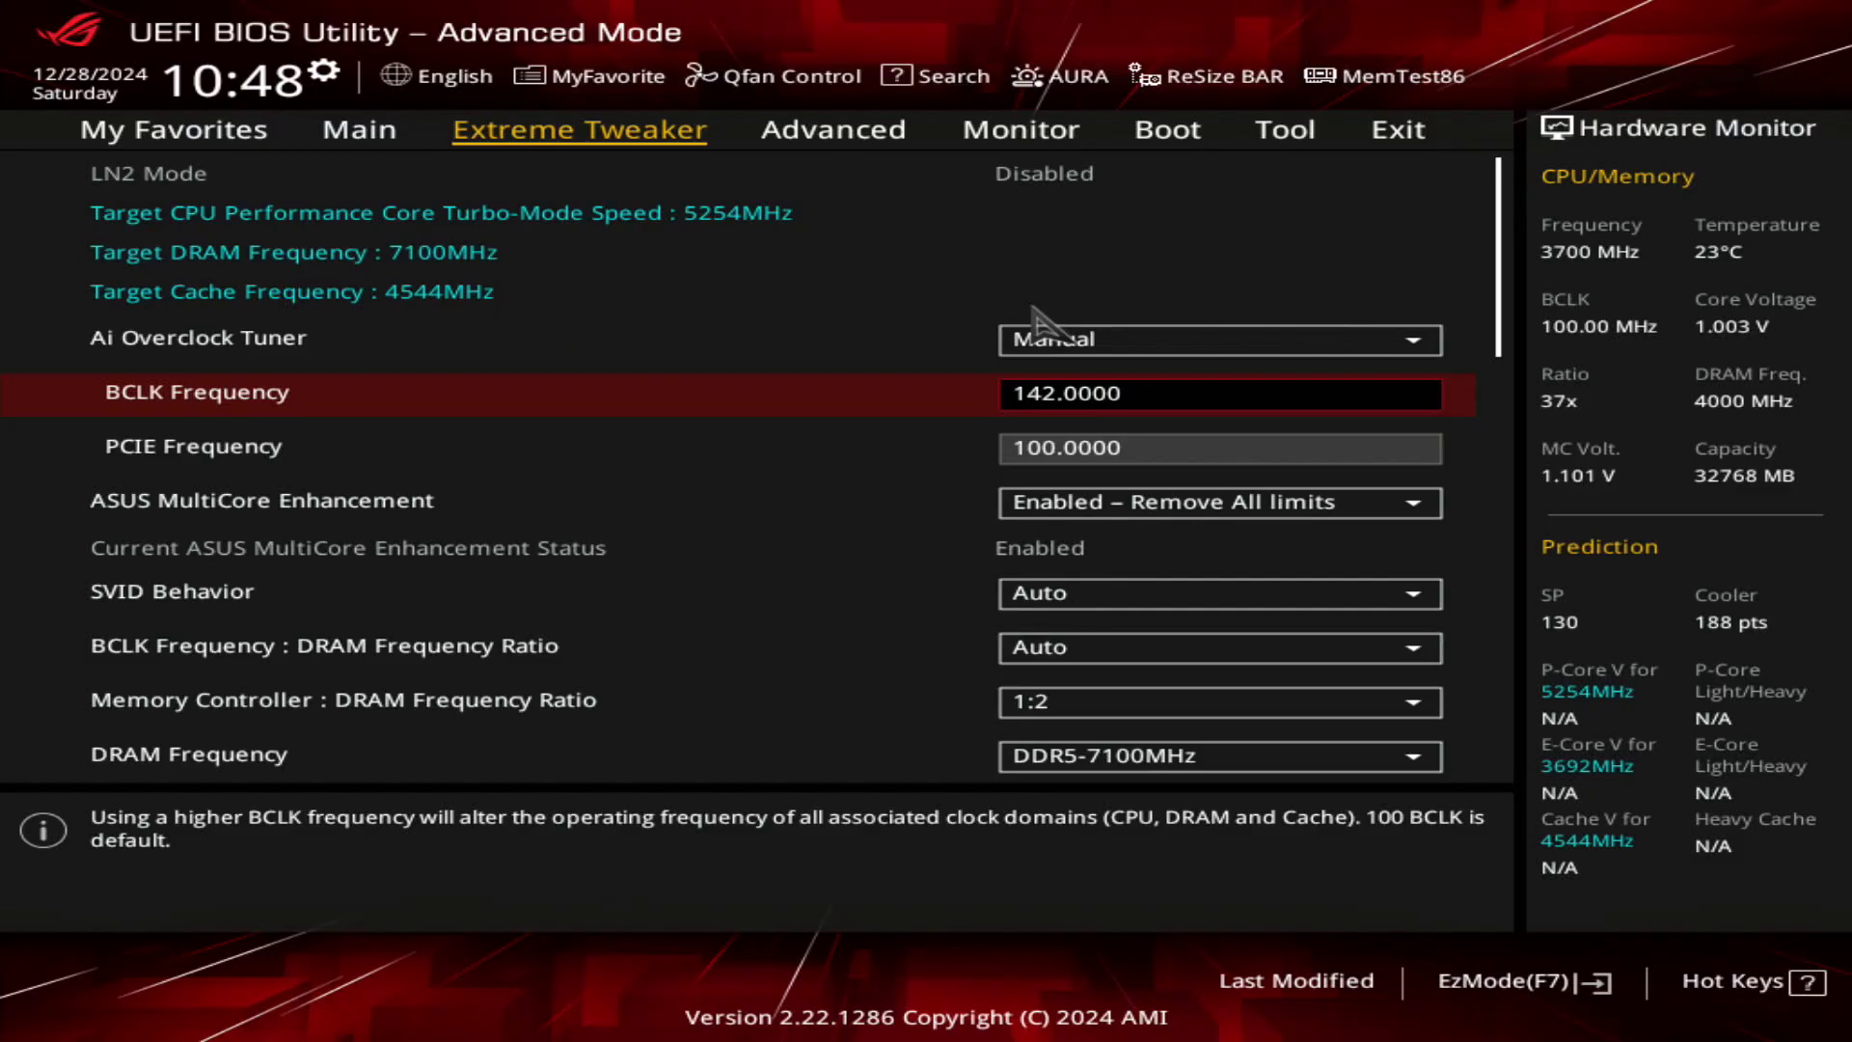
# - Change the 1-Core Ratio Limit to ALL-Core Ratio Limit, keeping the value at 37
pyautogui.press('Down')
pyautogui.press('Down')
pyautogui.press('Down')
pyautogui.press('Down')
pyautogui.press('Down')
pyautogui.press('Down')
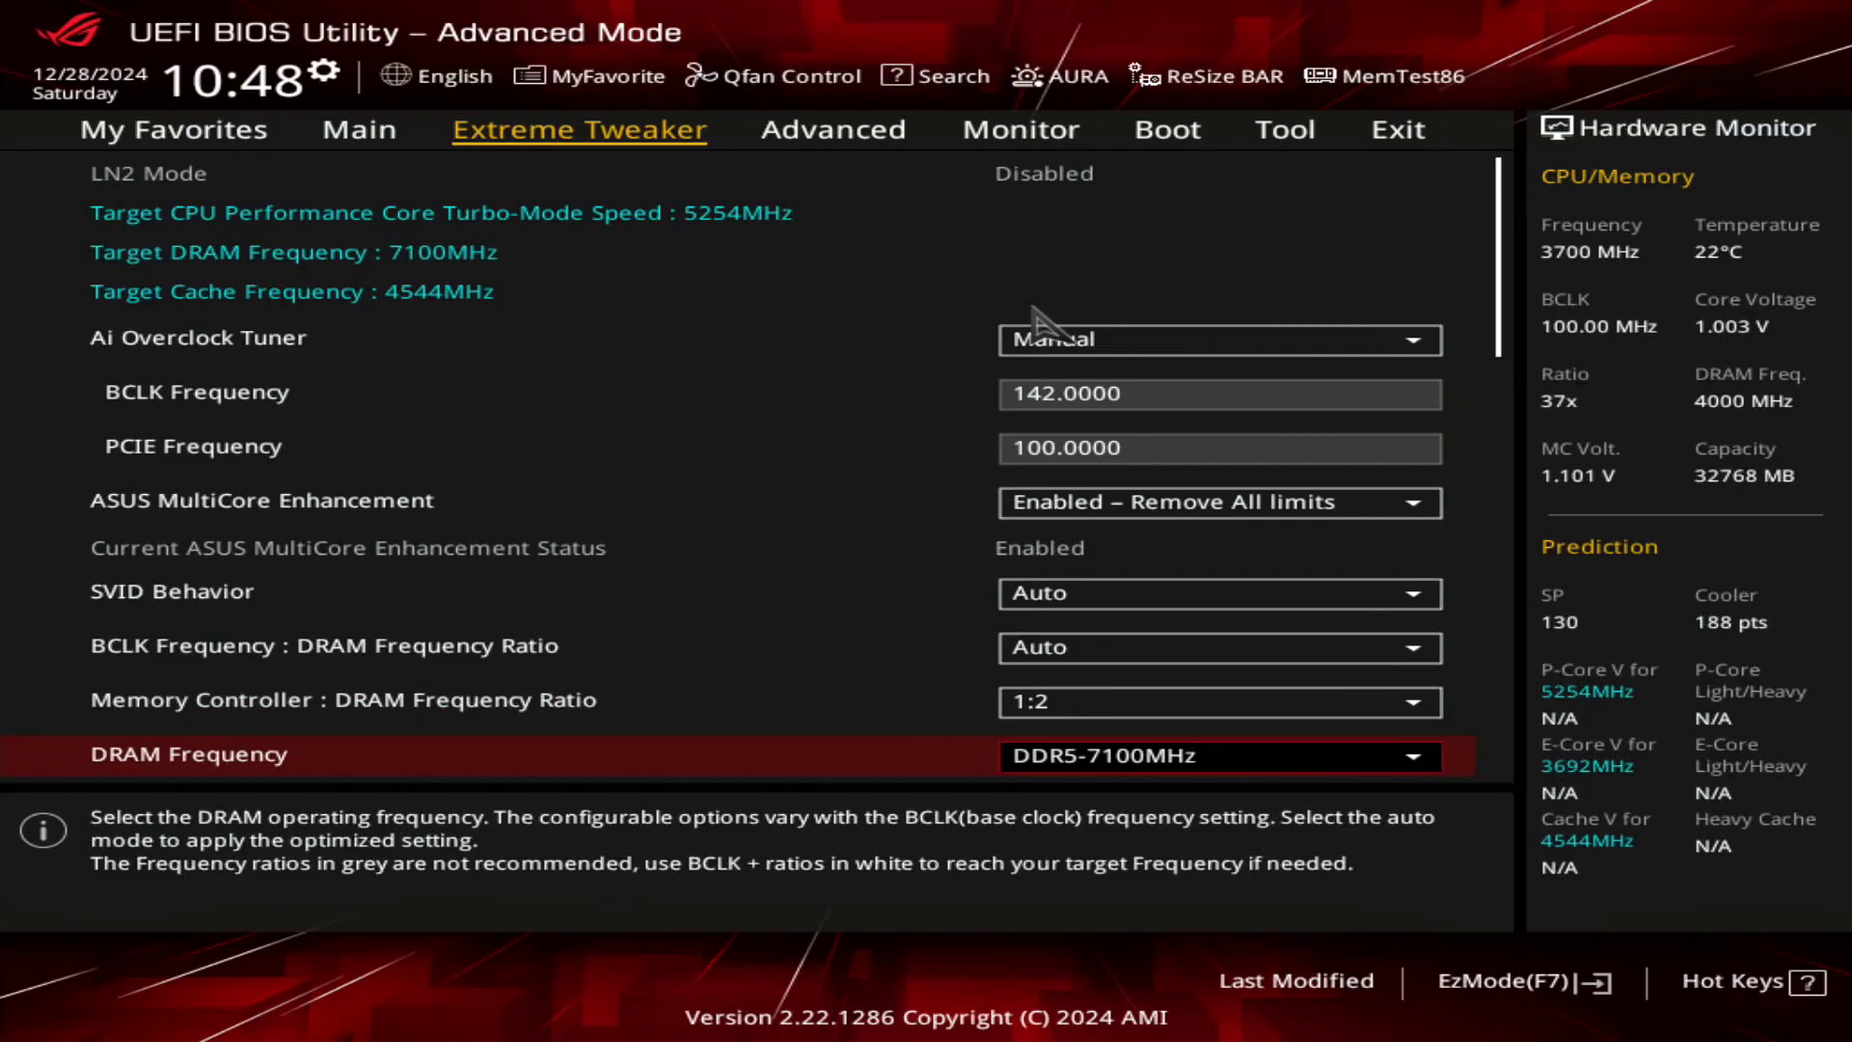
pyautogui.press('Down')
pyautogui.press('Down')
pyautogui.press('Down')
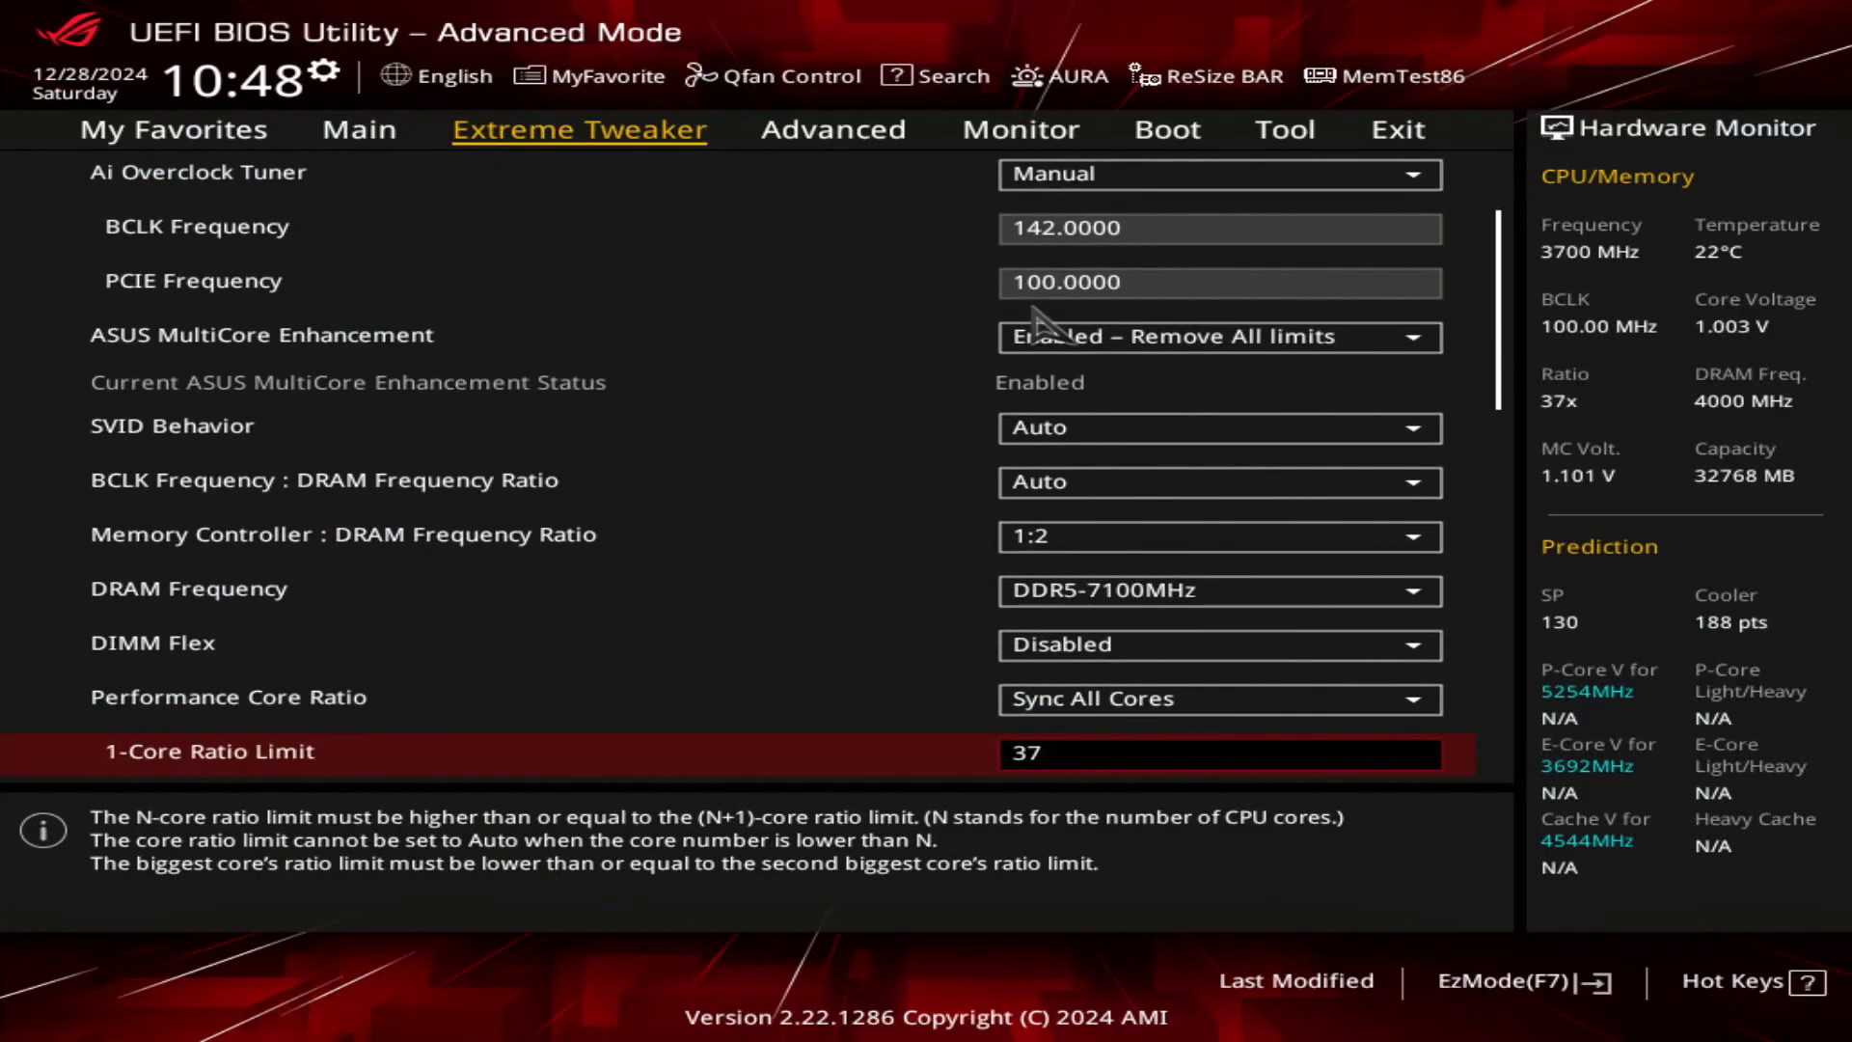
pyautogui.press('Down')
pyautogui.press('Down')
pyautogui.press('Up')
pyautogui.press('Up')
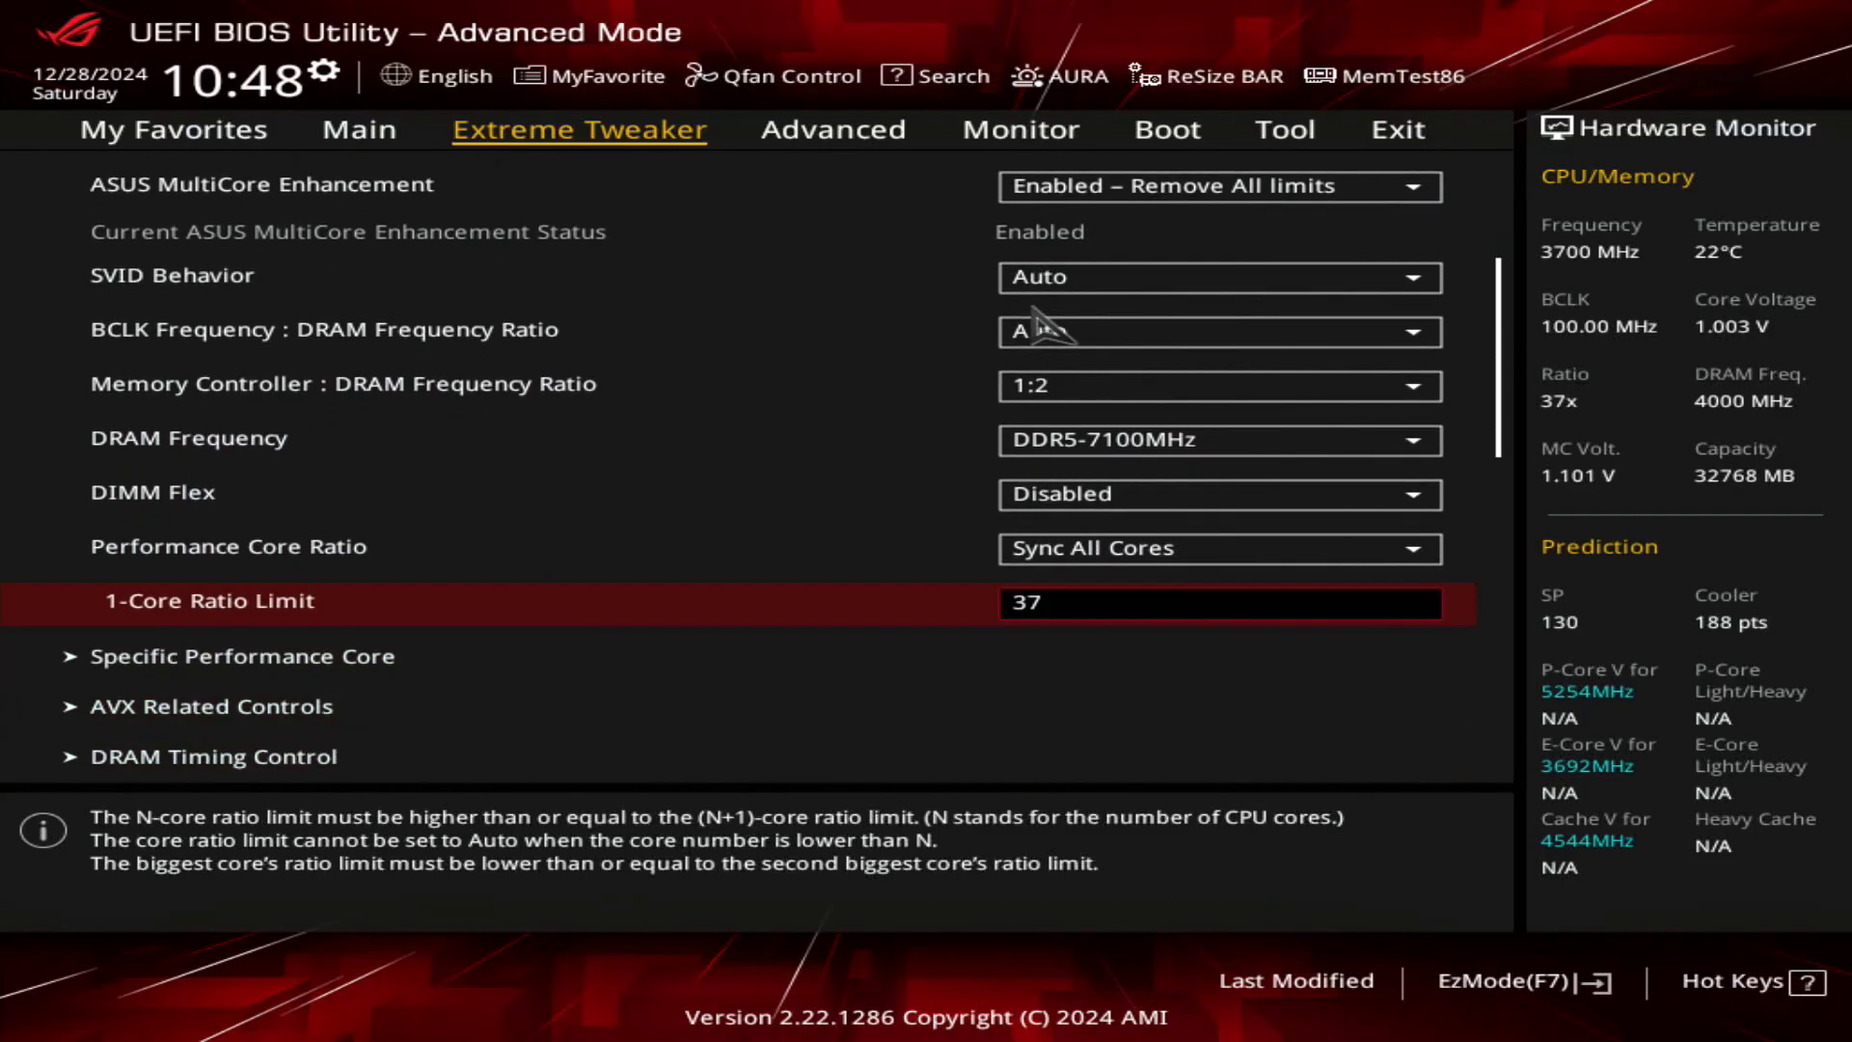
pyautogui.press('+')
pyautogui.press('-')
pyautogui.press('Up')
pyautogui.press('Down')
# - Review the Extreme Tweaker list, including Min. CPU Cache Ratio 32, down to DIGI+ VRM
pyautogui.press('Home')
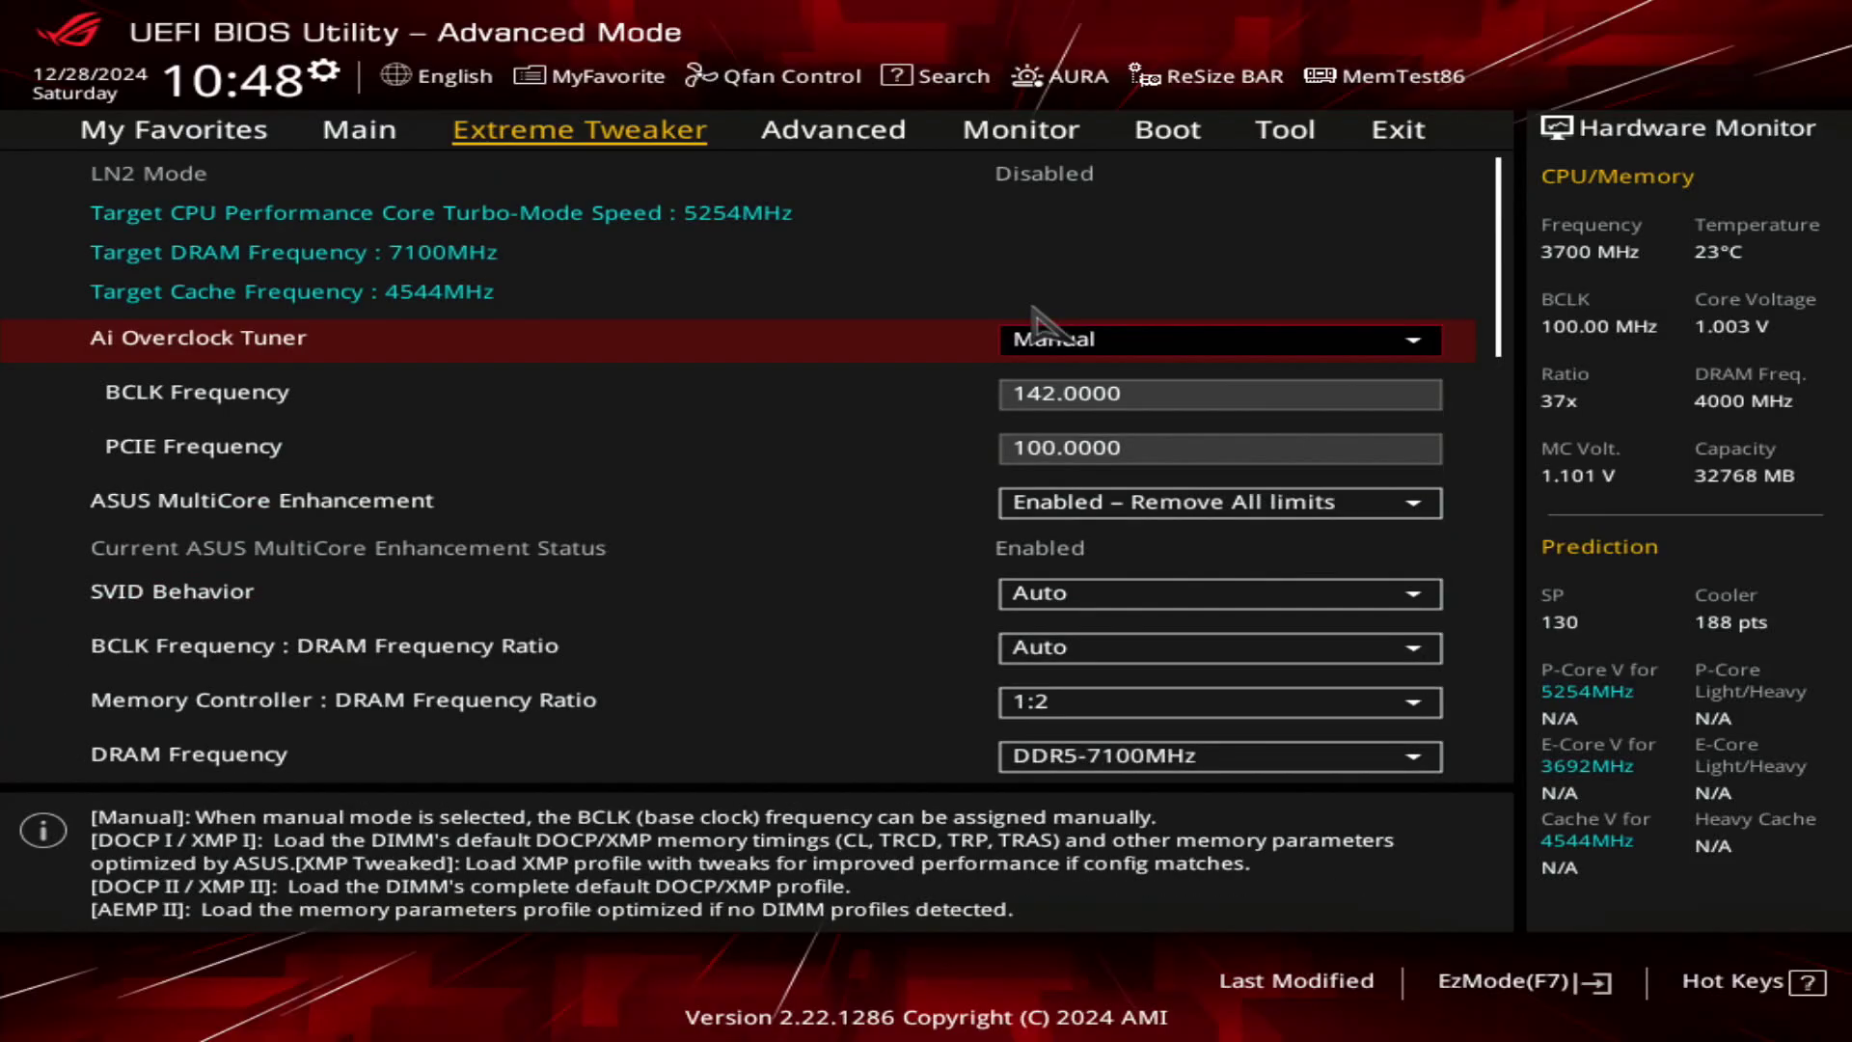
pyautogui.press('Down')
pyautogui.press('Down')
pyautogui.press('Down')
pyautogui.press('Down')
pyautogui.press('Down')
pyautogui.press('Down')
pyautogui.press('Down')
pyautogui.press('Down')
pyautogui.press('Down')
pyautogui.press('Down')
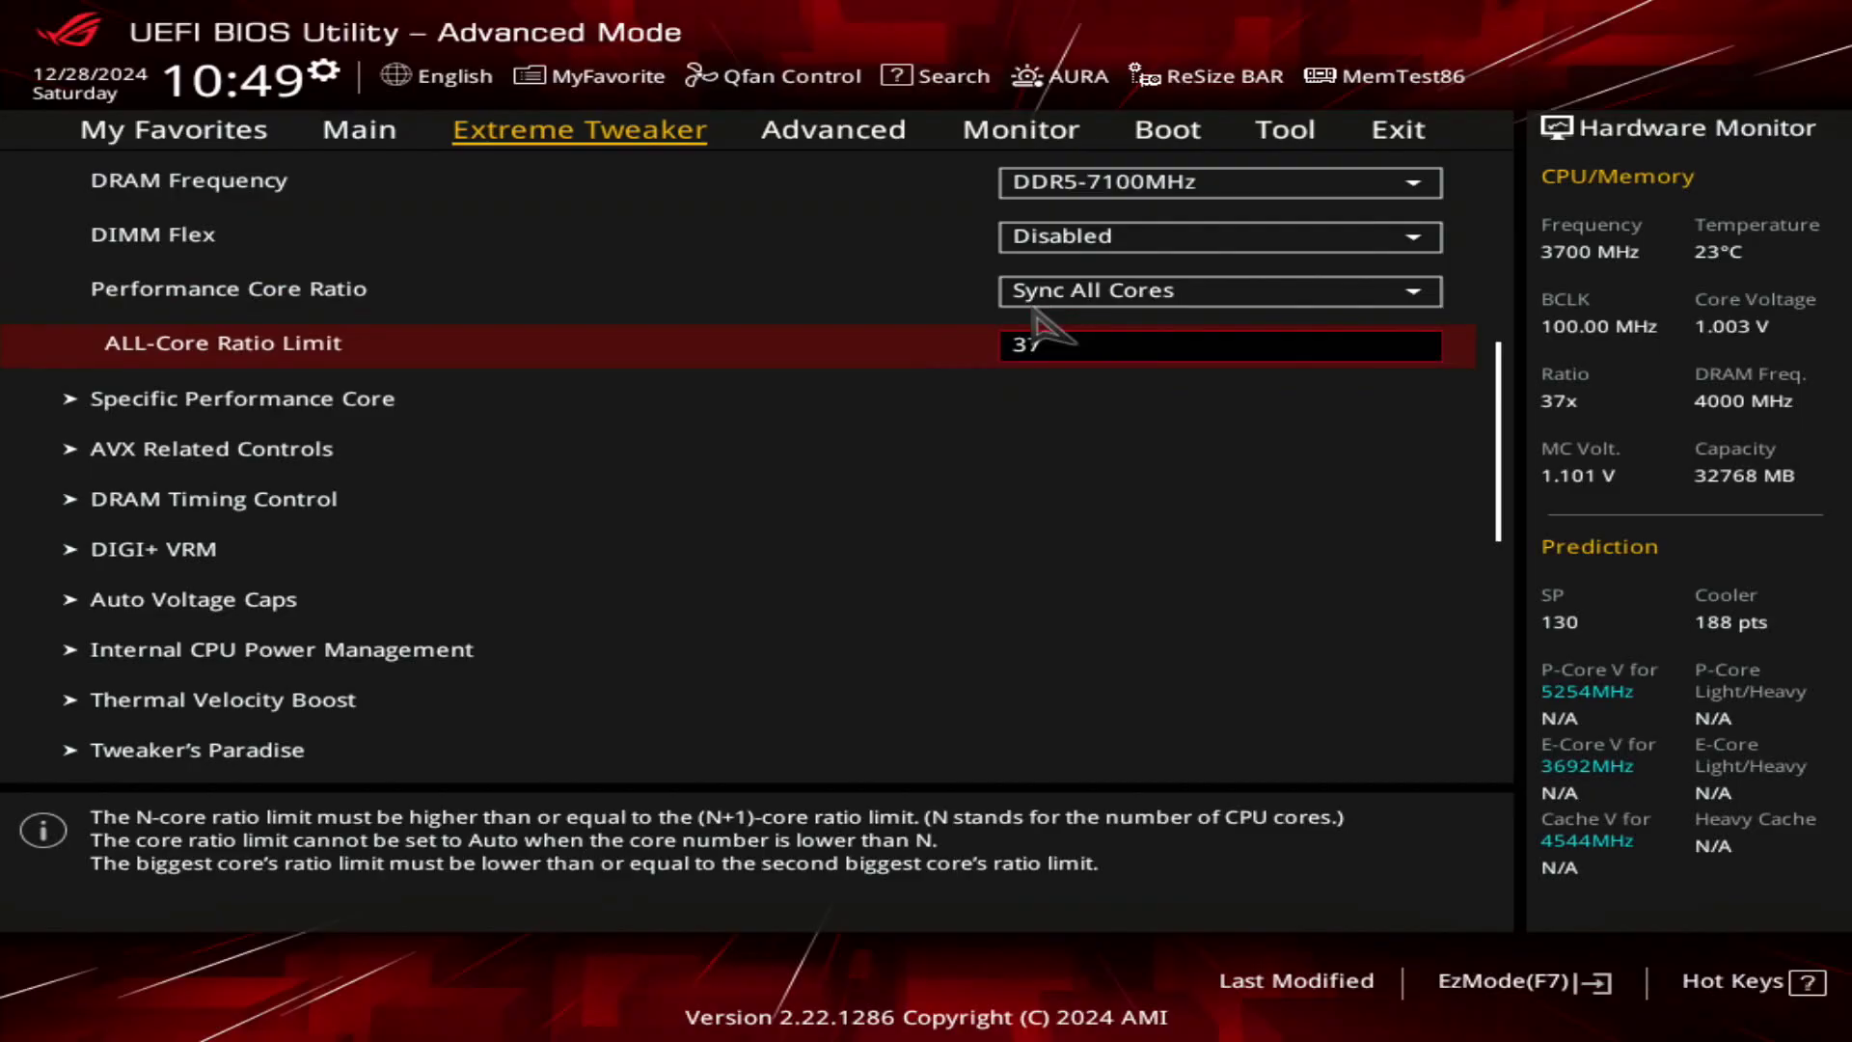
pyautogui.press('Up')
pyautogui.press('Up')
pyautogui.press('Up')
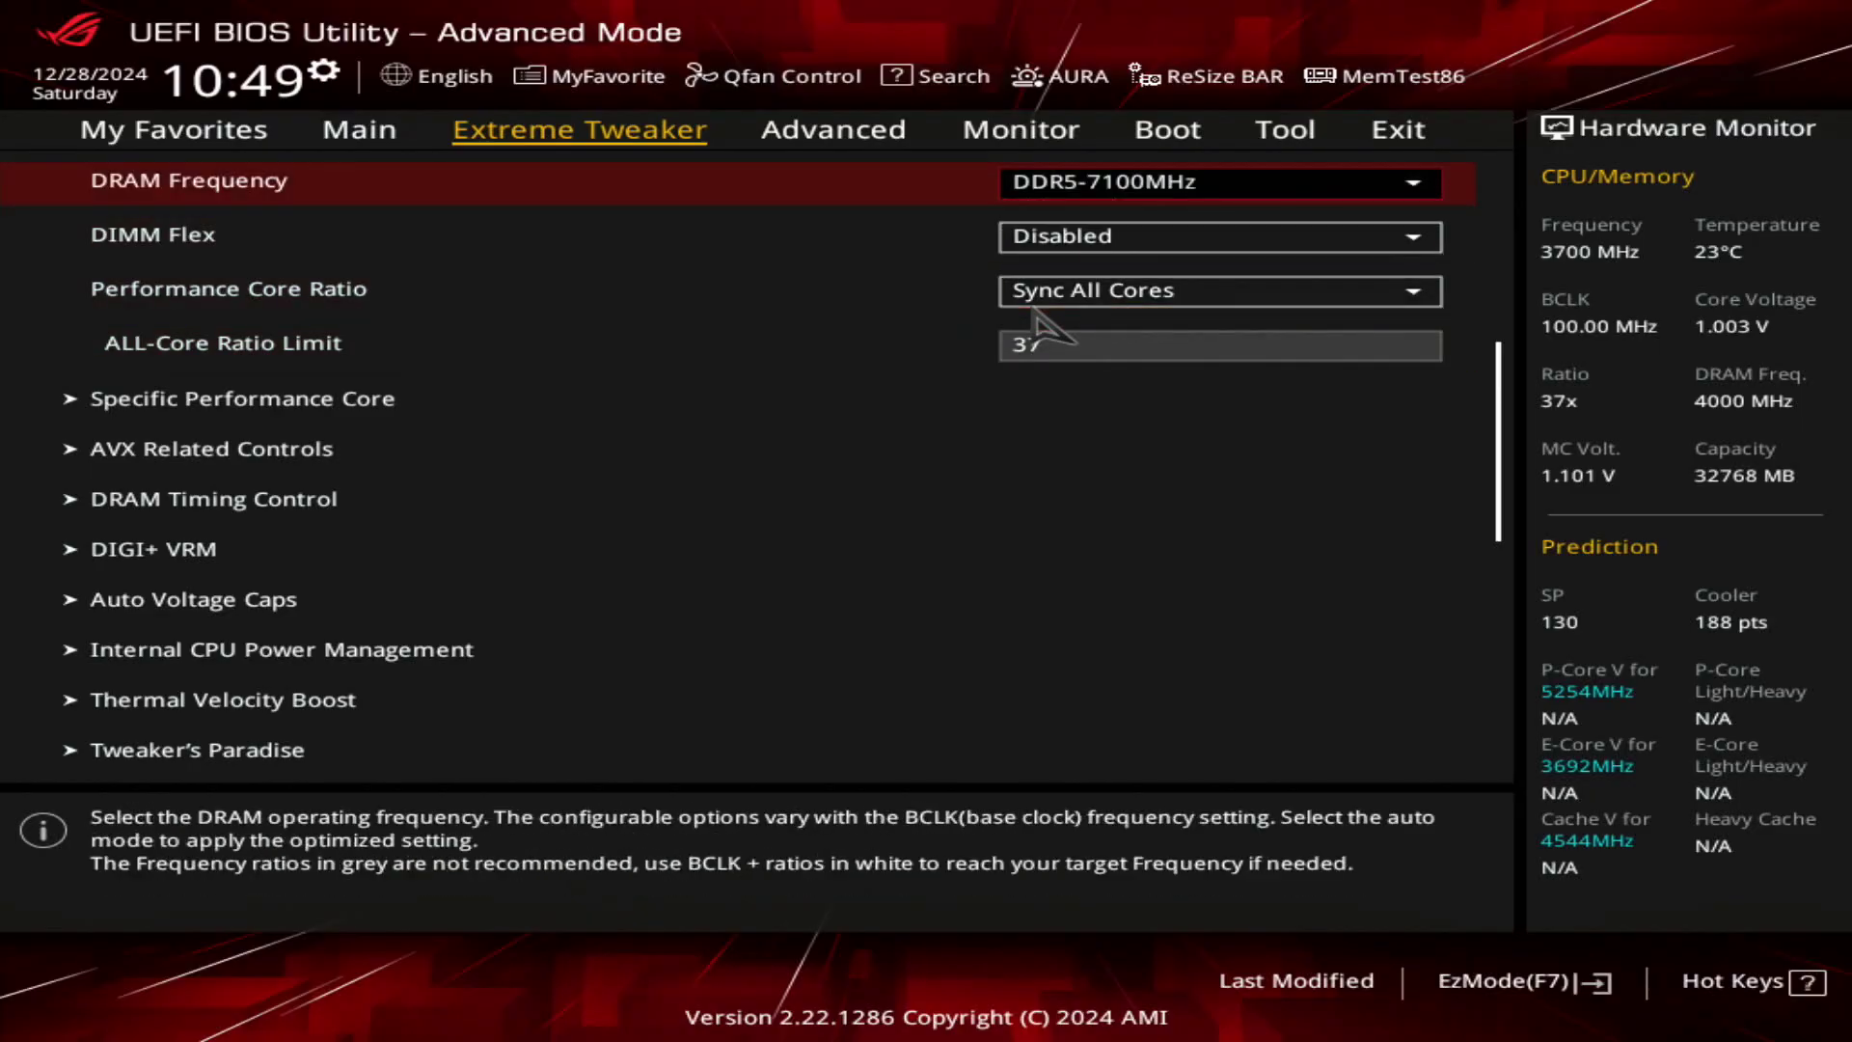
pyautogui.press('Home')
pyautogui.press('Down')
pyautogui.press('Down')
pyautogui.press('Down')
pyautogui.press('Down')
pyautogui.press('Down')
pyautogui.press('Down')
pyautogui.press('Down')
pyautogui.press('Down')
pyautogui.press('Down')
pyautogui.press('Down')
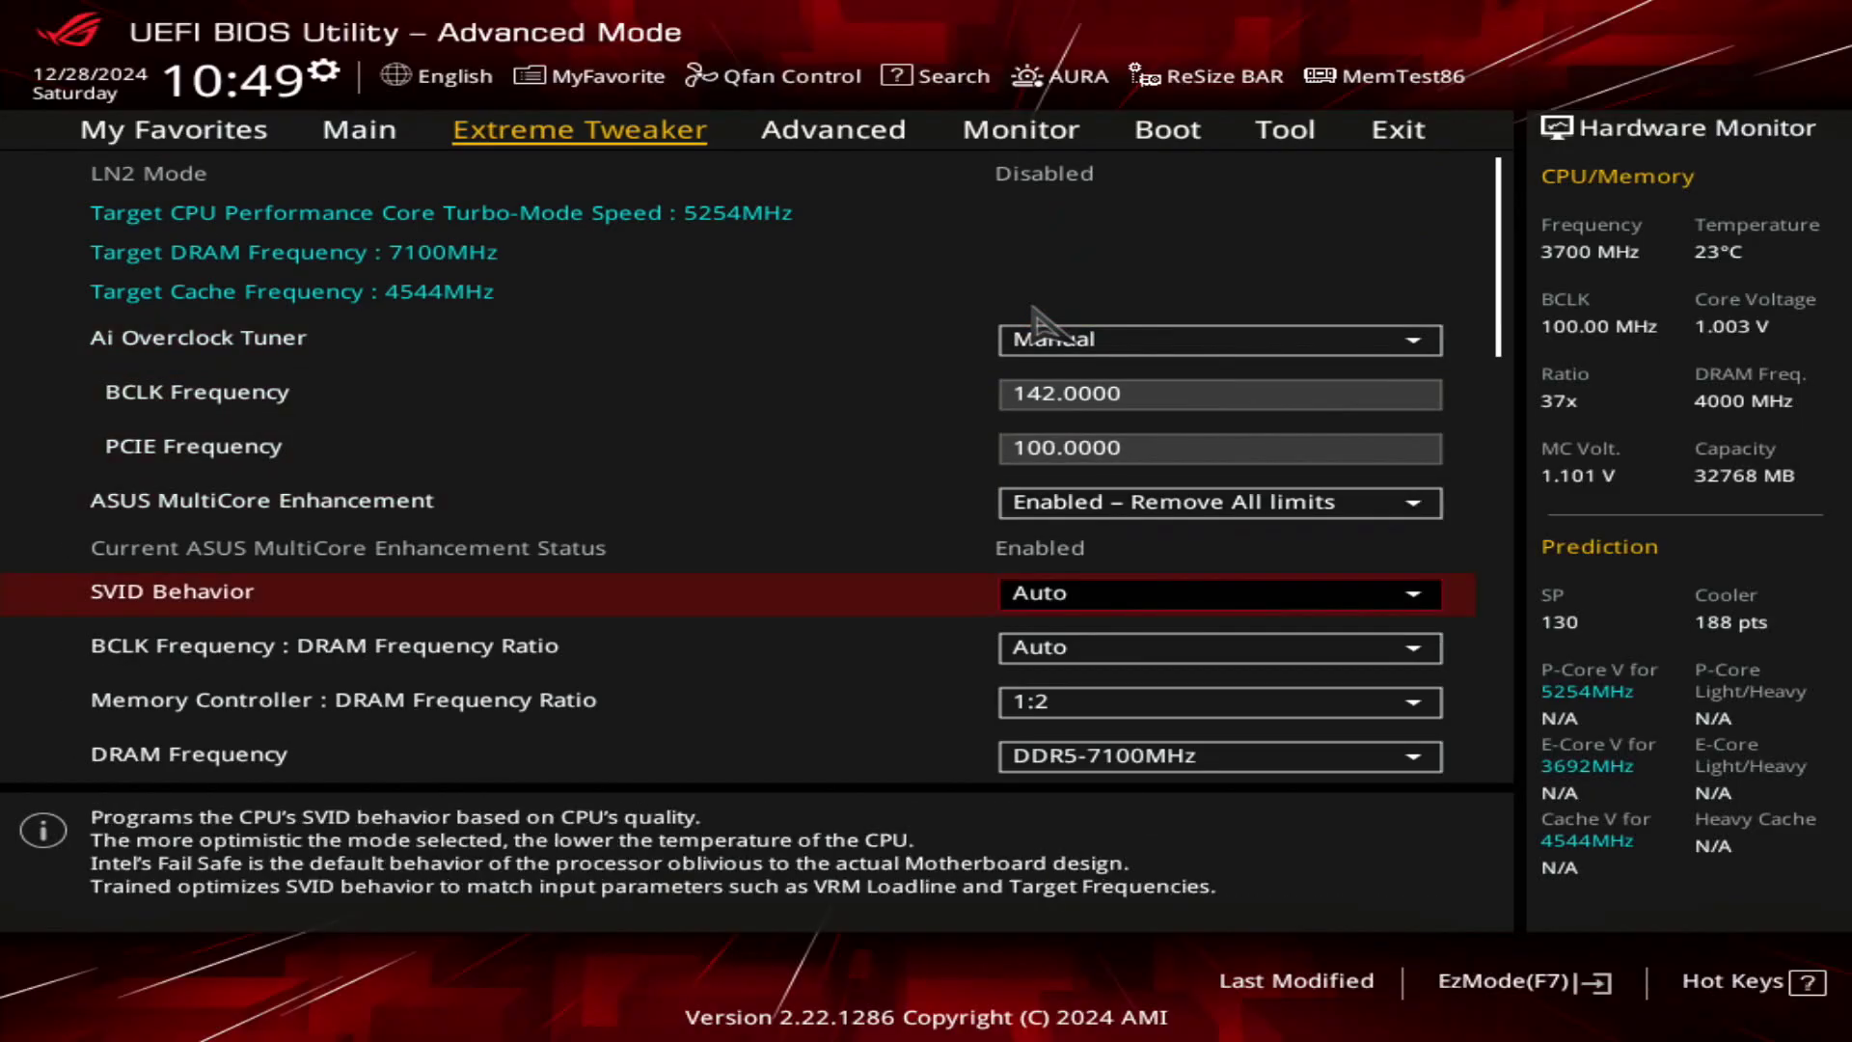
pyautogui.press('Down')
pyautogui.press('Down')
pyautogui.press('Down')
pyautogui.press('Down')
pyautogui.press('Down')
pyautogui.press('Down')
pyautogui.press('Down')
pyautogui.press('Down')
pyautogui.press('Down')
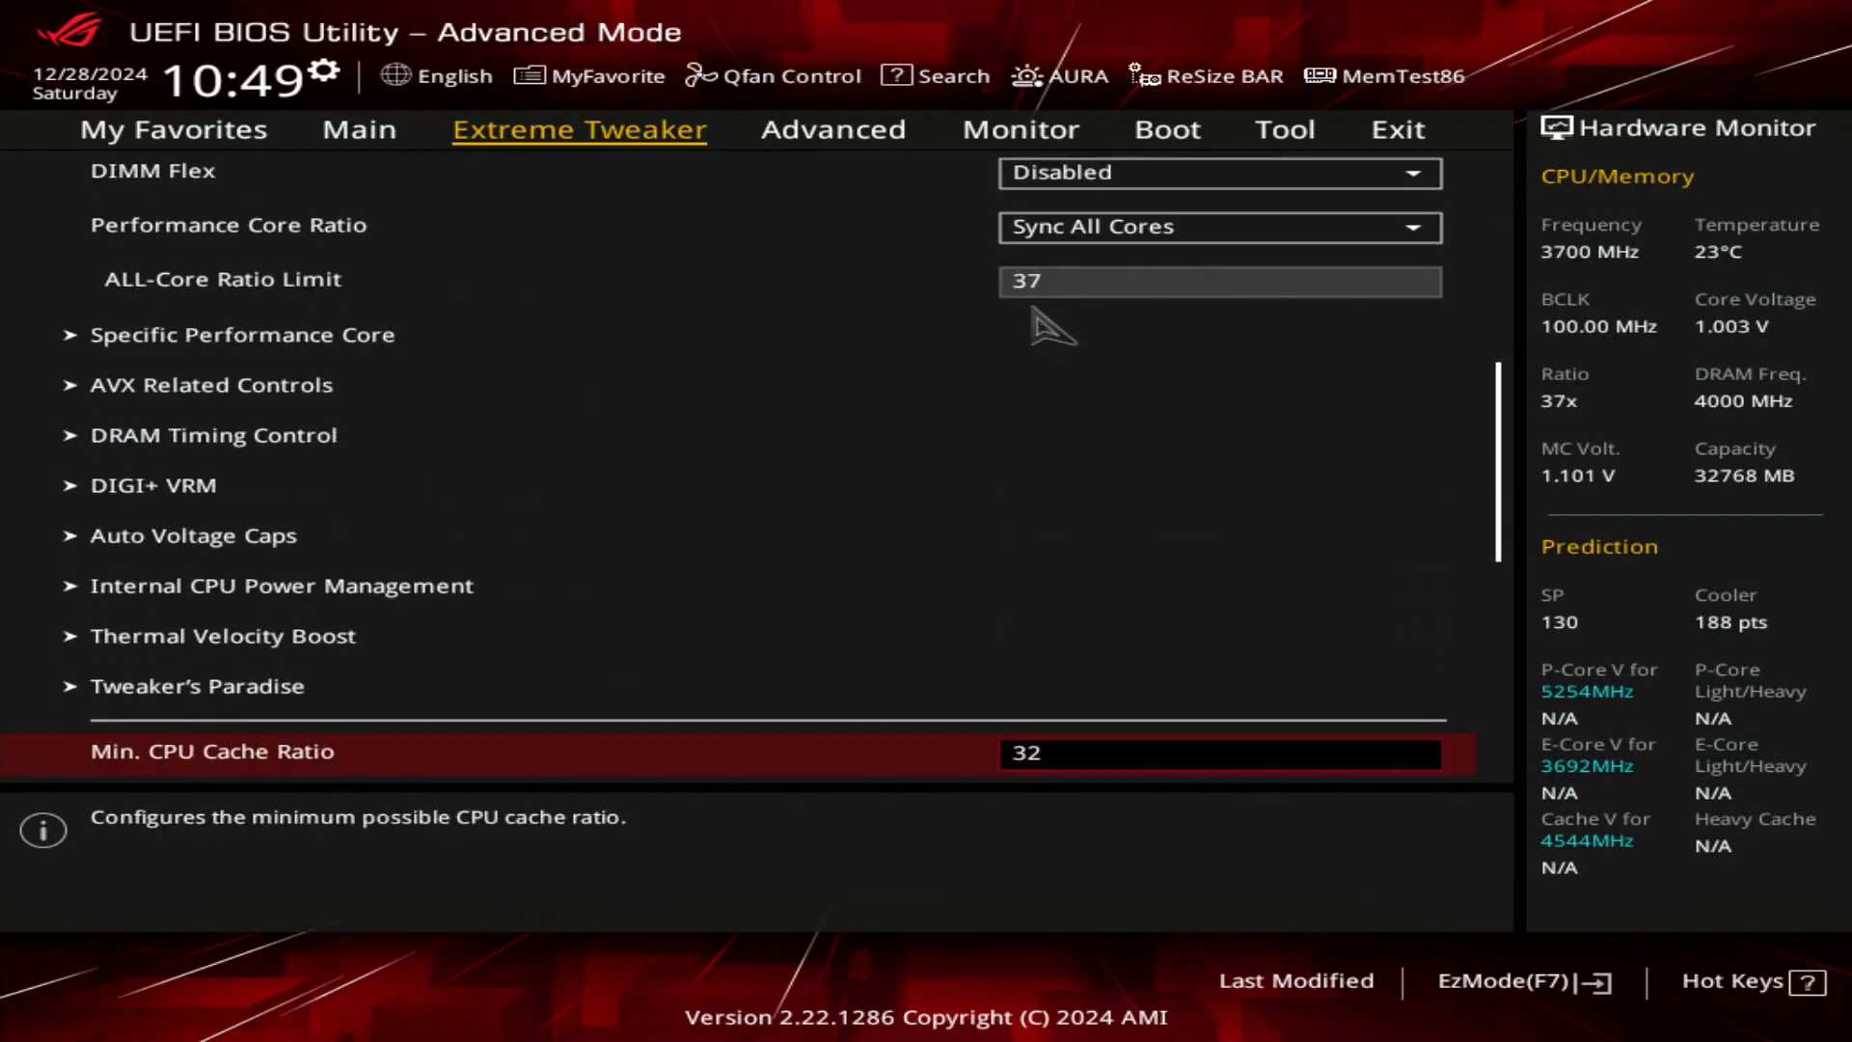
pyautogui.press('Up')
pyautogui.press('Up')
pyautogui.press('Up')
pyautogui.press('Up')
pyautogui.press('Up')
pyautogui.press('Up')
pyautogui.press('Up')
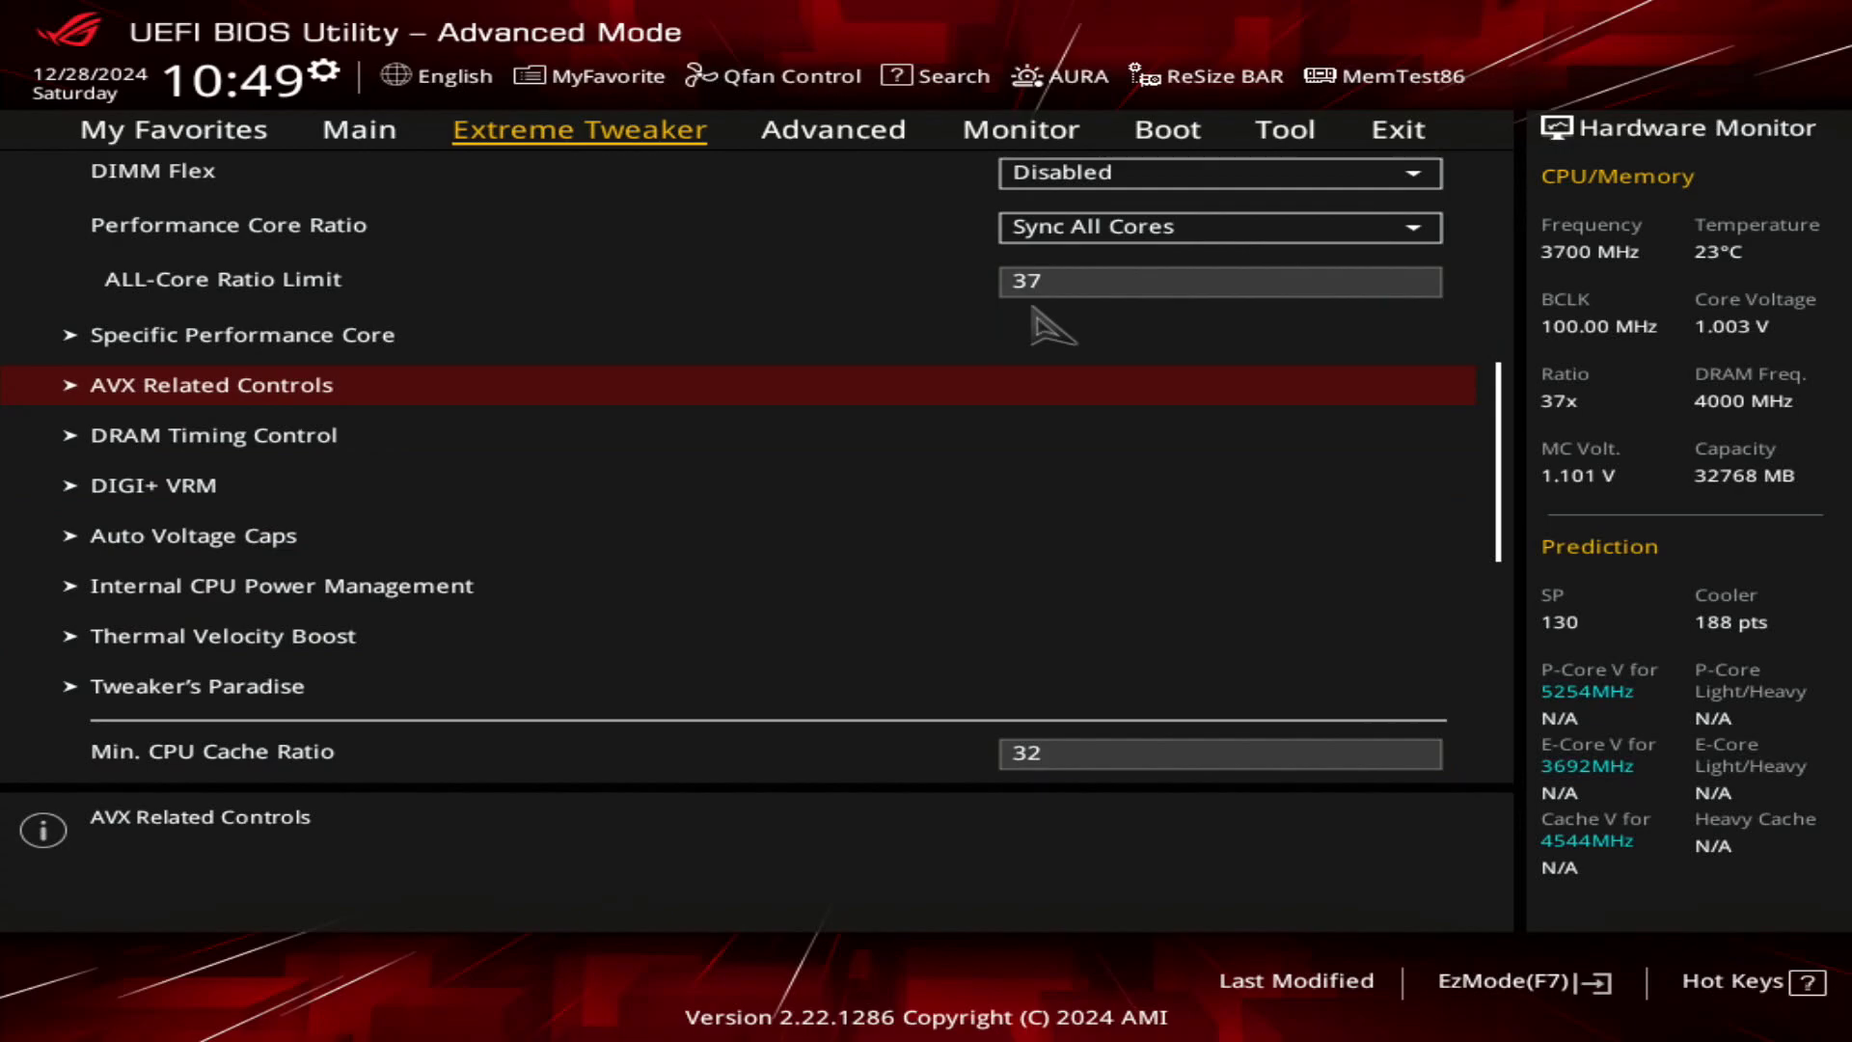
pyautogui.press('Down')
pyautogui.press('Down')
pyautogui.press('Down')
pyautogui.press('Down')
pyautogui.press('Down')
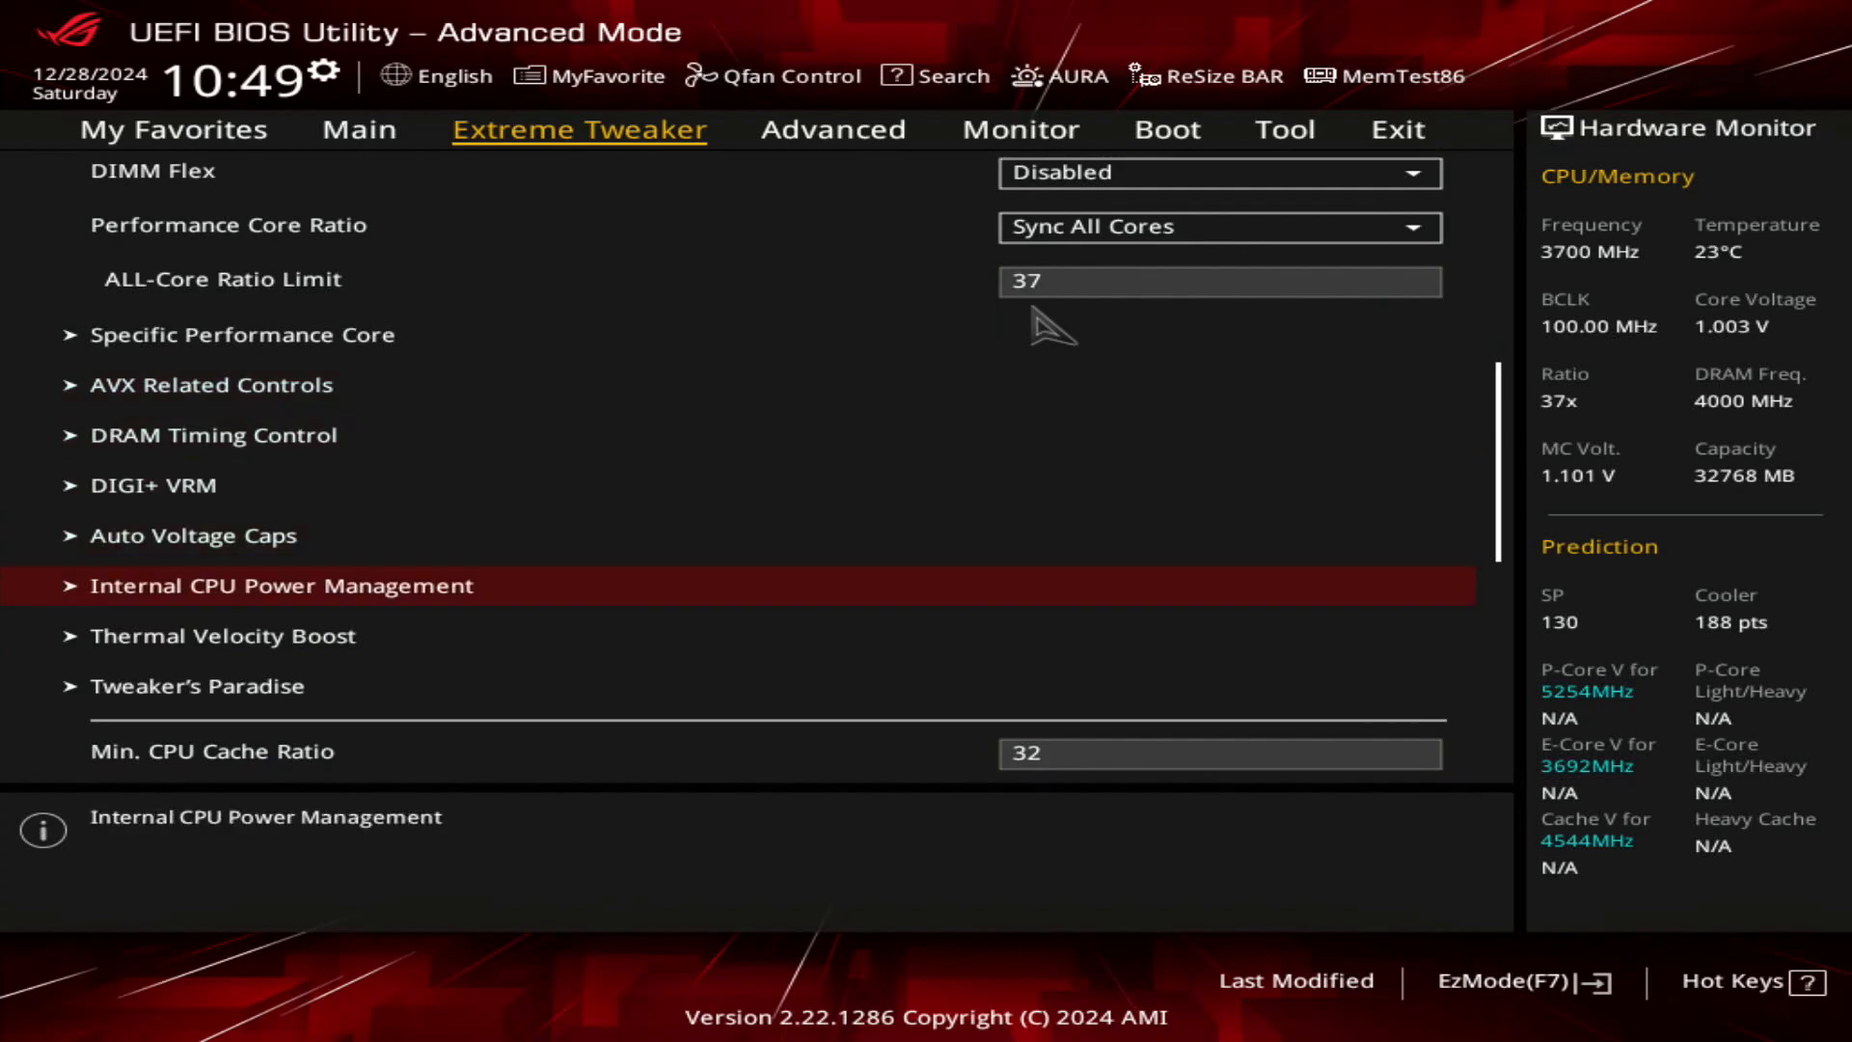
# - Review the Internal CPU Power Management and DIGI+ VRM settings, including Load-line Calibration, without changes
pyautogui.press('Up')
pyautogui.press('Return')
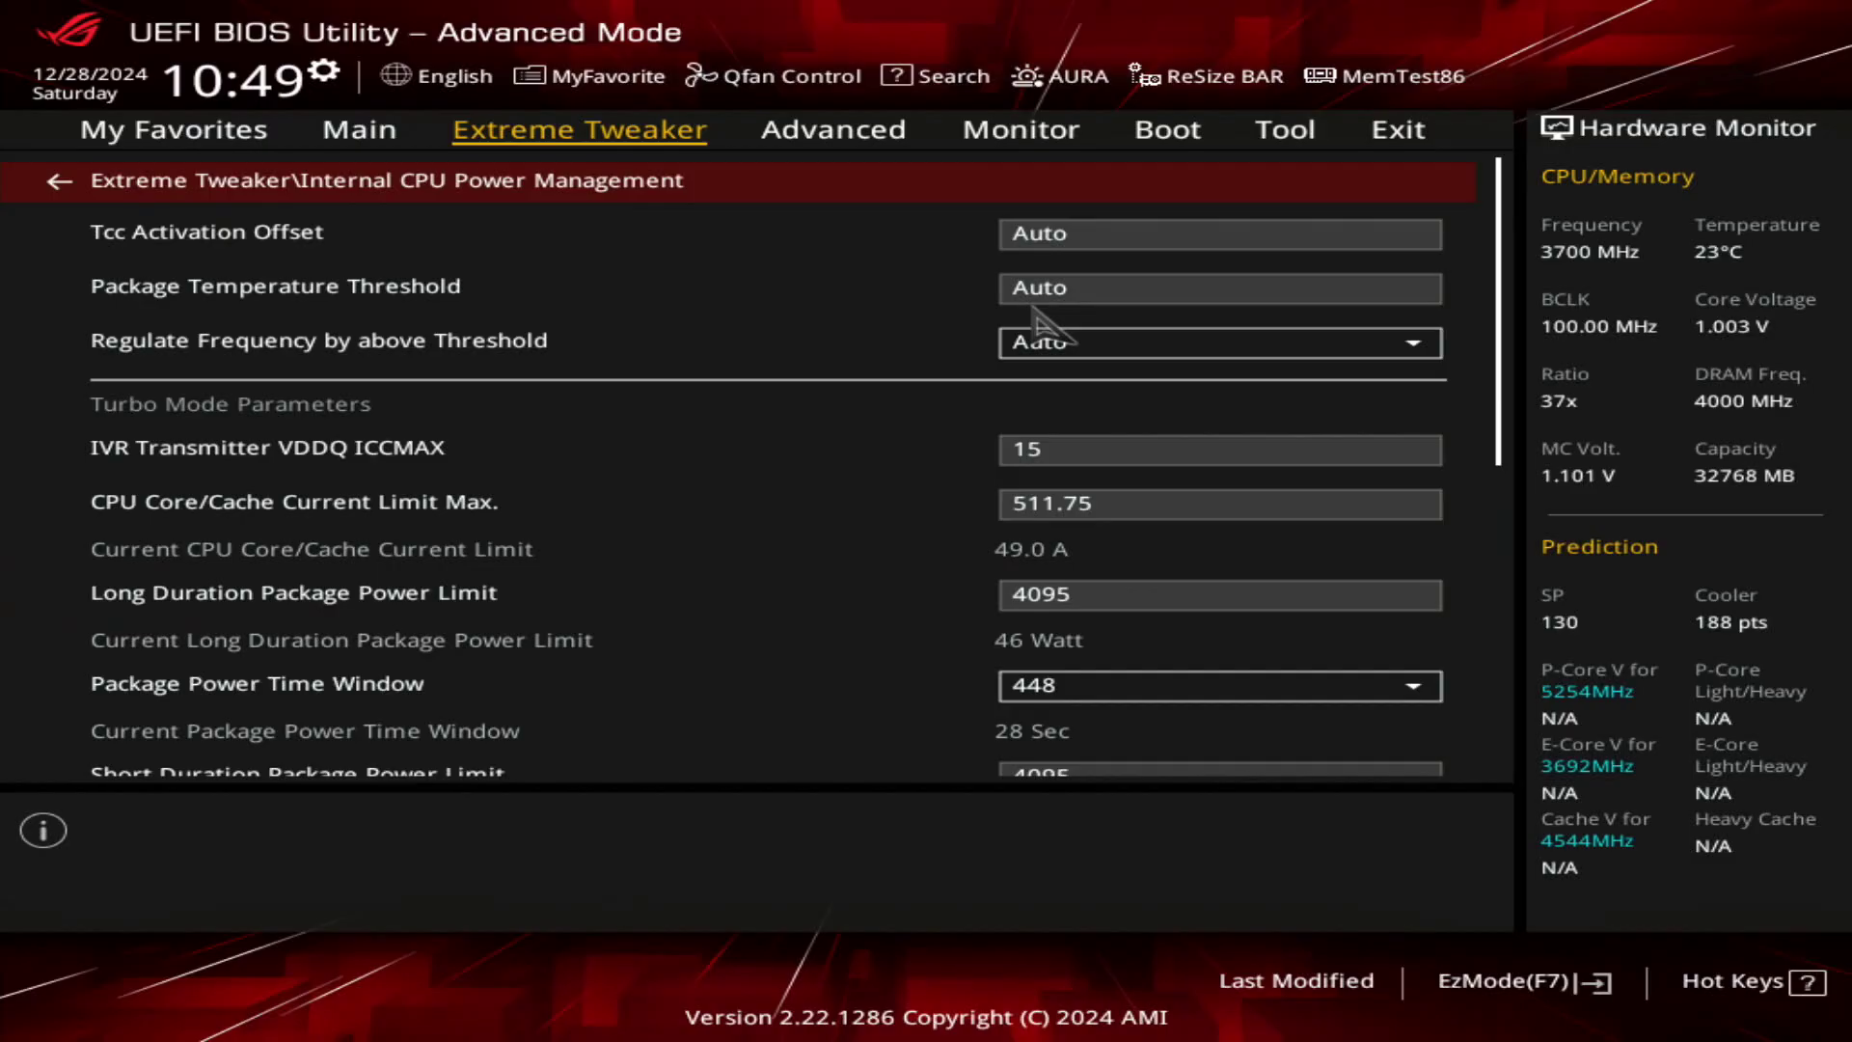
pyautogui.press('Escape')
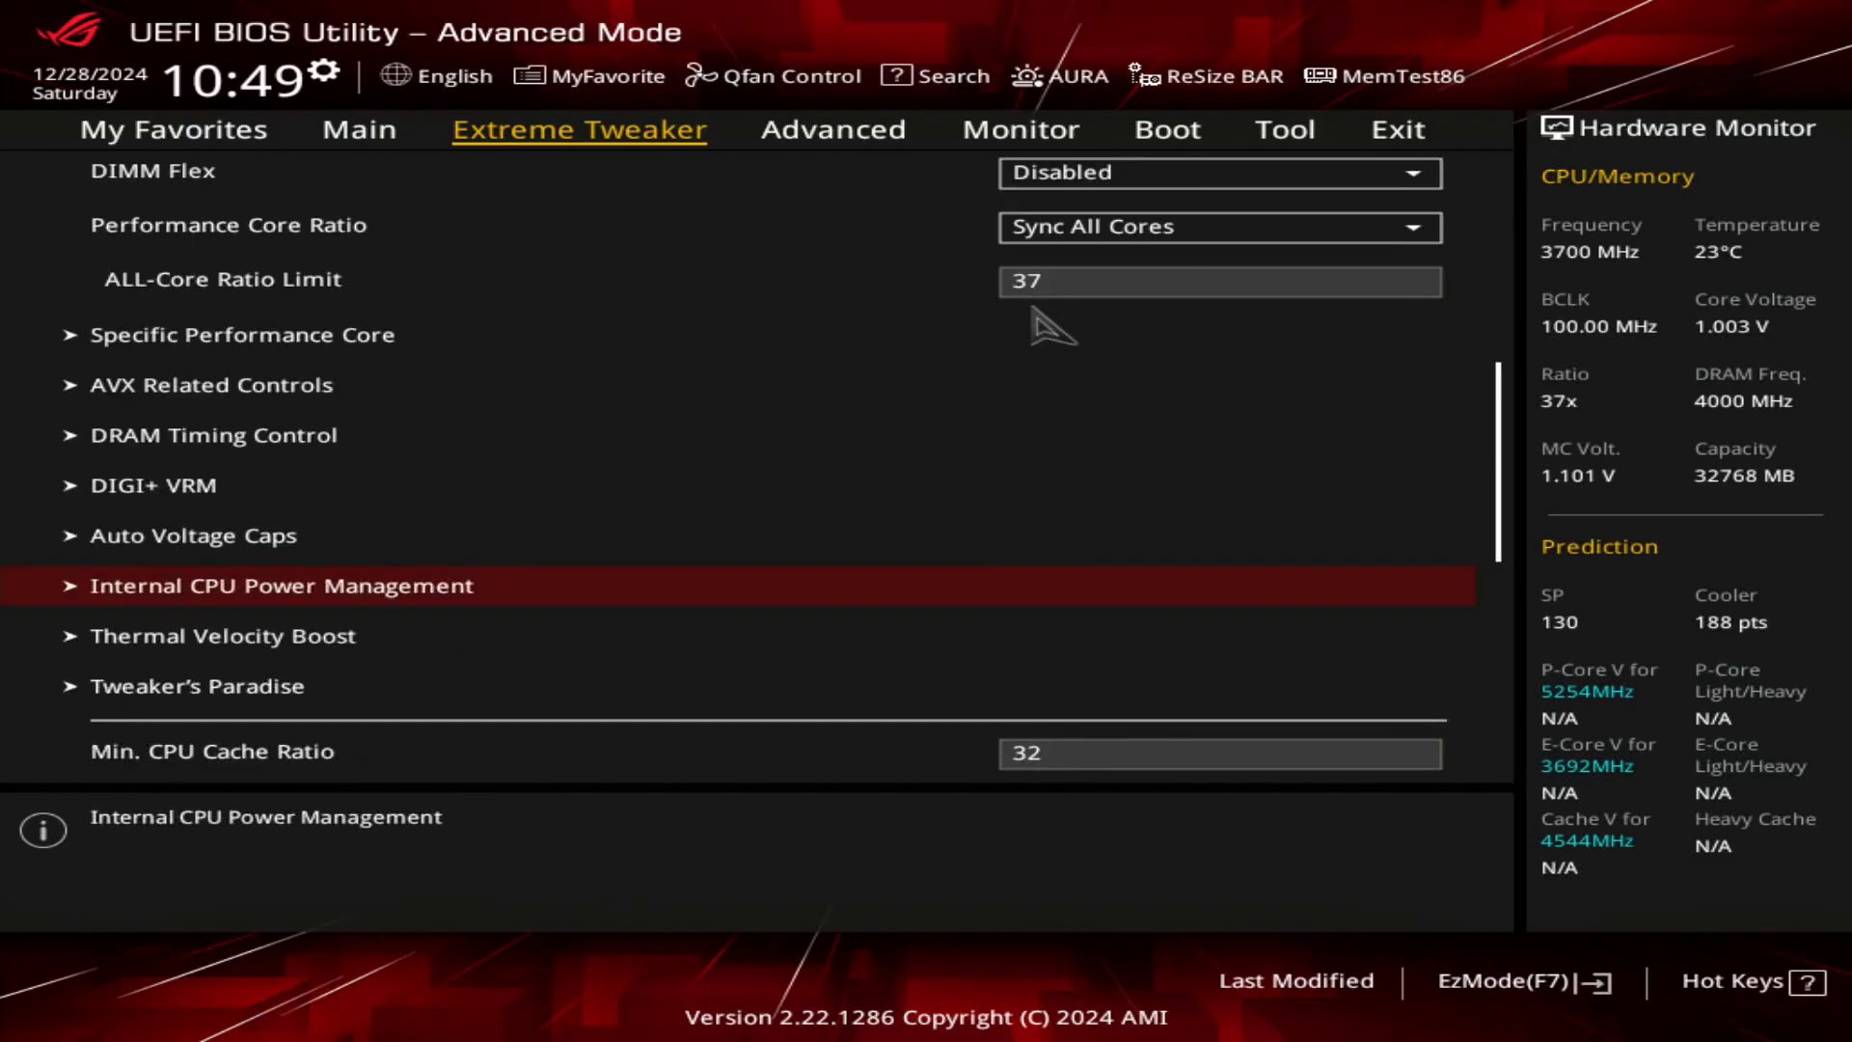
pyautogui.press('Up')
pyautogui.press('Up')
pyautogui.press('Return')
pyautogui.press('Down')
pyautogui.press('Down')
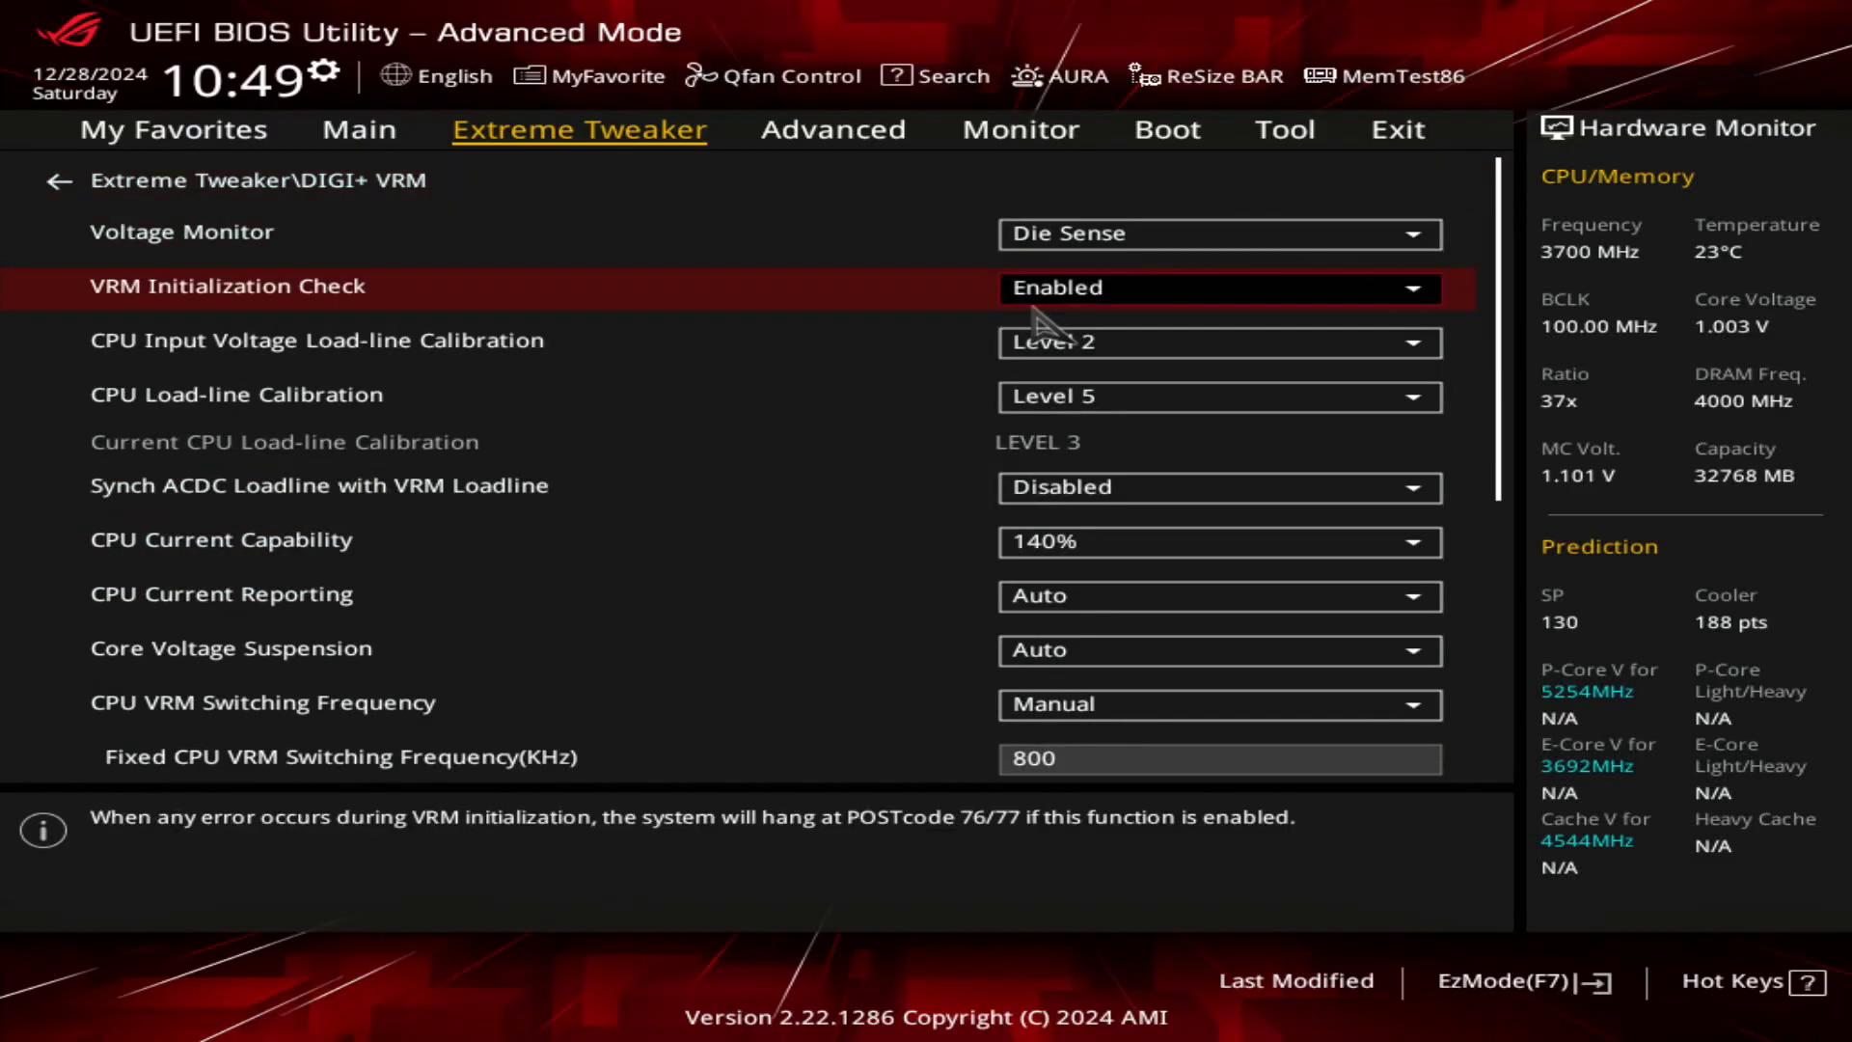
pyautogui.press('Down')
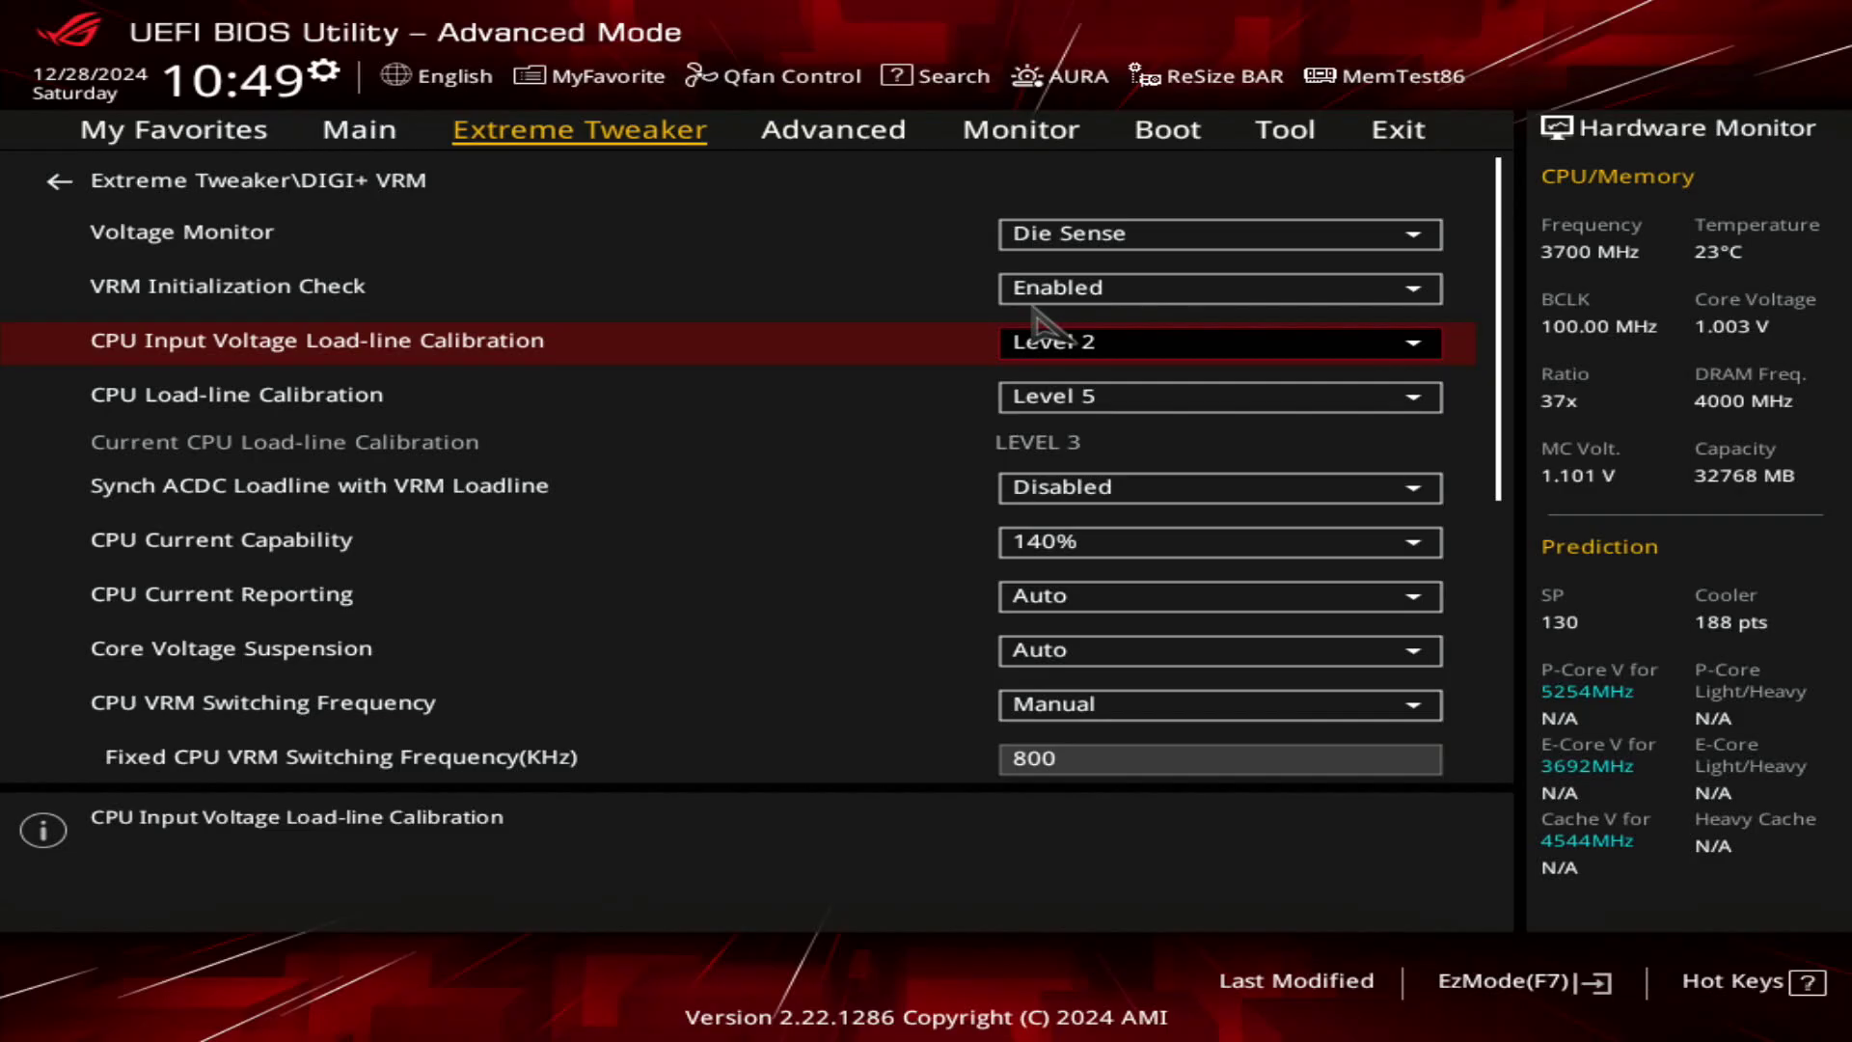
pyautogui.press('Escape')
# - Enter Tweaker's Paradise, showing Runtime BCLK OC Enabled and BCLK Spread Spectrum Disabled
pyautogui.press('Down')
pyautogui.press('Down')
pyautogui.press('Down')
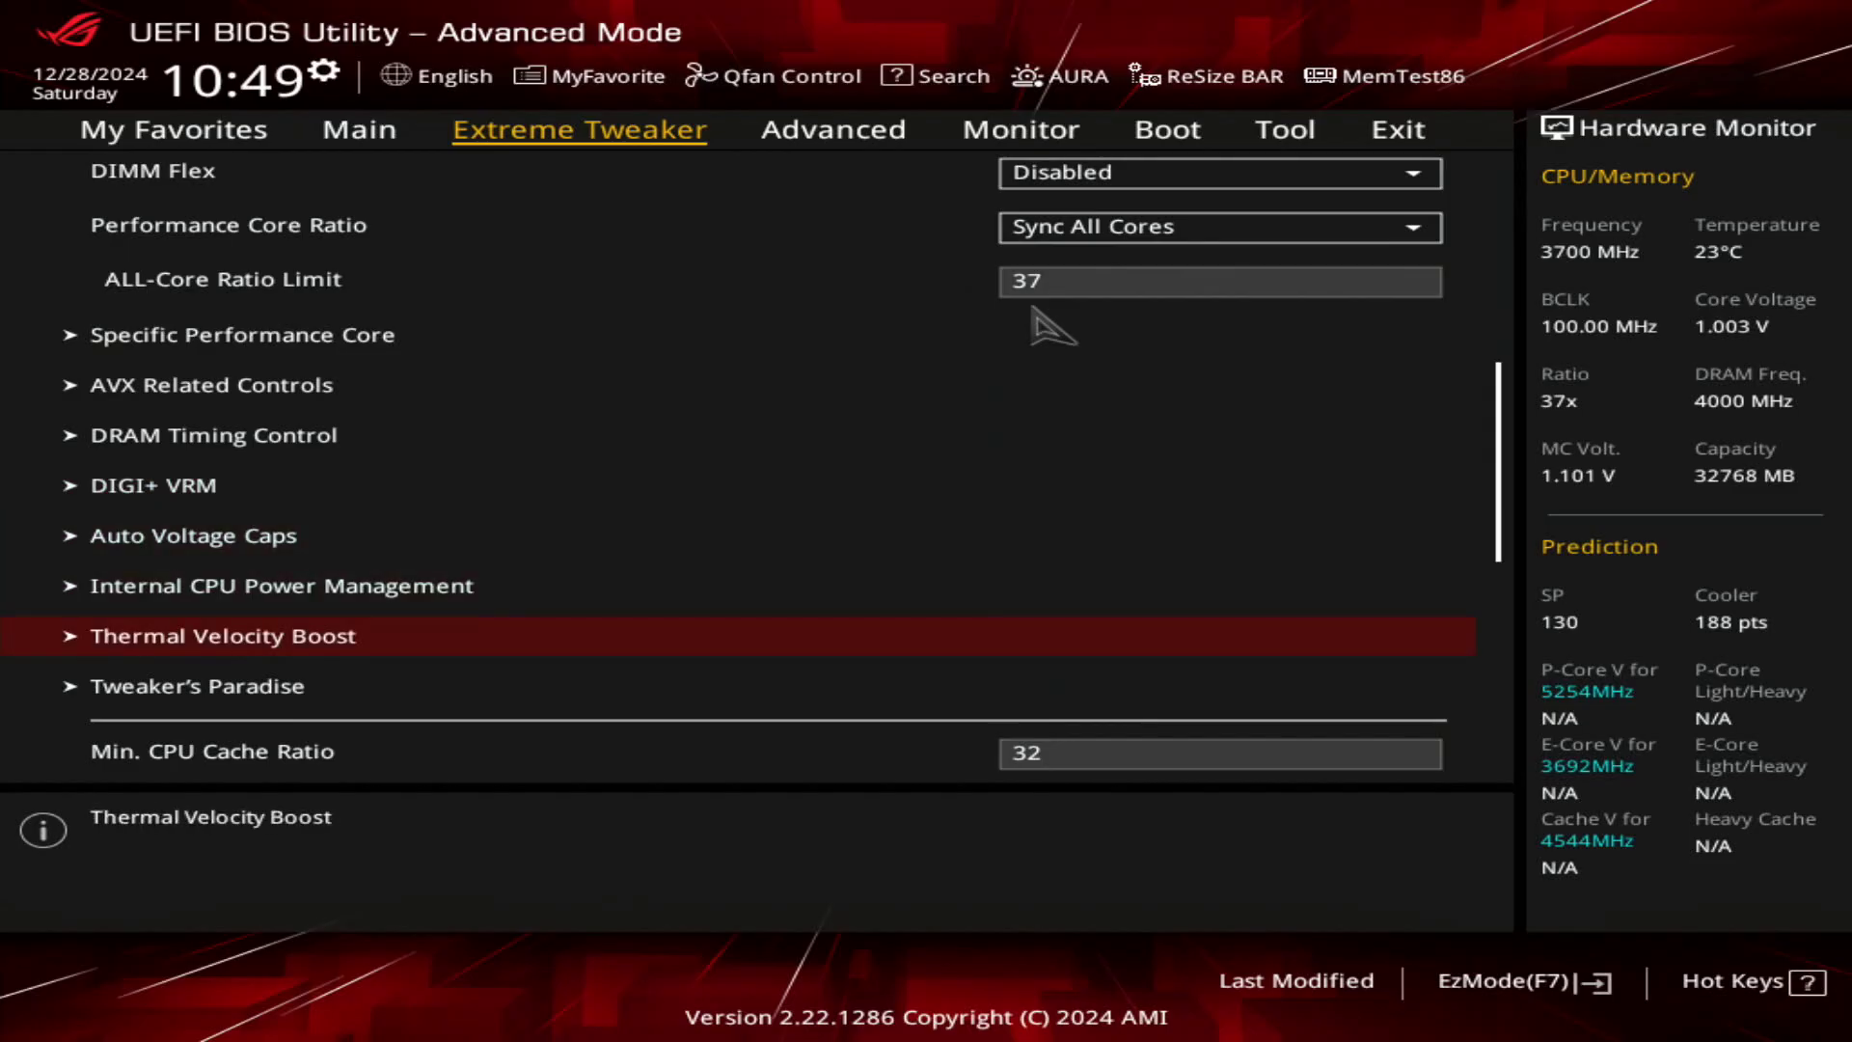
pyautogui.press('Down')
pyautogui.press('Return')
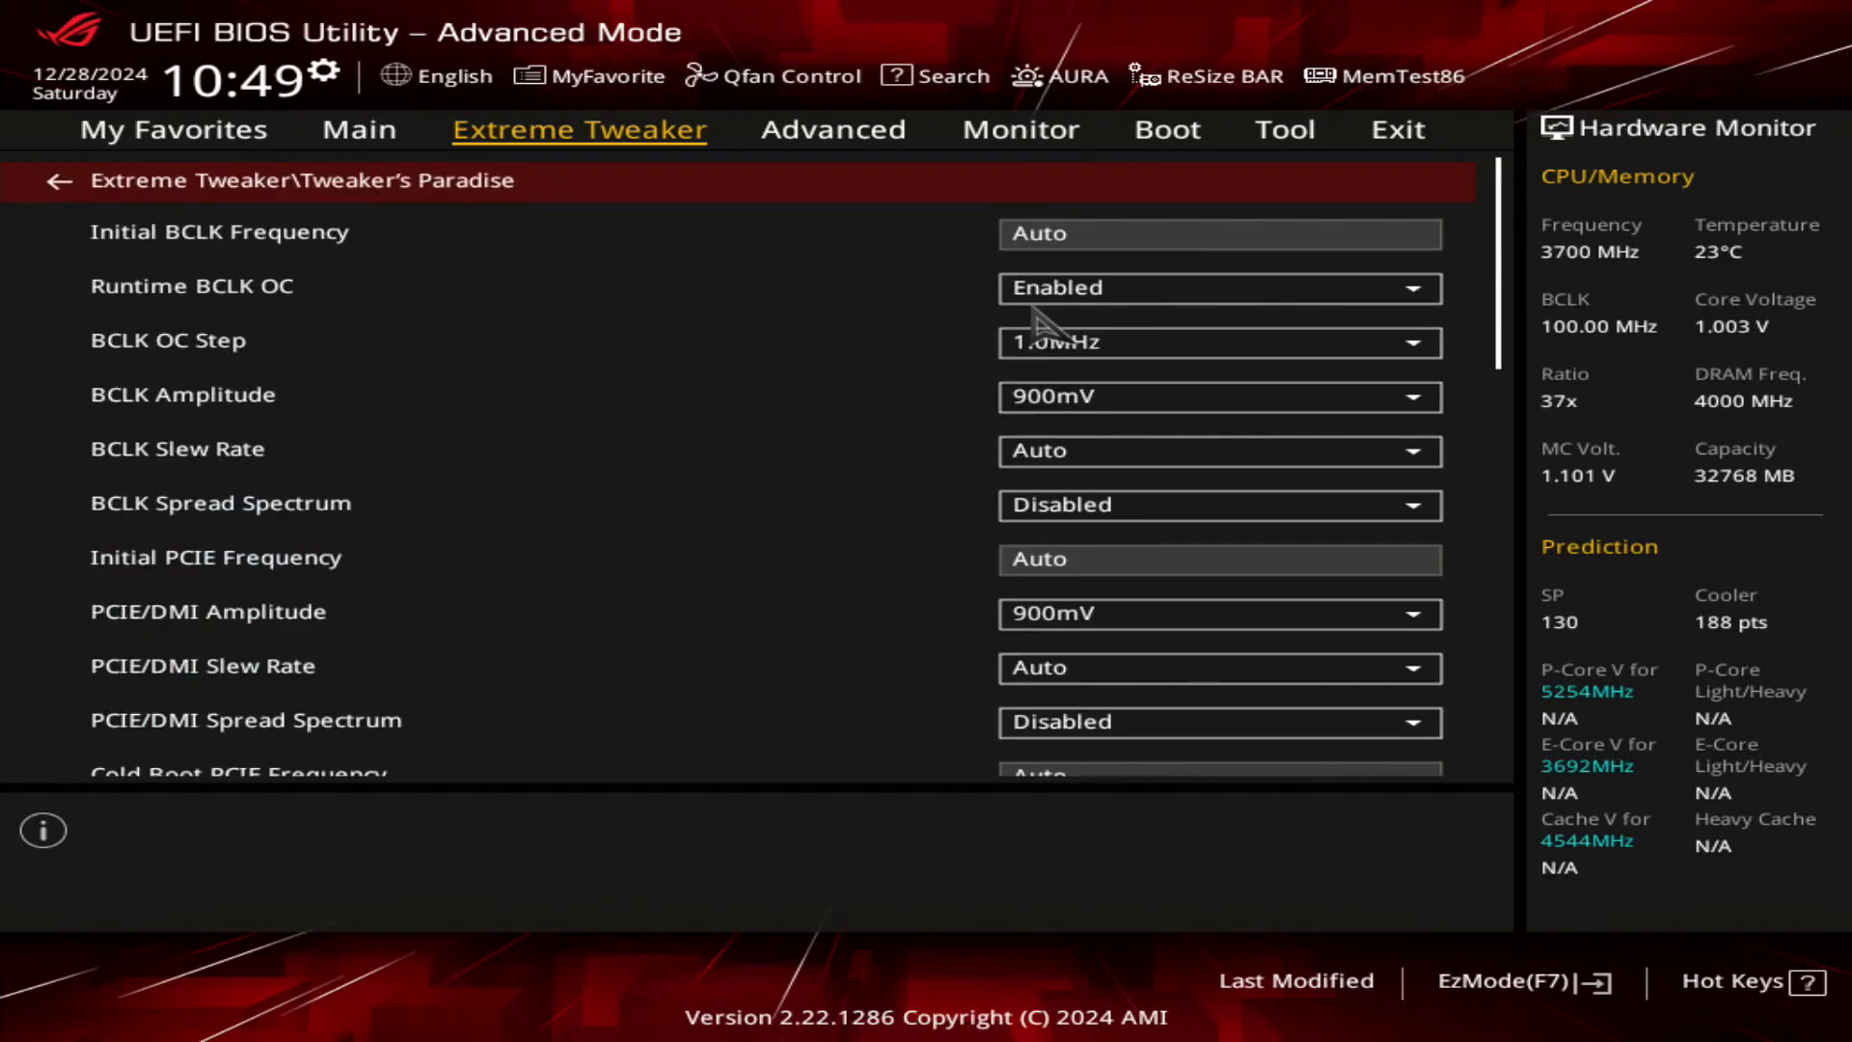
# - Keep FLL OC mode set to BCLK OC in Tweaker's Paradise
pyautogui.press('Down')
pyautogui.press('Down')
pyautogui.press('Down')
pyautogui.press('Down')
pyautogui.press('Down')
pyautogui.press('Down')
pyautogui.press('Down')
pyautogui.press('Down')
pyautogui.press('Down')
pyautogui.press('Down')
pyautogui.press('Down')
pyautogui.press('Down')
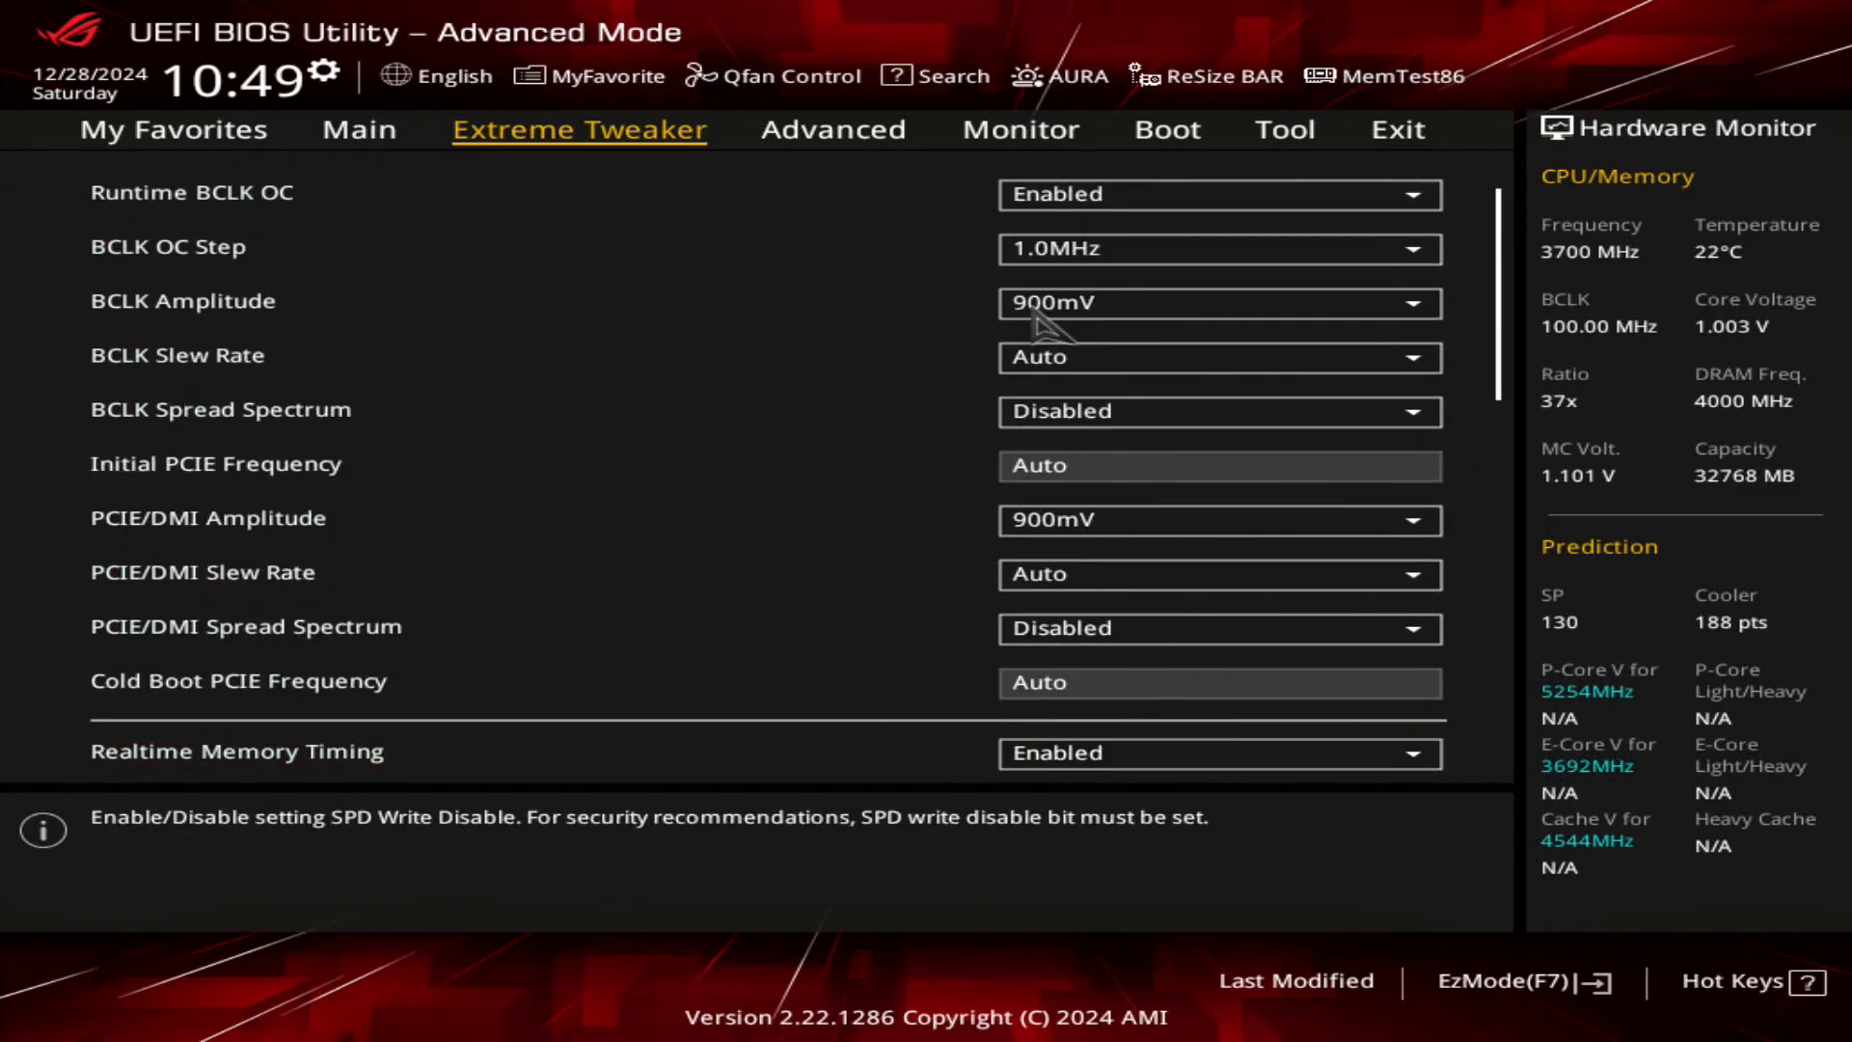
pyautogui.press('Down')
pyautogui.press('Down')
pyautogui.press('Down')
pyautogui.press('Down')
pyautogui.press('Down')
pyautogui.press('Down')
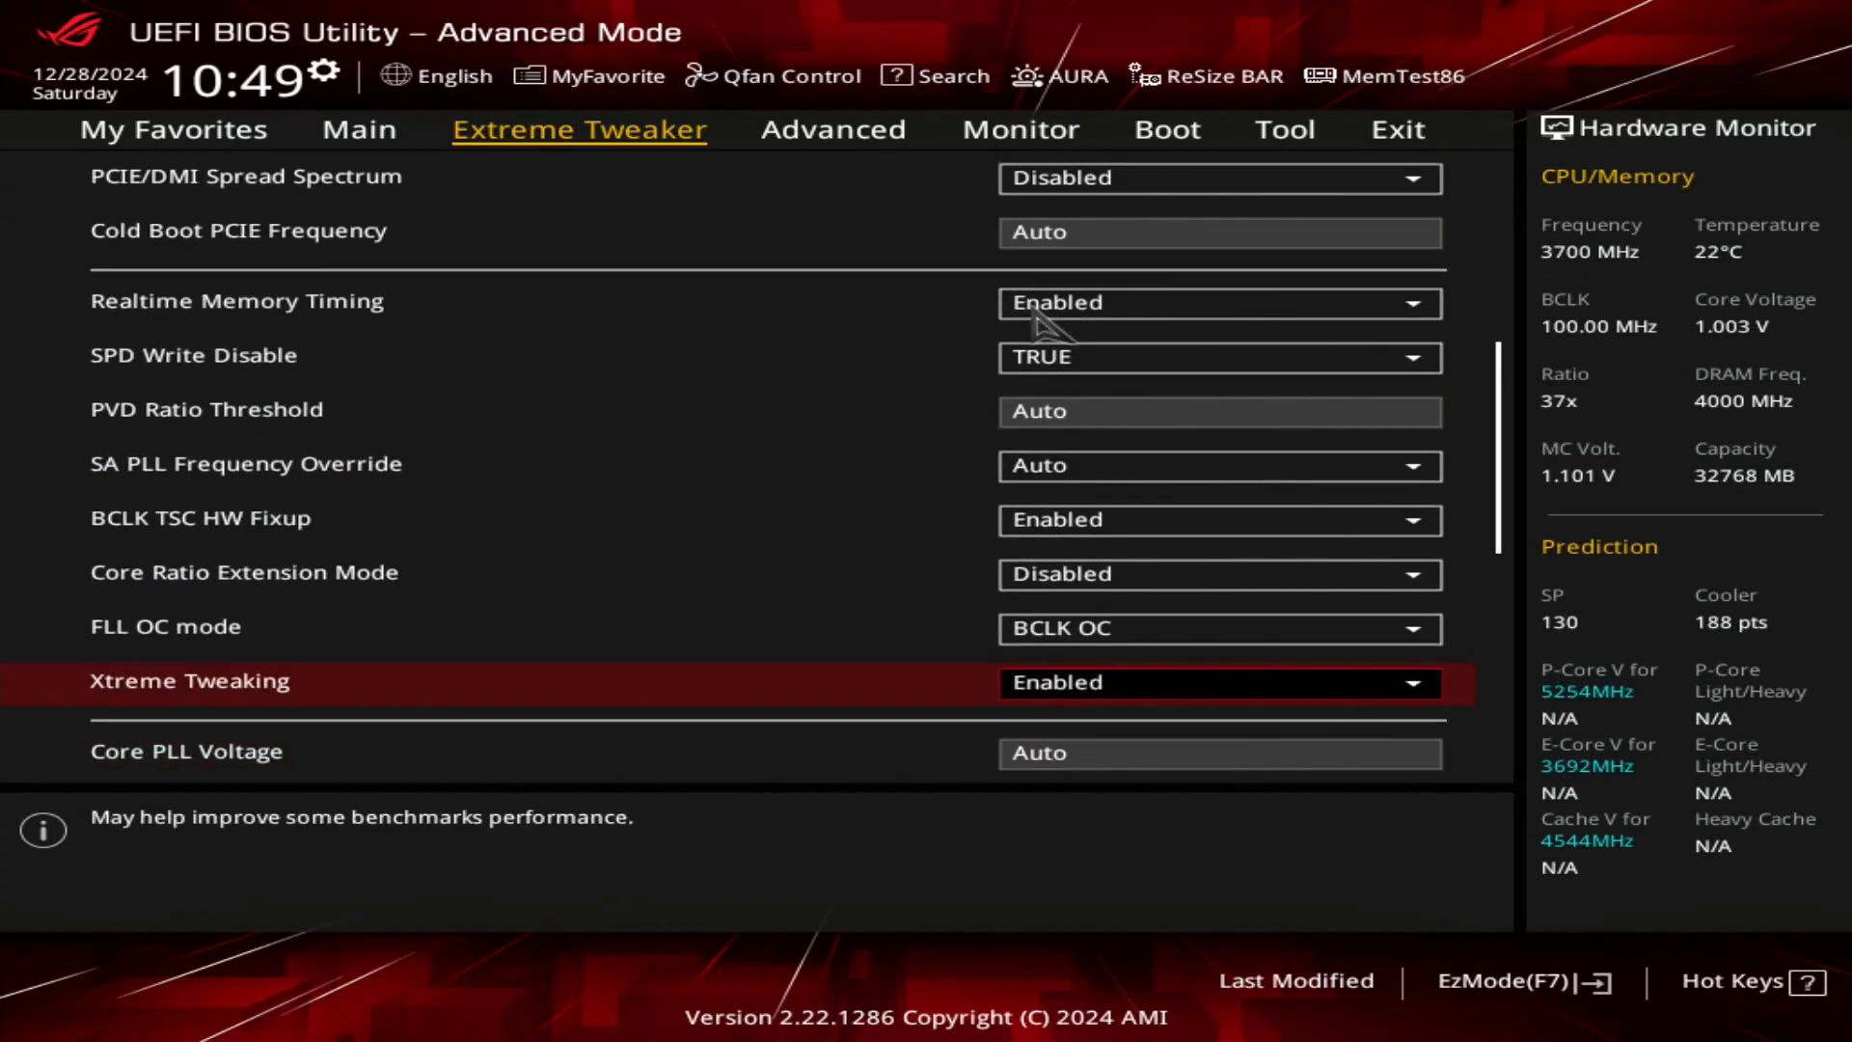
pyautogui.press('Up')
pyautogui.press('Return')
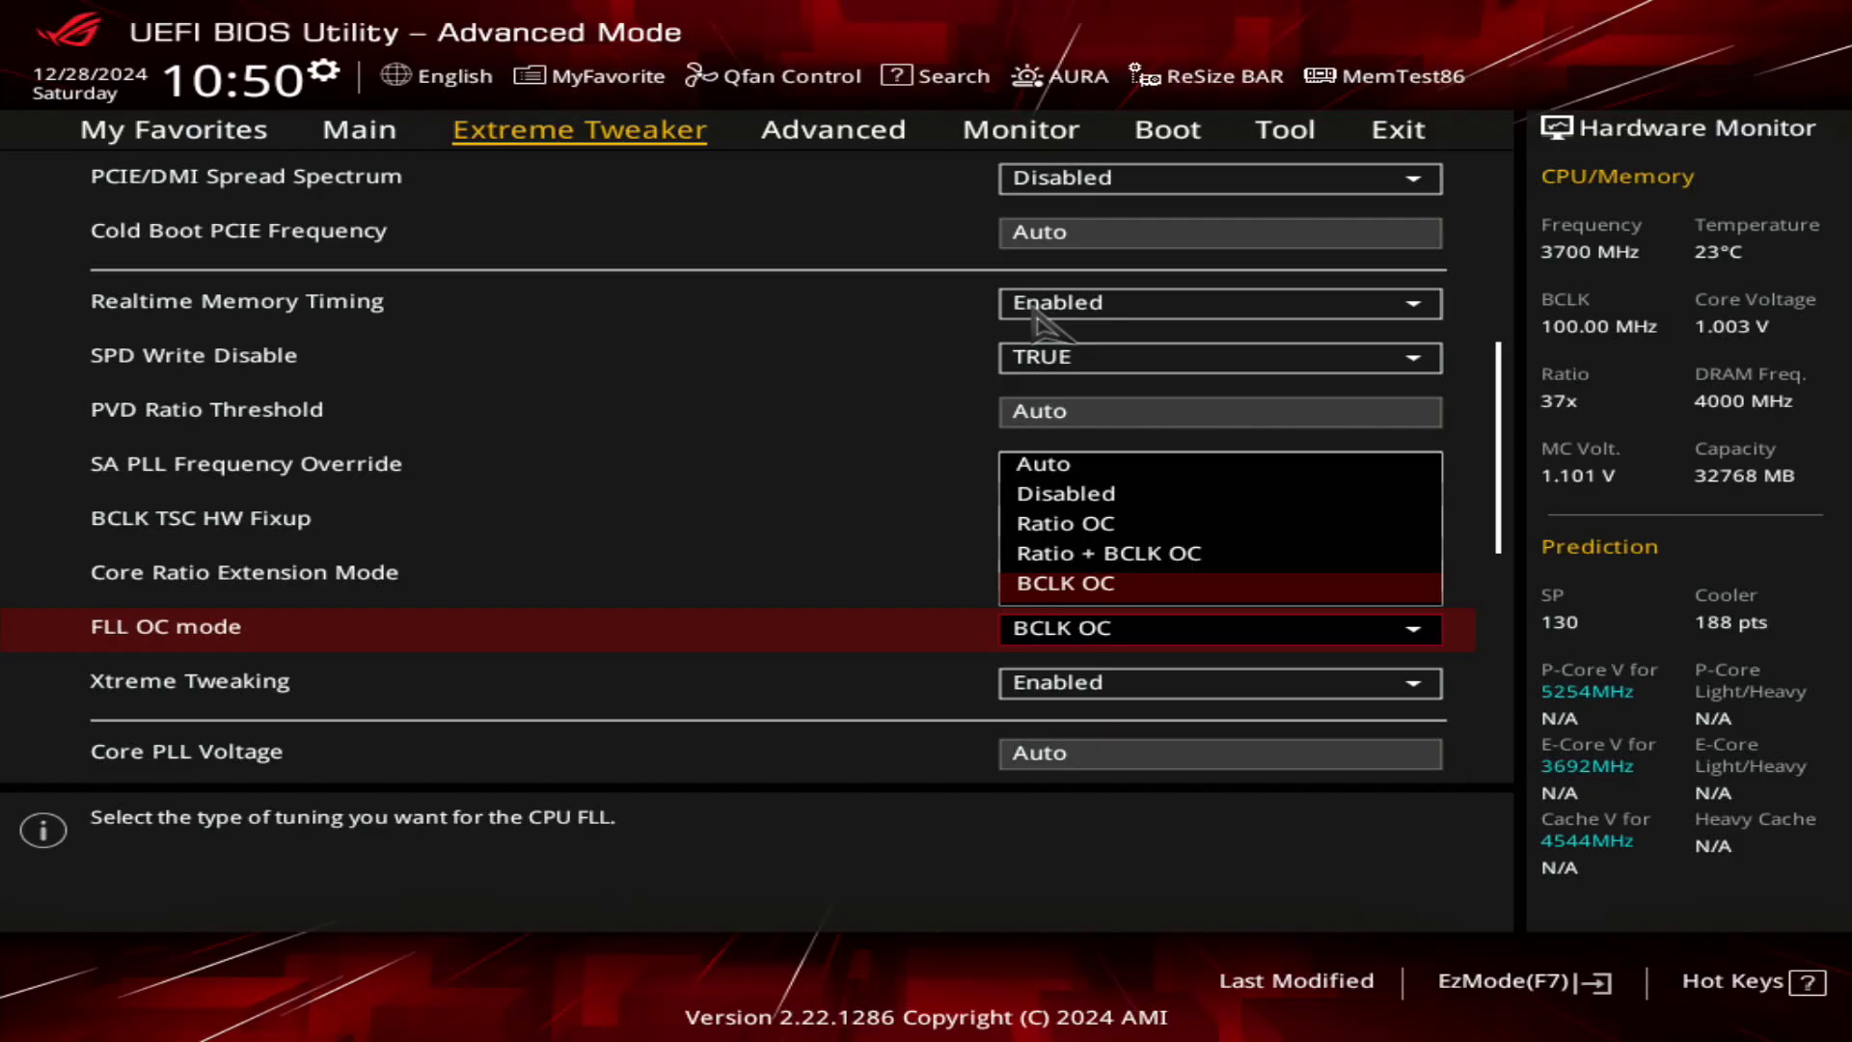
pyautogui.press('Escape')
pyautogui.press('Escape')
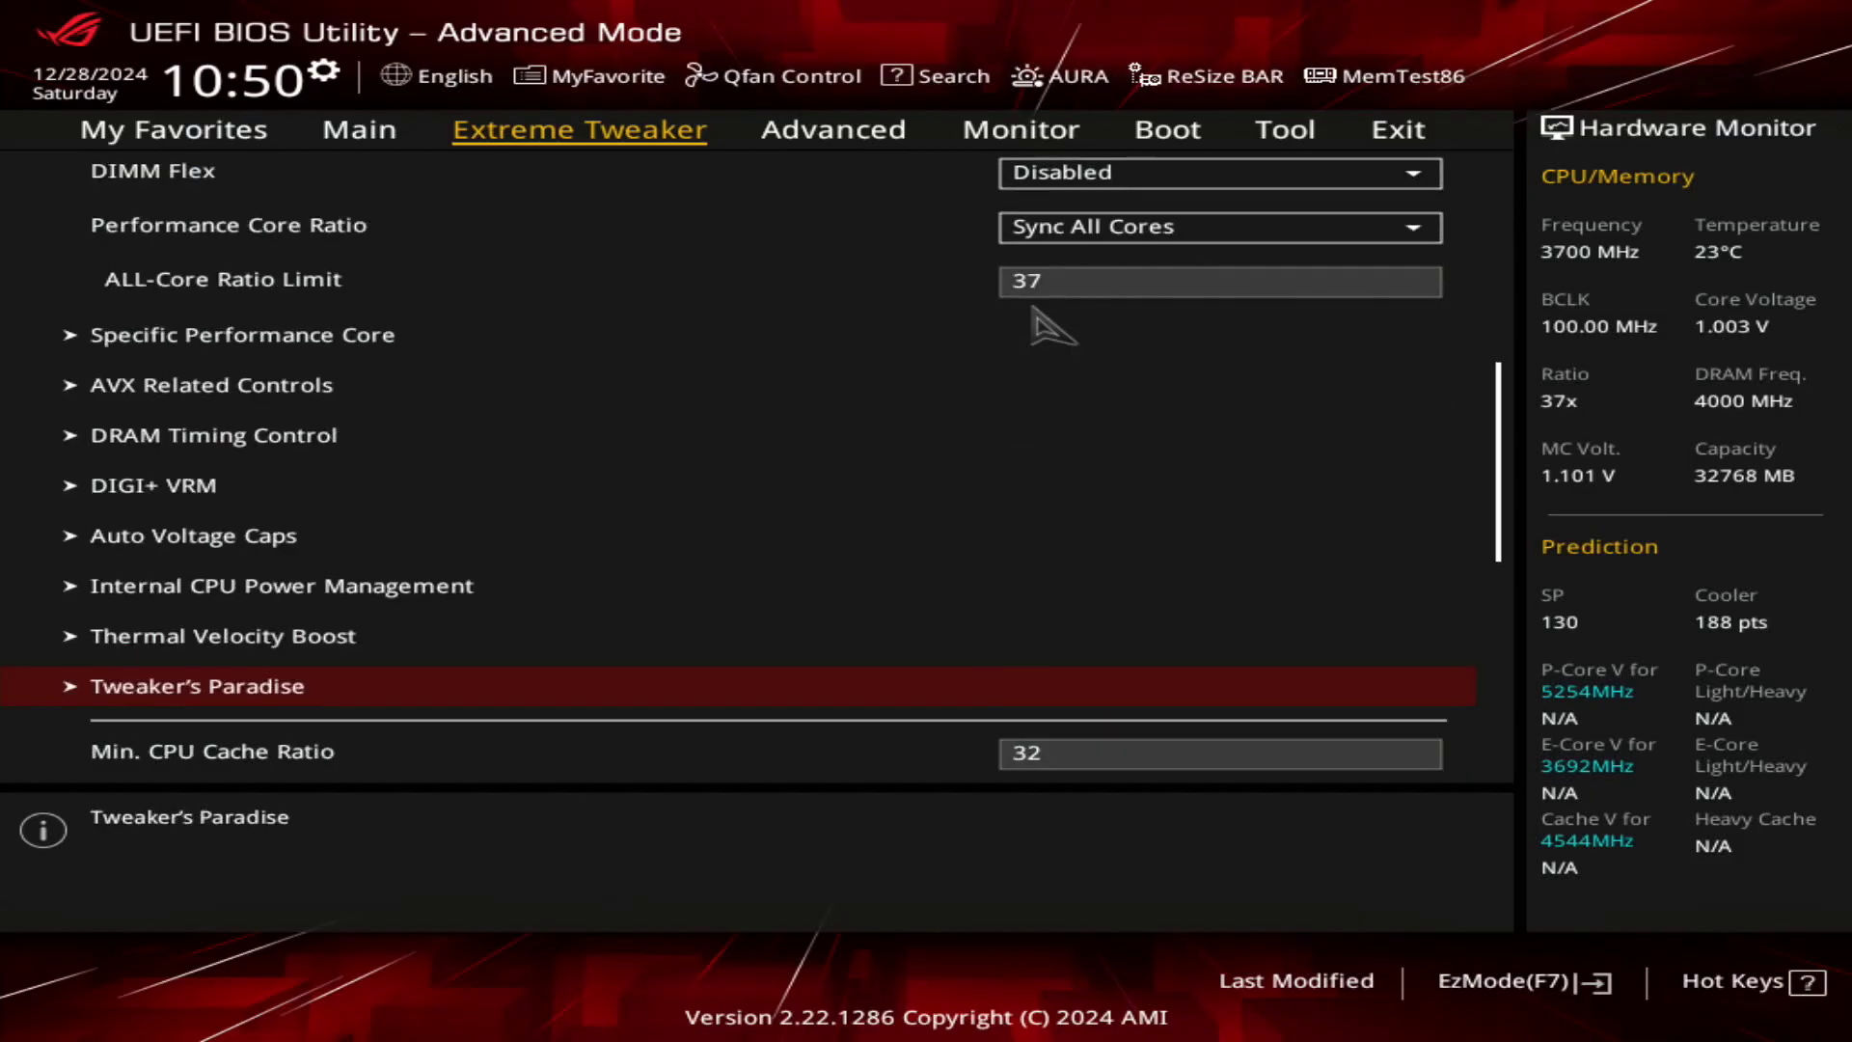
# - Review the Tweaker's Paradise BCLK options: Initial BCLK Frequency, Runtime BCLK OC and BCLK OC Step
pyautogui.press('Return')
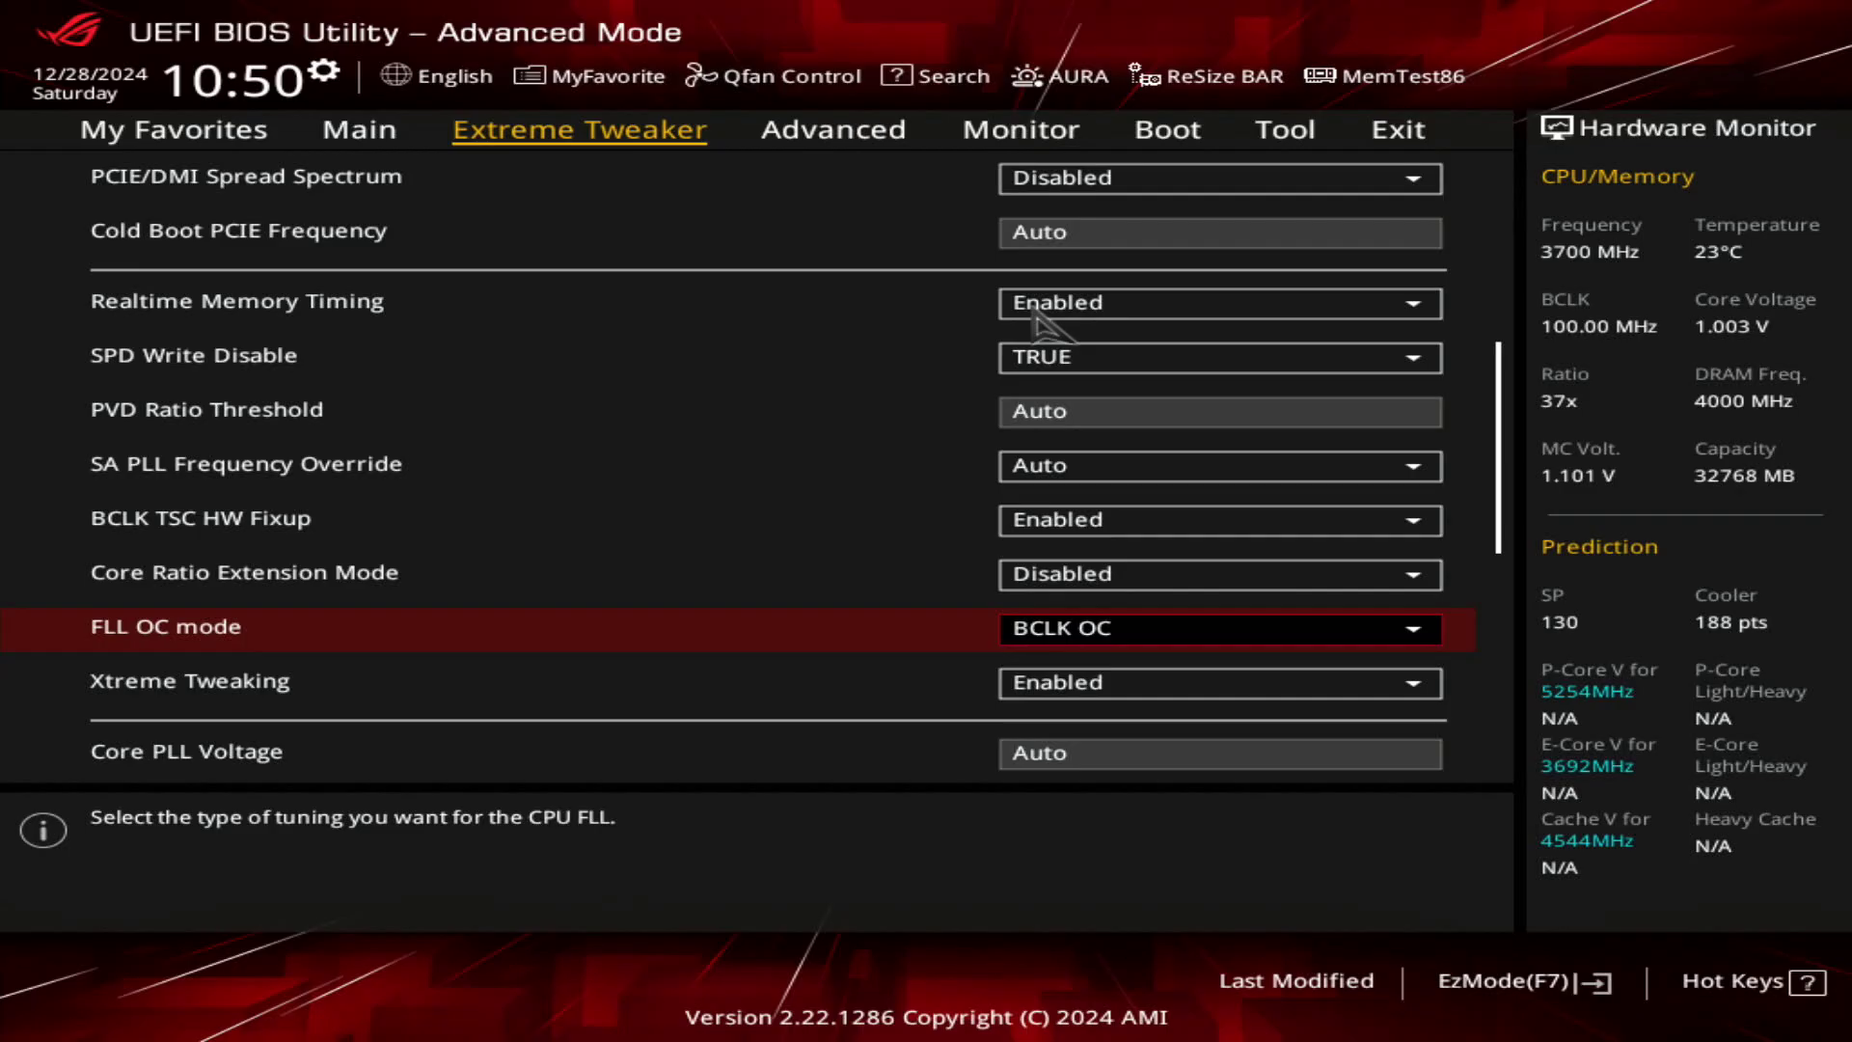
pyautogui.press('Down')
pyautogui.press('Down')
pyautogui.press('Down')
pyautogui.press('Down')
pyautogui.press('Down')
pyautogui.press('Down')
pyautogui.press('Down')
pyautogui.press('Down')
pyautogui.press('Down')
pyautogui.press('Down')
pyautogui.press('Down')
pyautogui.press('Down')
pyautogui.press('Down')
pyautogui.press('Down')
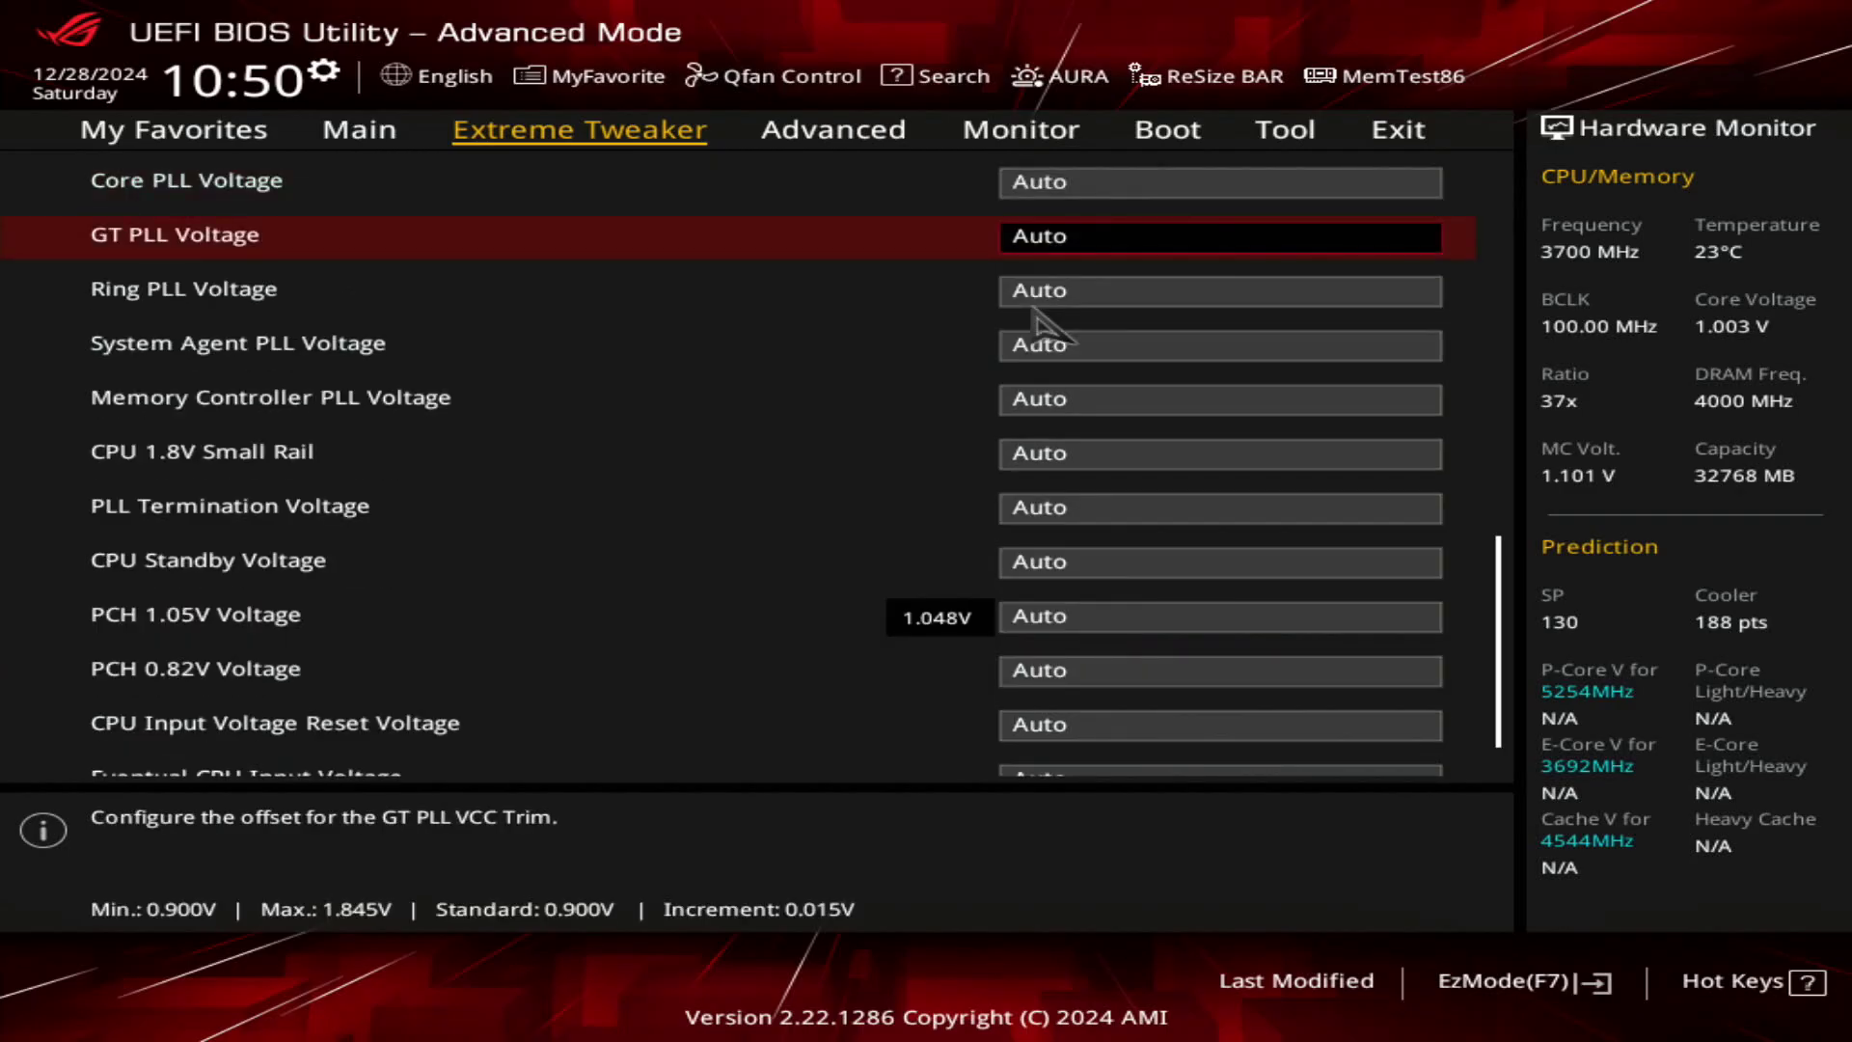
pyautogui.press('pageup')
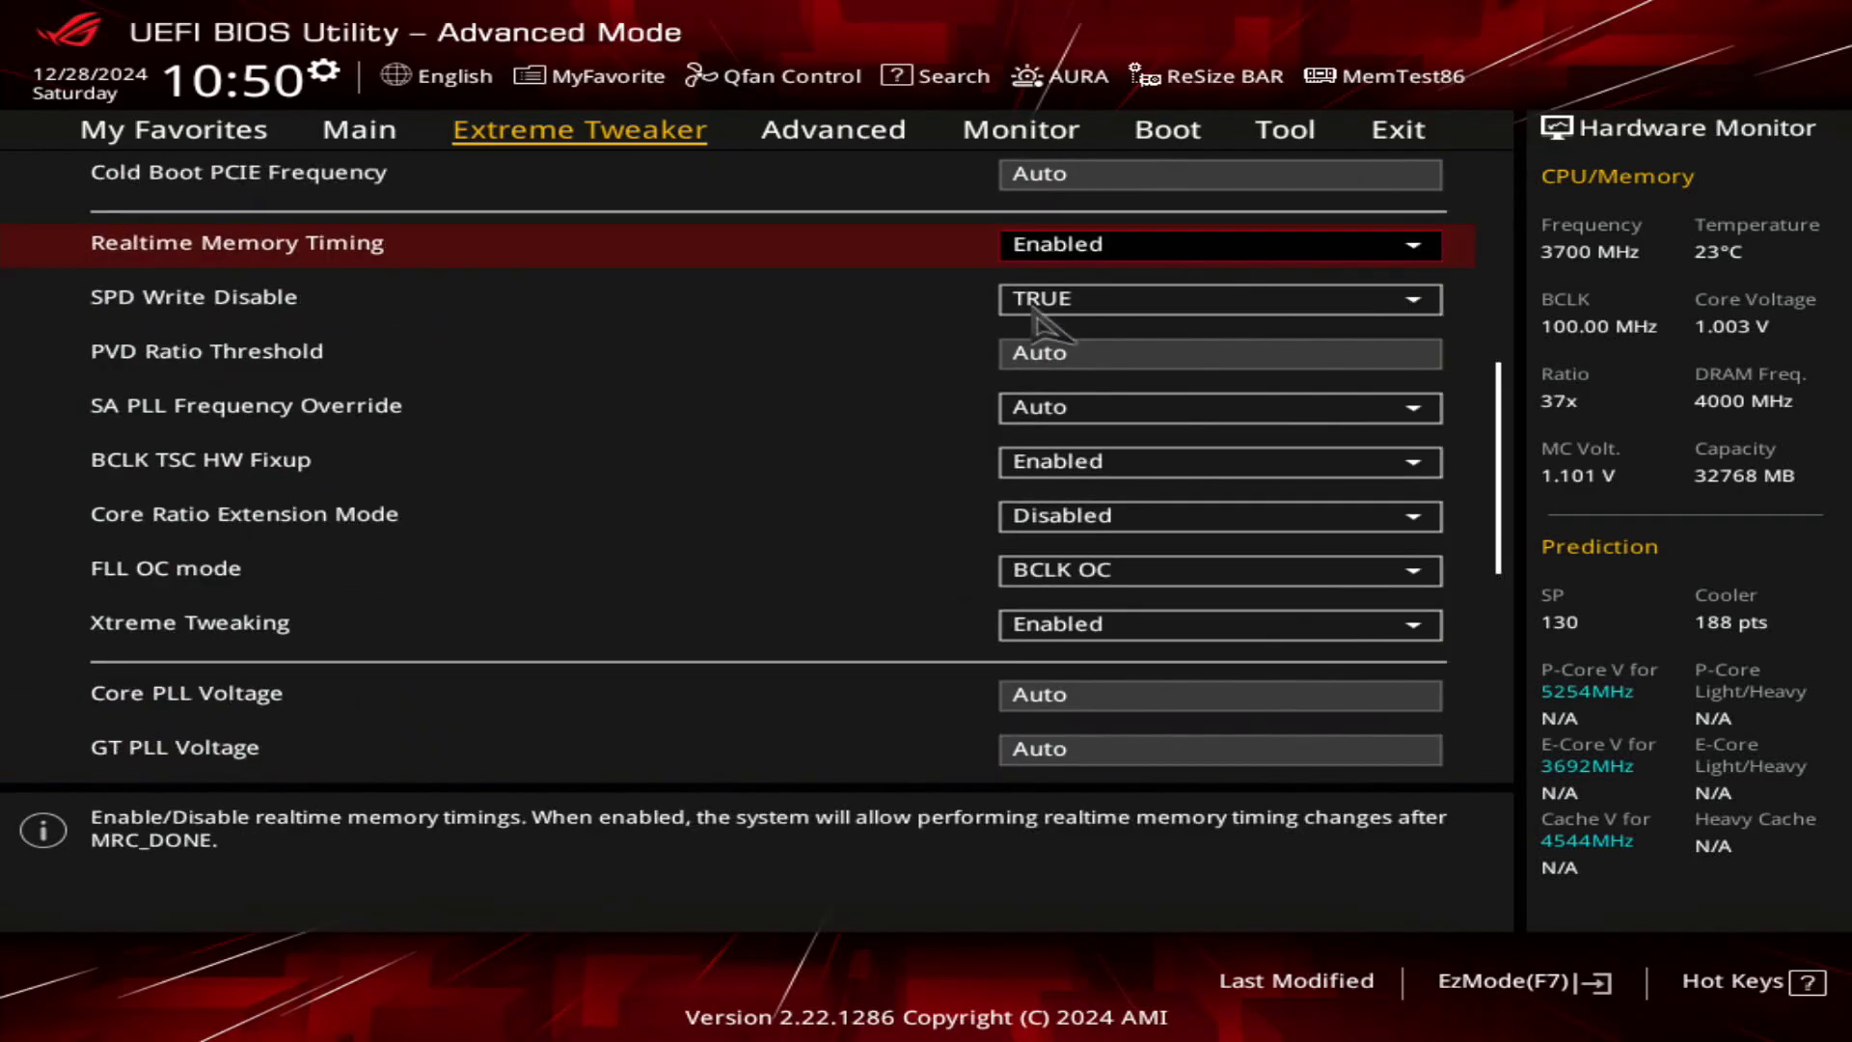
pyautogui.press('pageup')
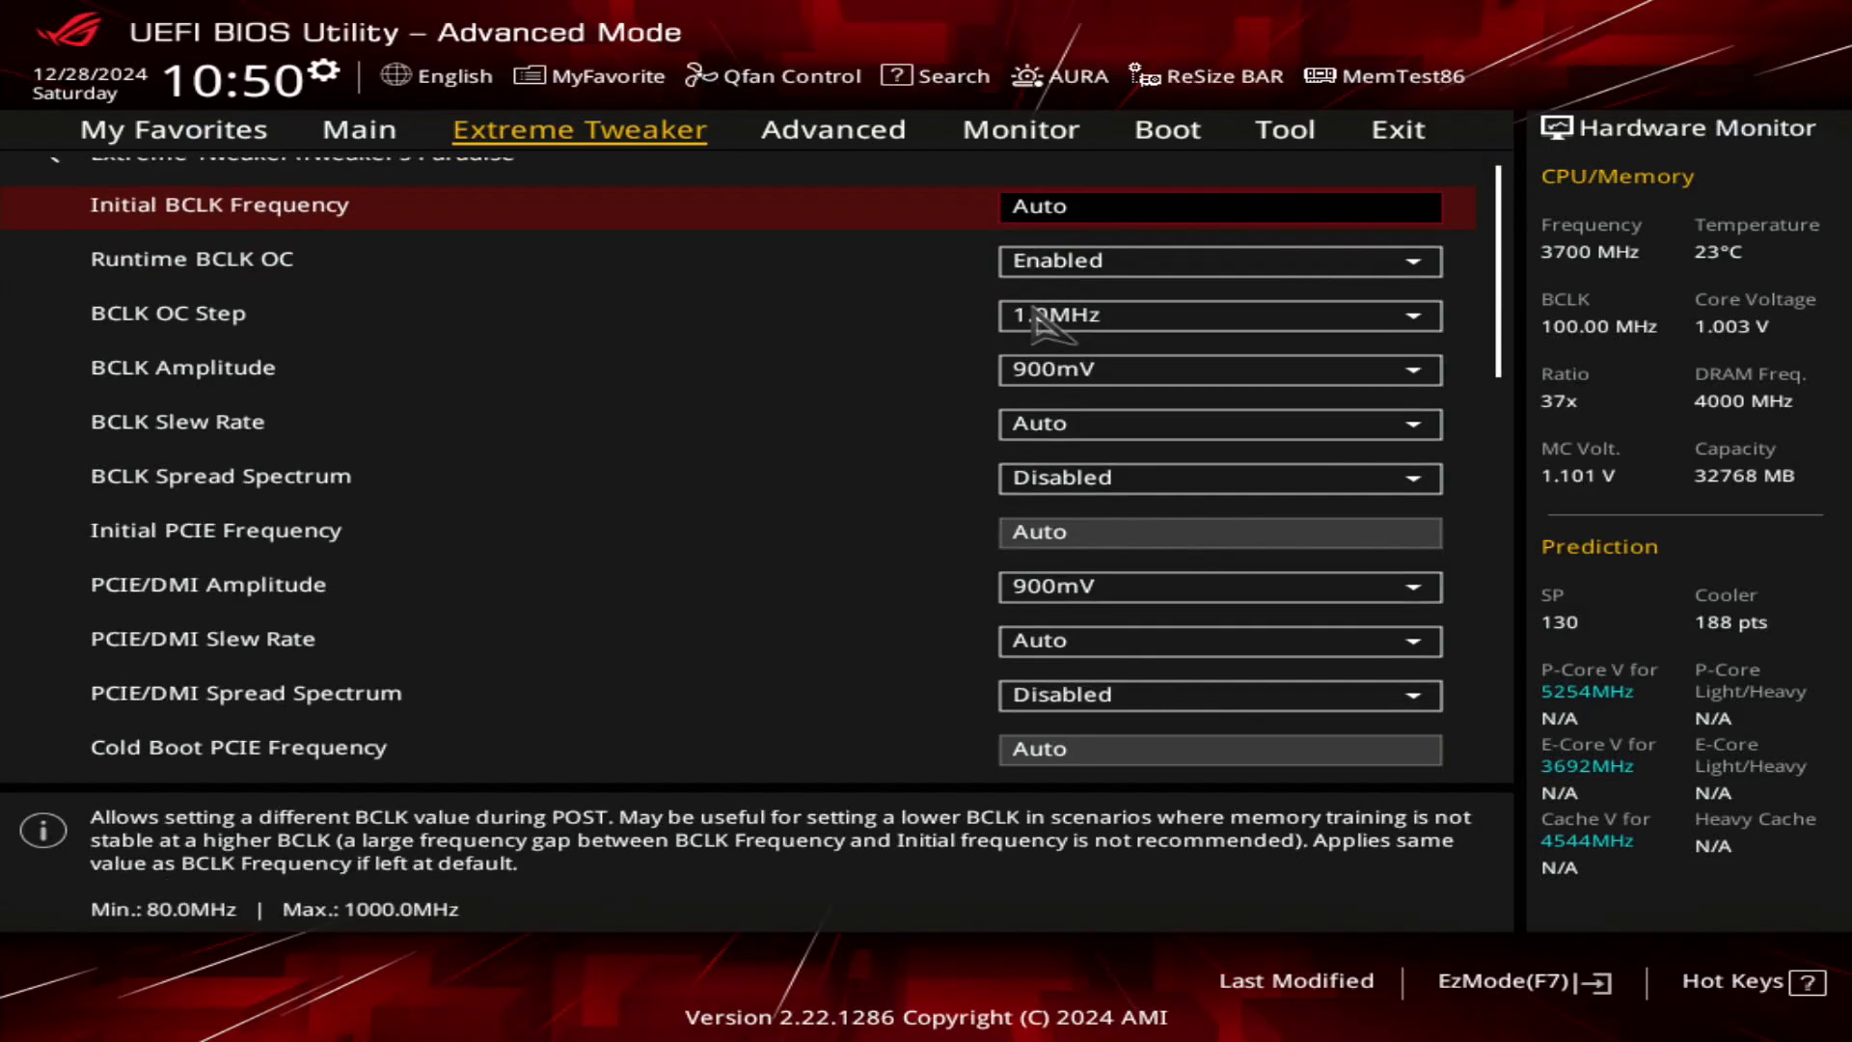
pyautogui.press('pageup')
pyautogui.press('Down')
pyautogui.press('Down')
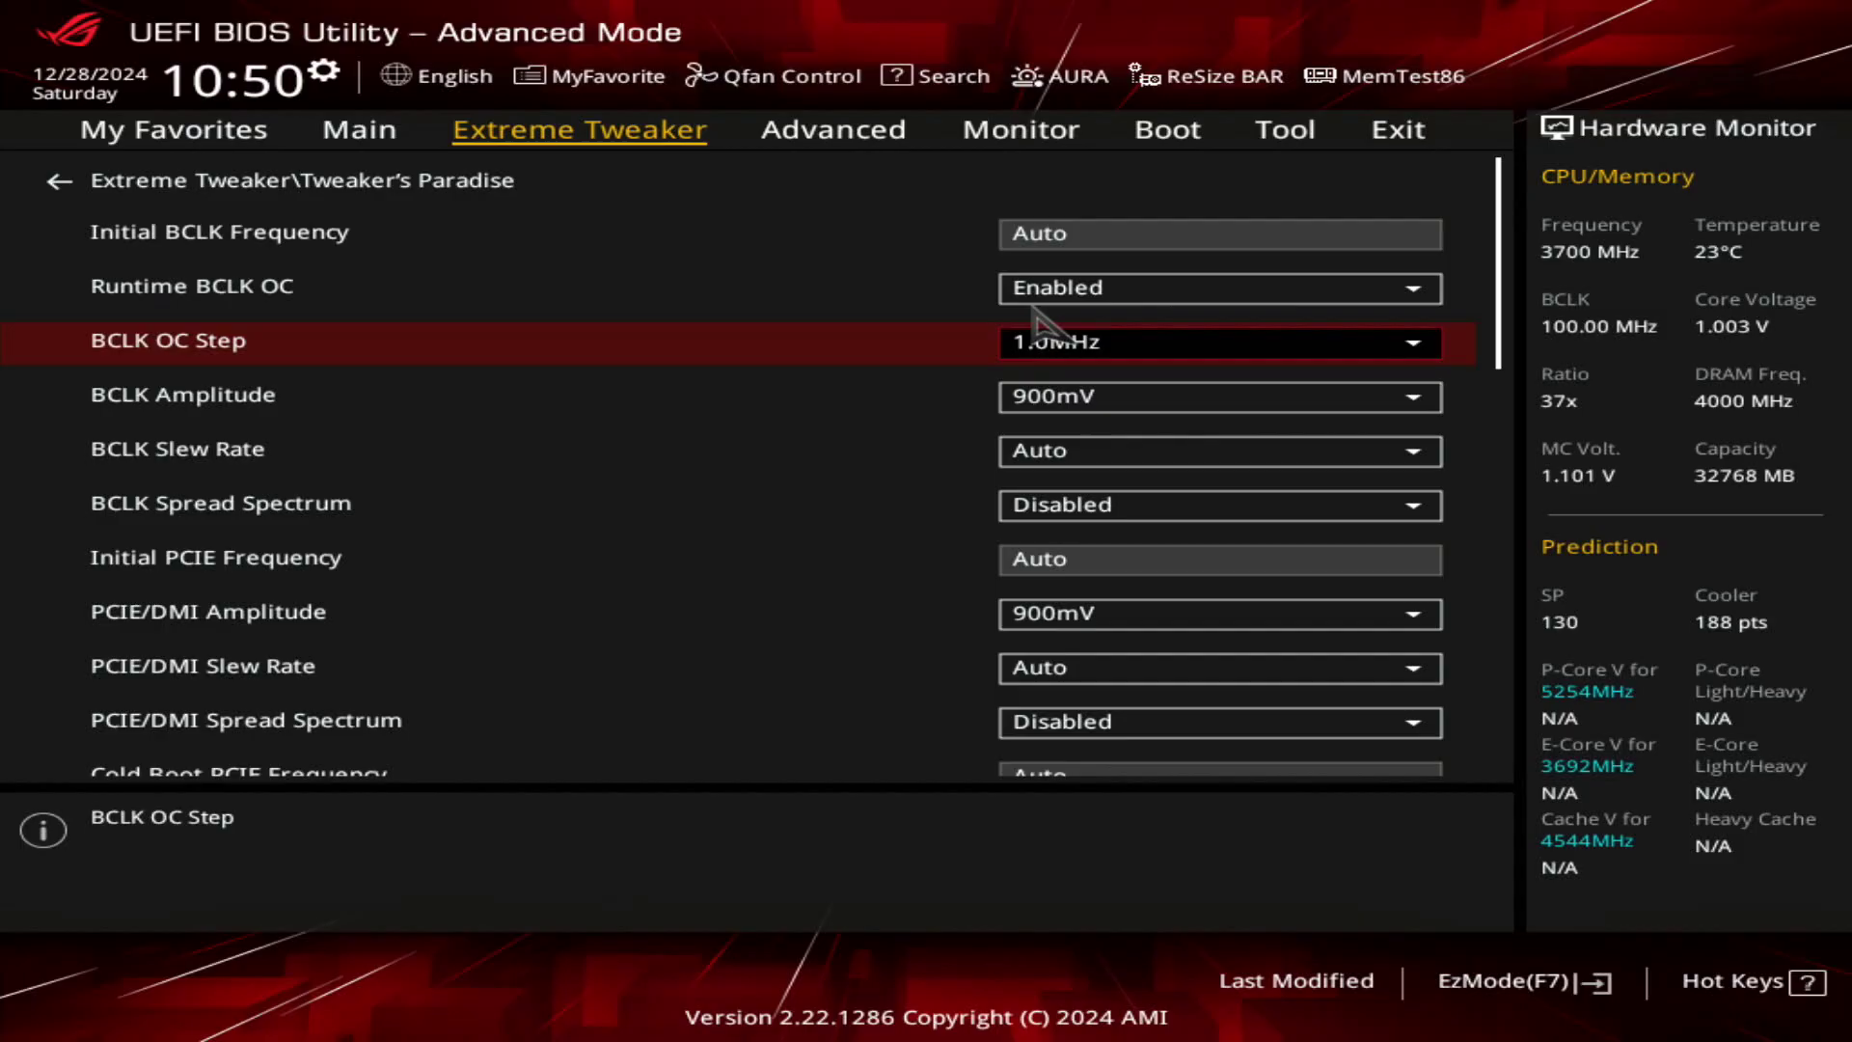
pyautogui.press('Up')
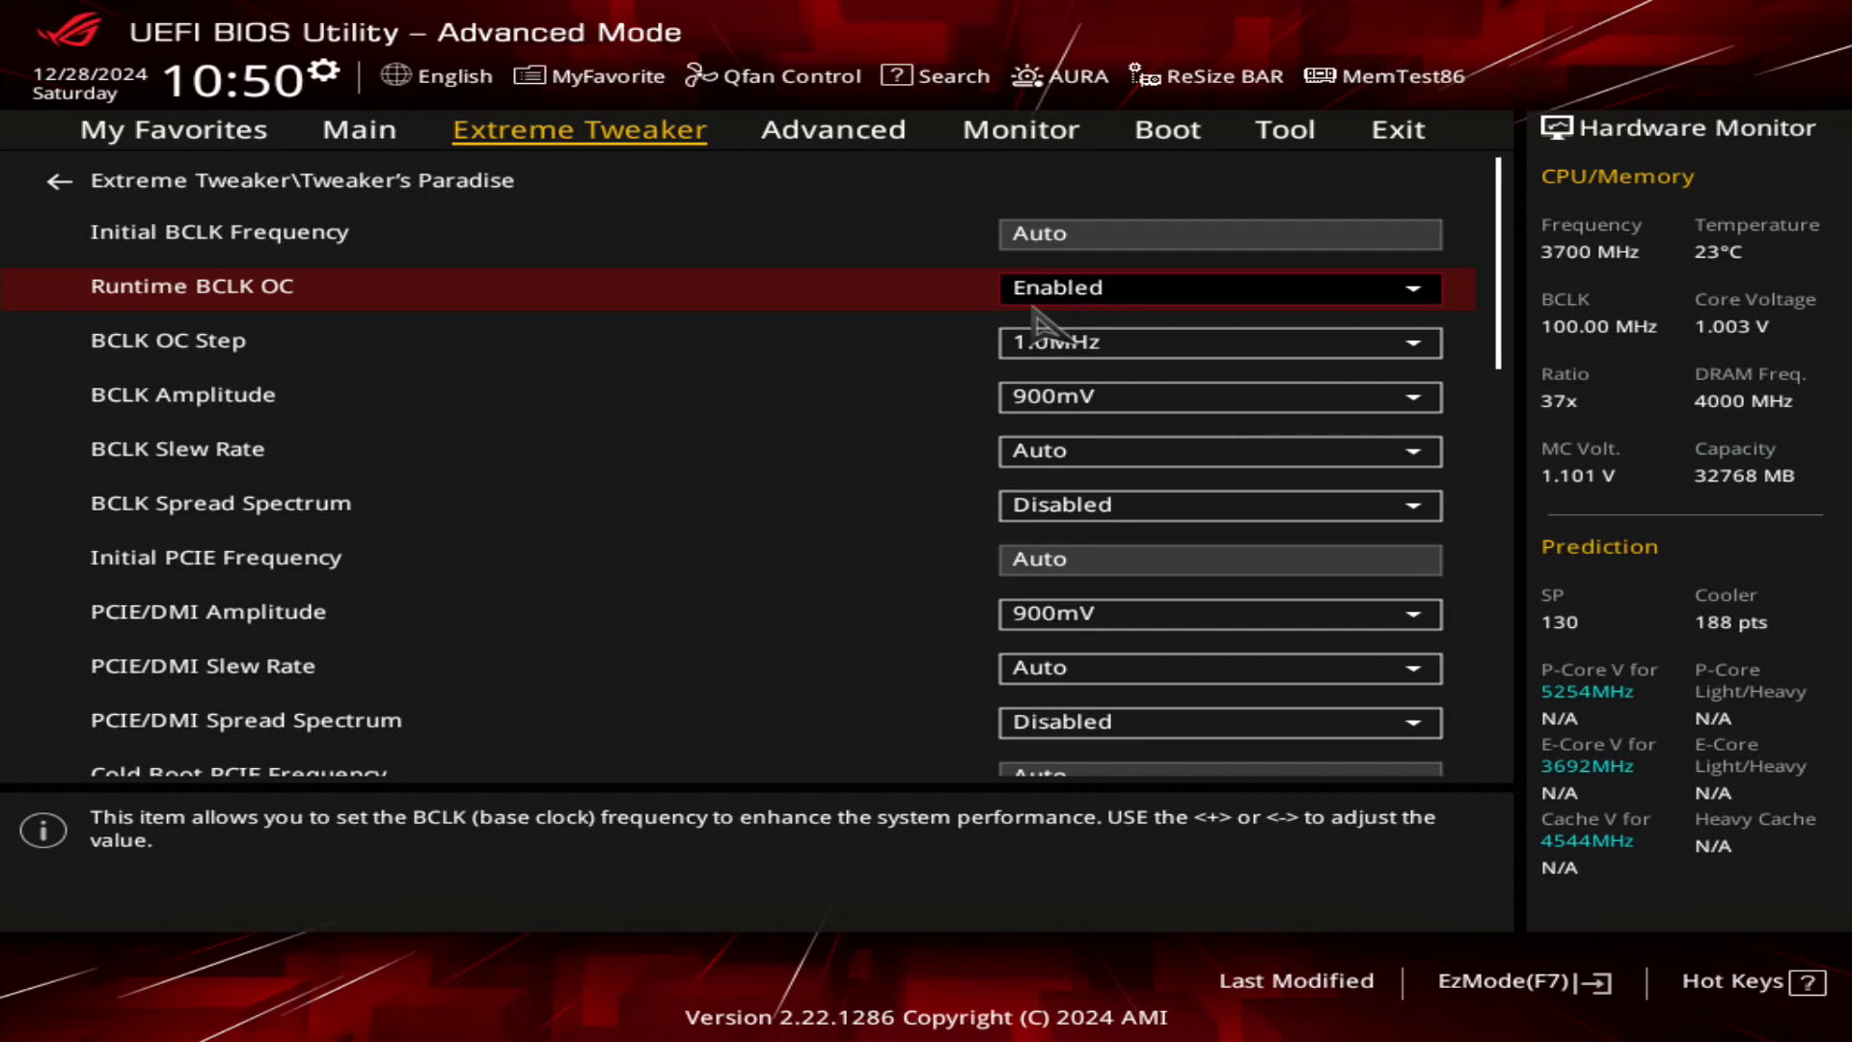
pyautogui.press('Down')
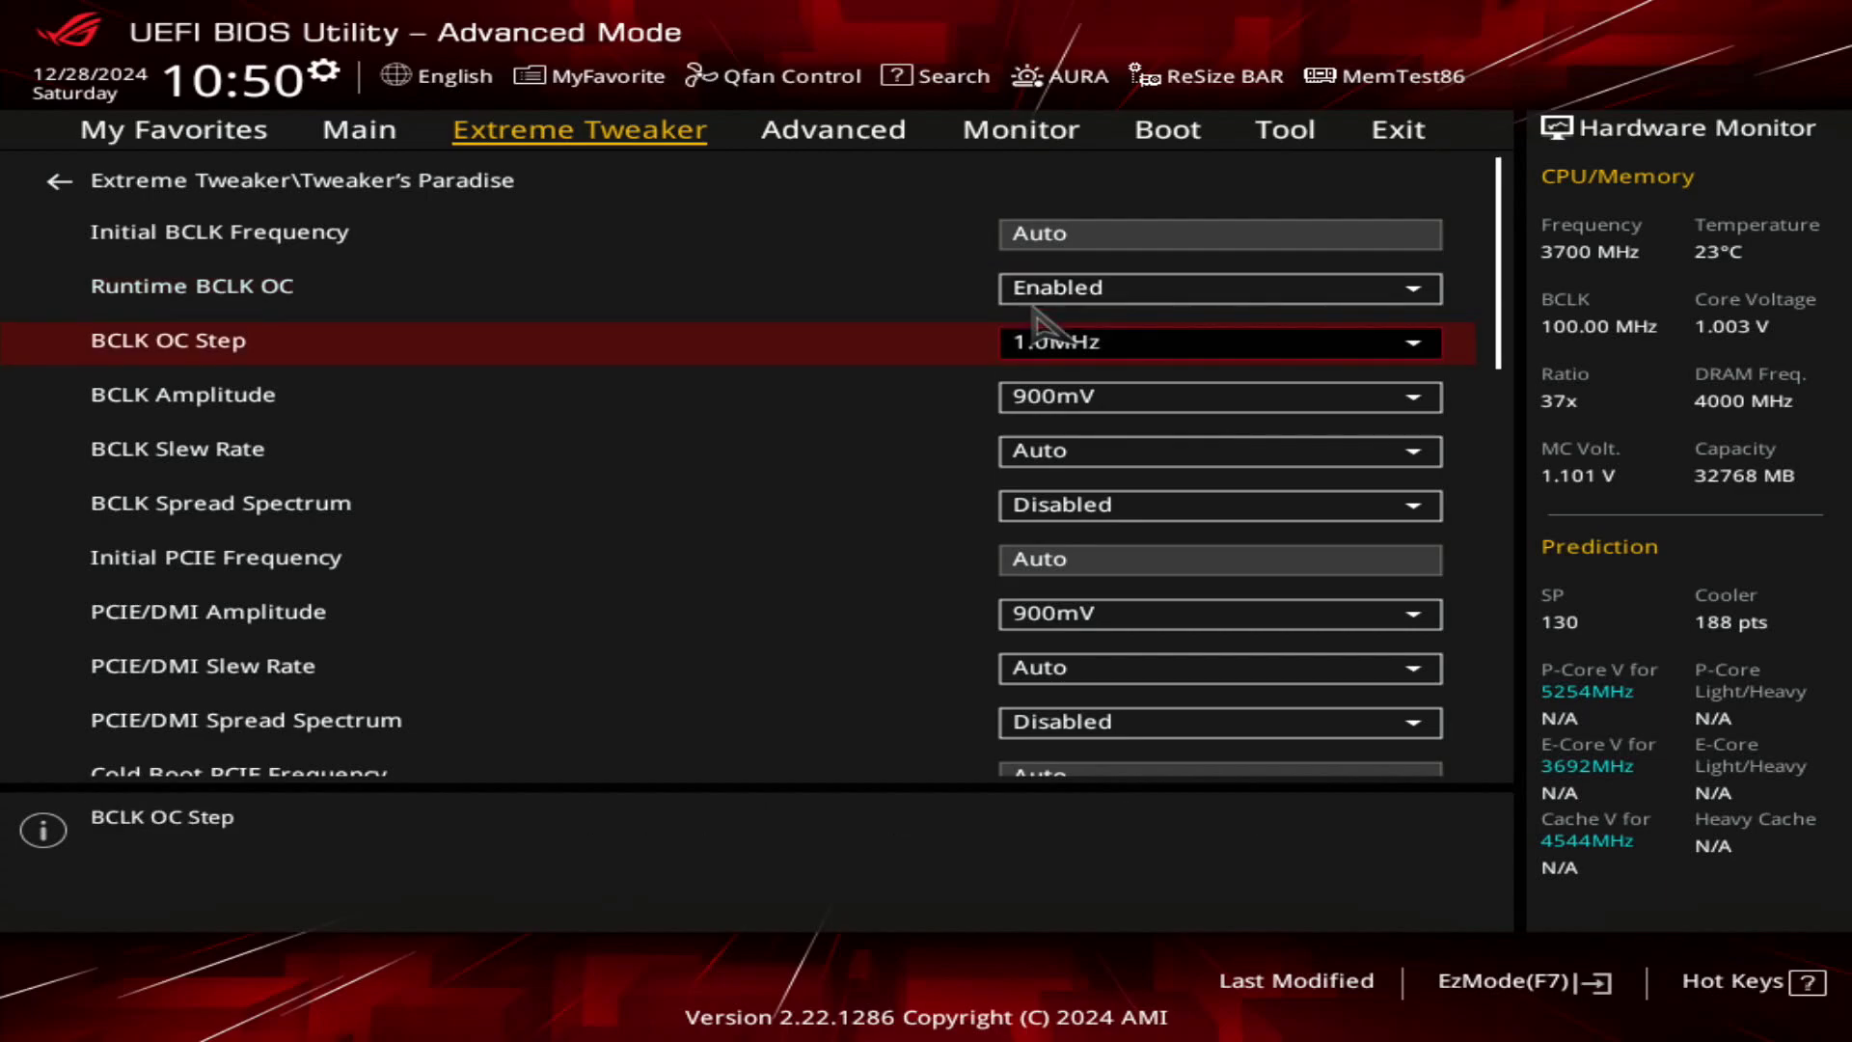
# - Return to the Extreme Tweaker list showing CPU Core Voltage Override 1.40000 and the cache ratios
pyautogui.press('Escape')
pyautogui.press('Down')
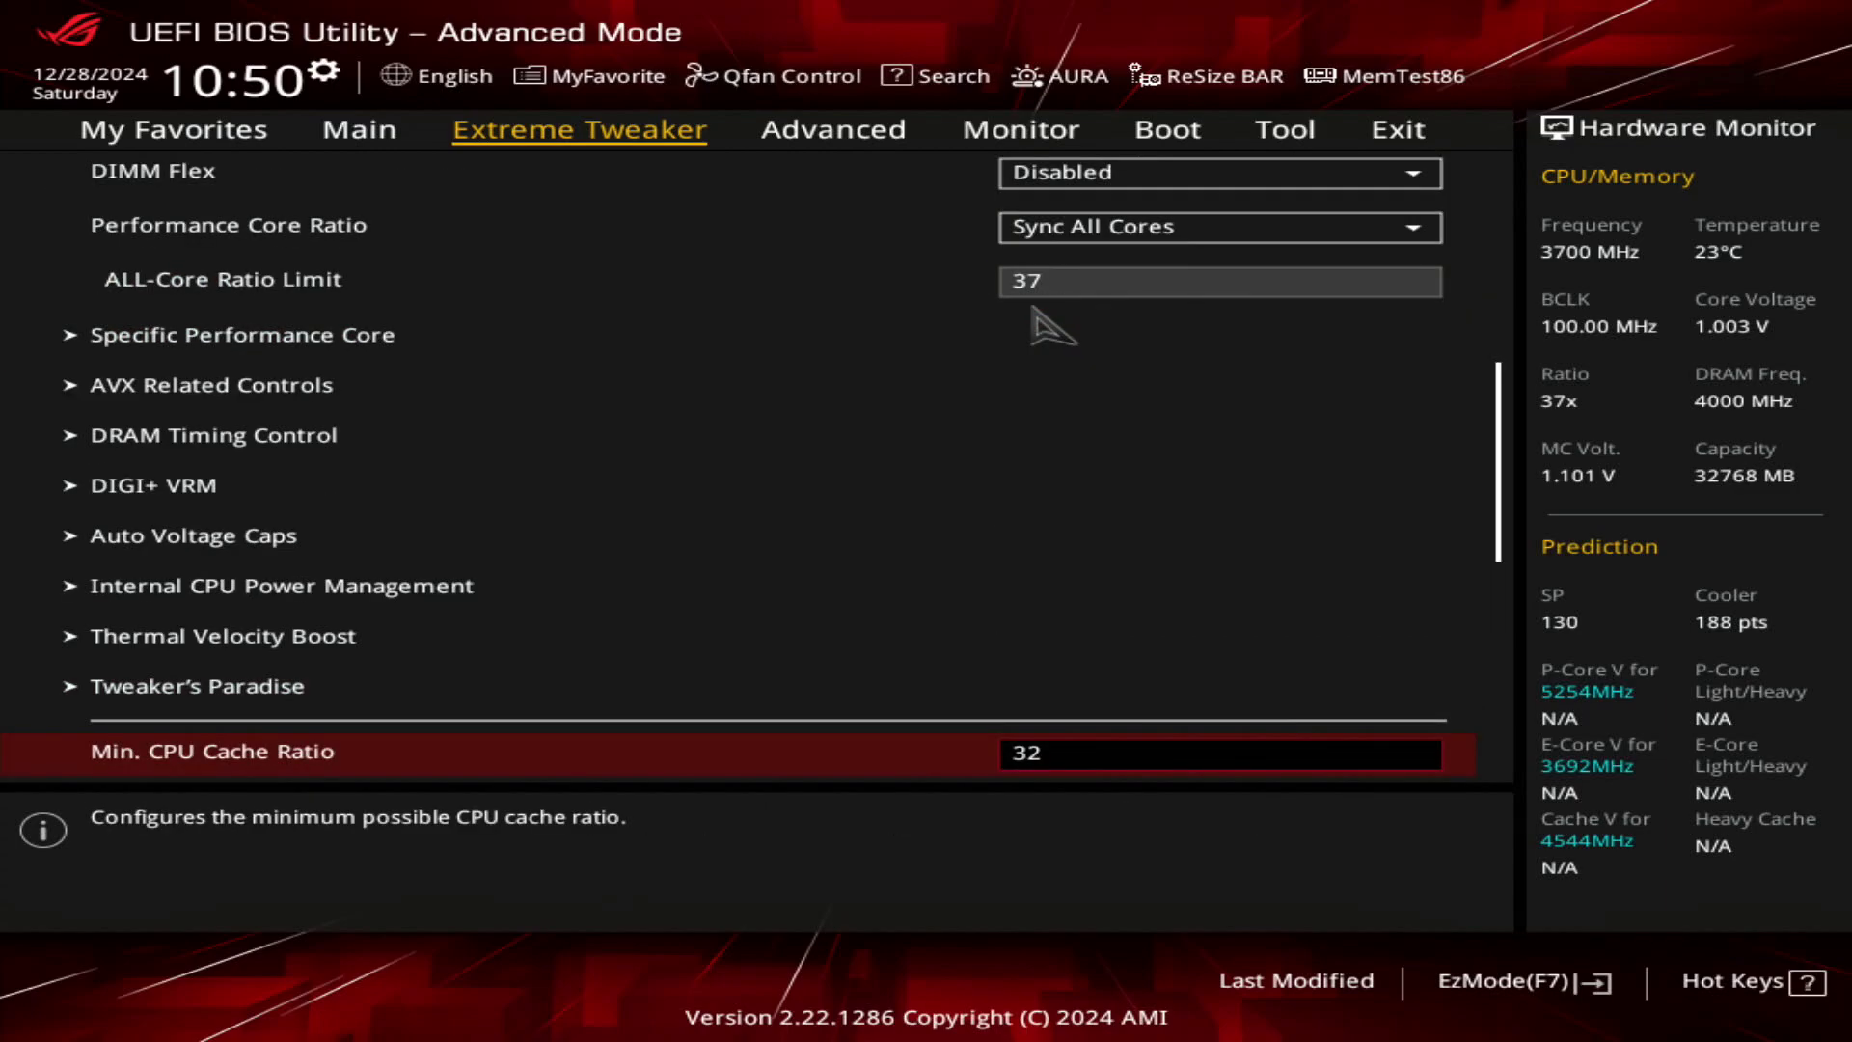
pyautogui.press('Up')
# - Review the cache ratio, CPU core and DRAM VDD/VDDQ voltage rows, then enter Advanced Memory Voltages
pyautogui.press('Down')
pyautogui.press('pagedown')
pyautogui.press('Down')
pyautogui.press('Down')
pyautogui.press('Down')
pyautogui.press('Down')
pyautogui.press('Down')
pyautogui.press('Down')
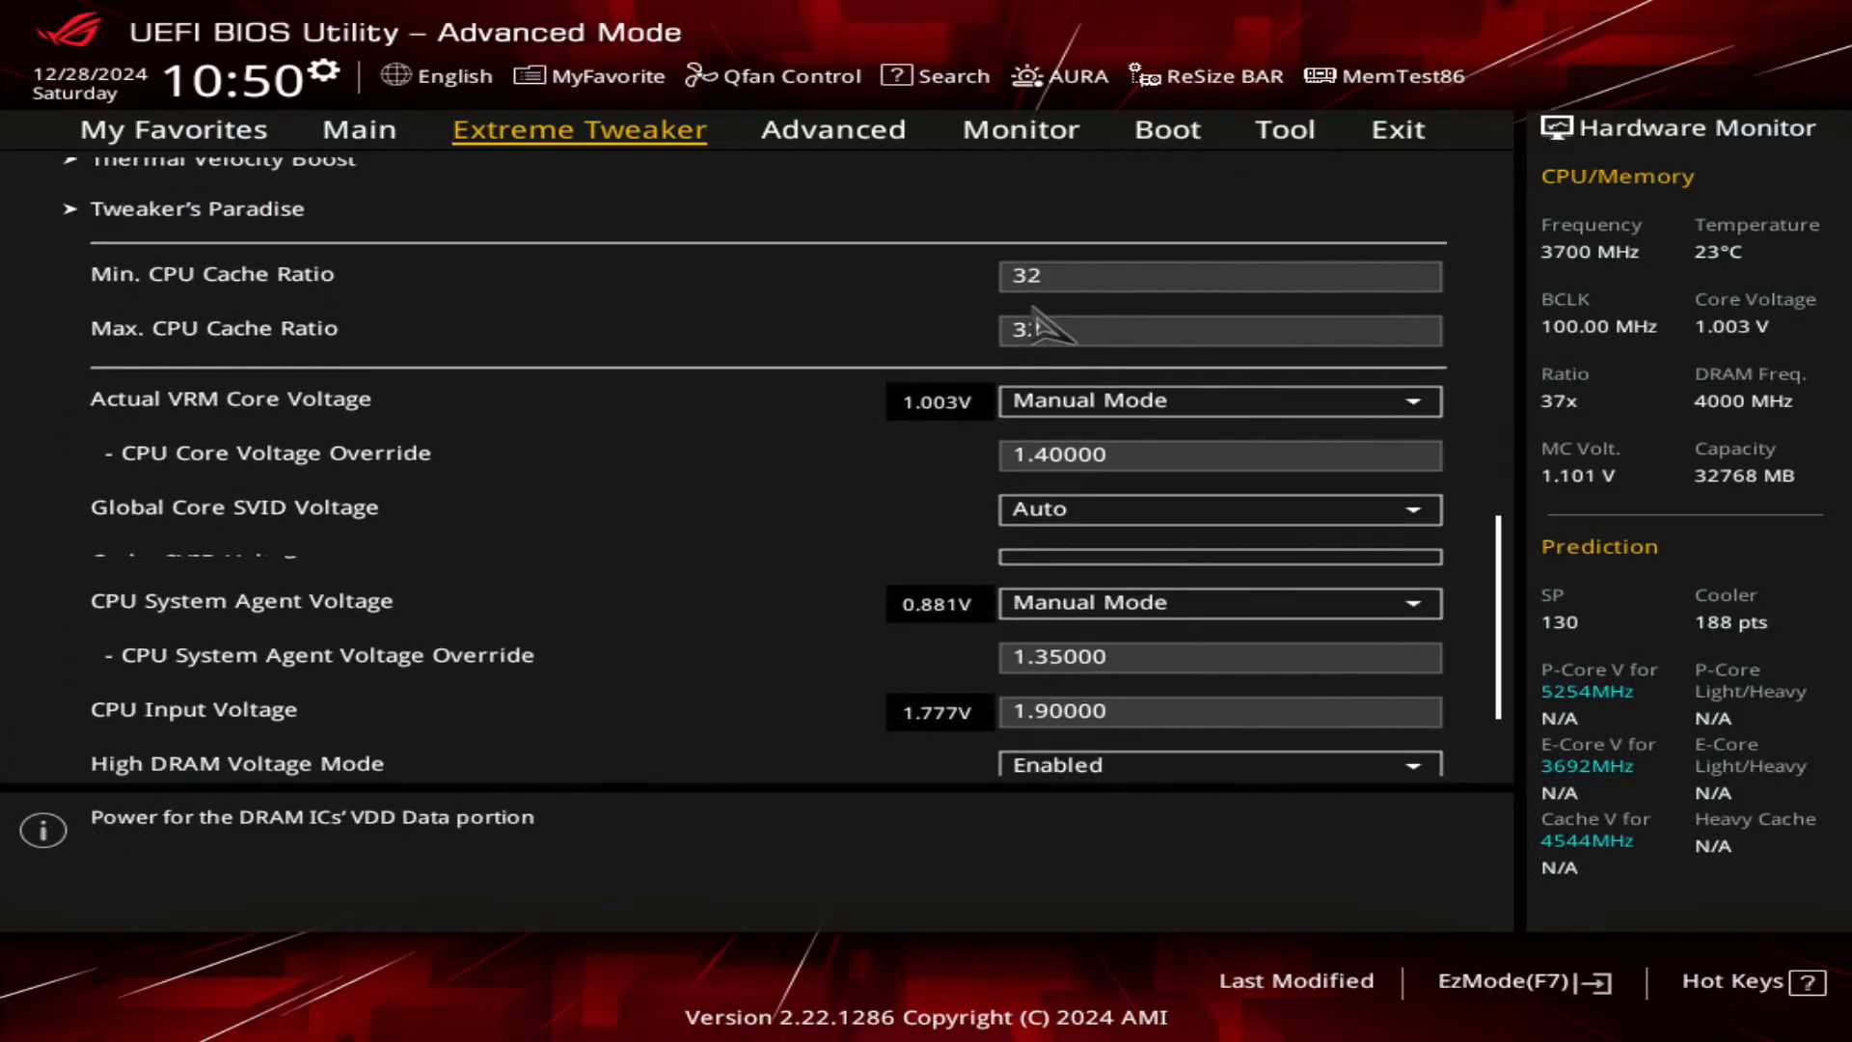
pyautogui.press('Up')
pyautogui.press('Up')
pyautogui.press('Up')
pyautogui.press('Up')
pyautogui.press('Up')
pyautogui.press('Up')
pyautogui.press('Up')
pyautogui.press('Up')
pyautogui.press('Up')
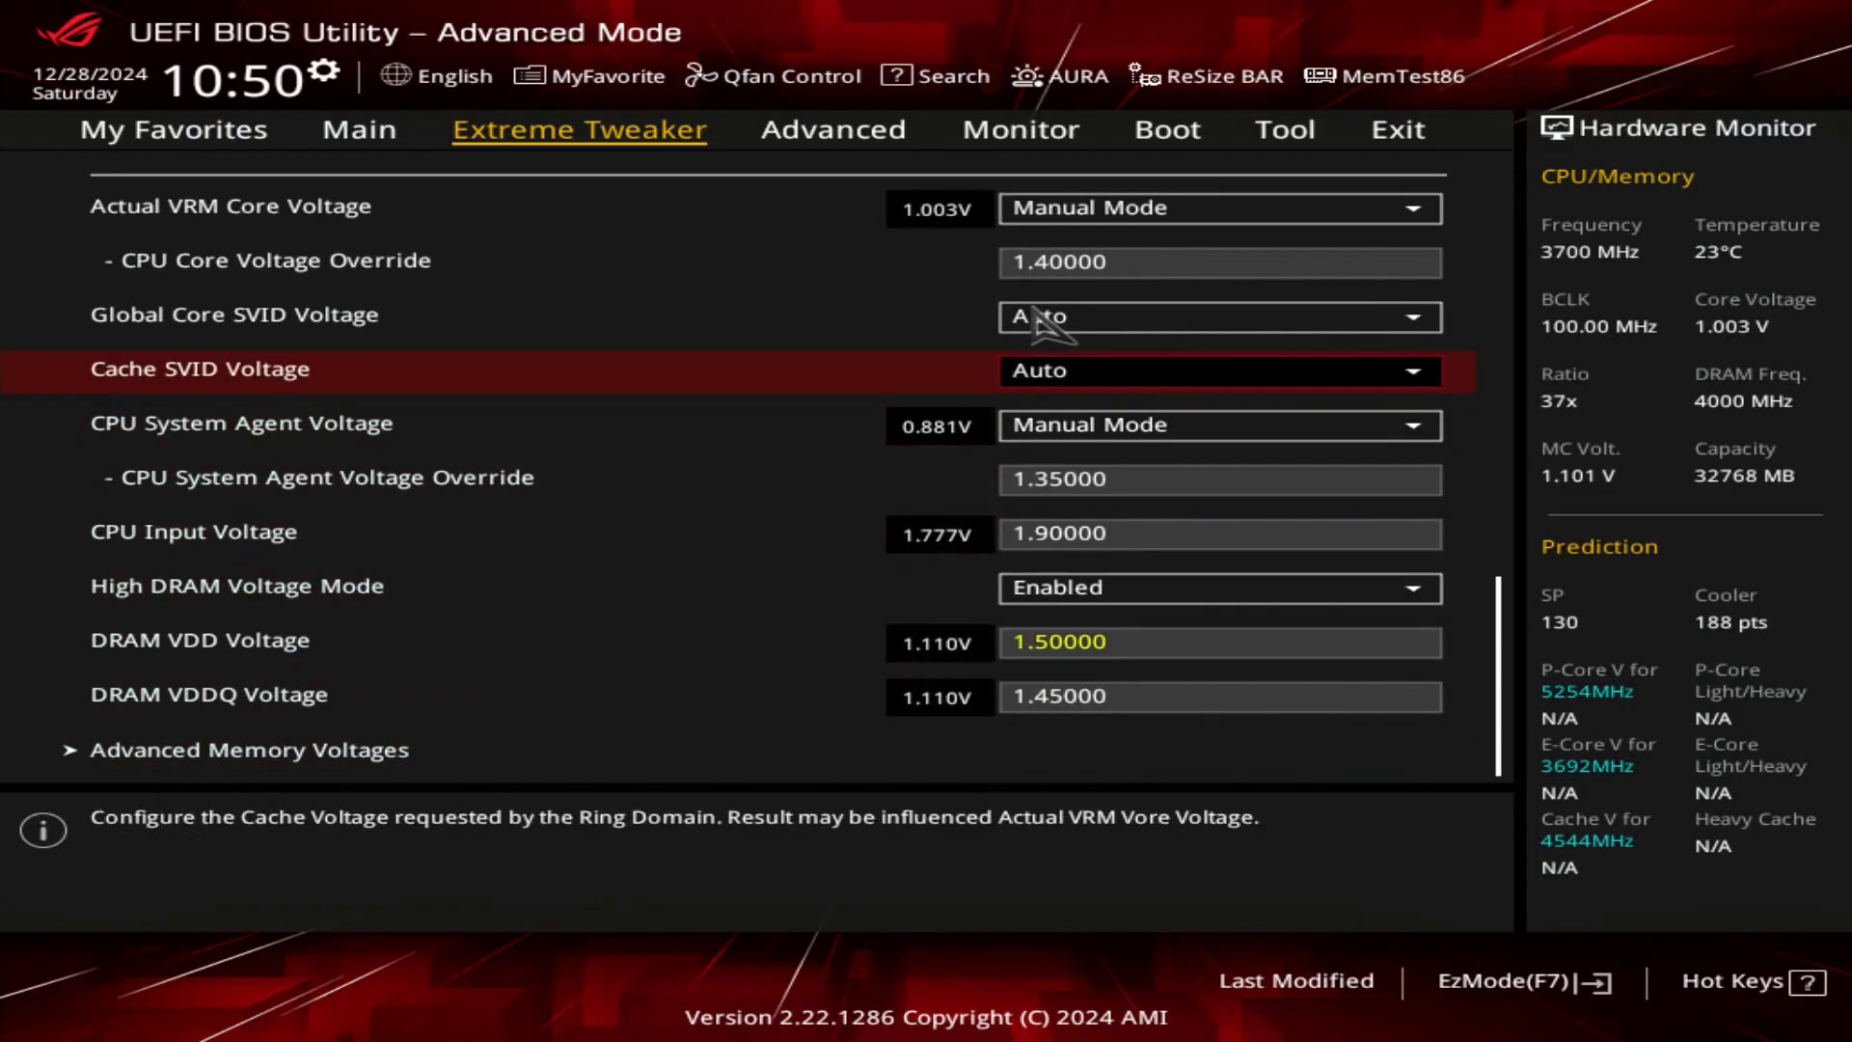
pyautogui.press('Up')
pyautogui.press('Up')
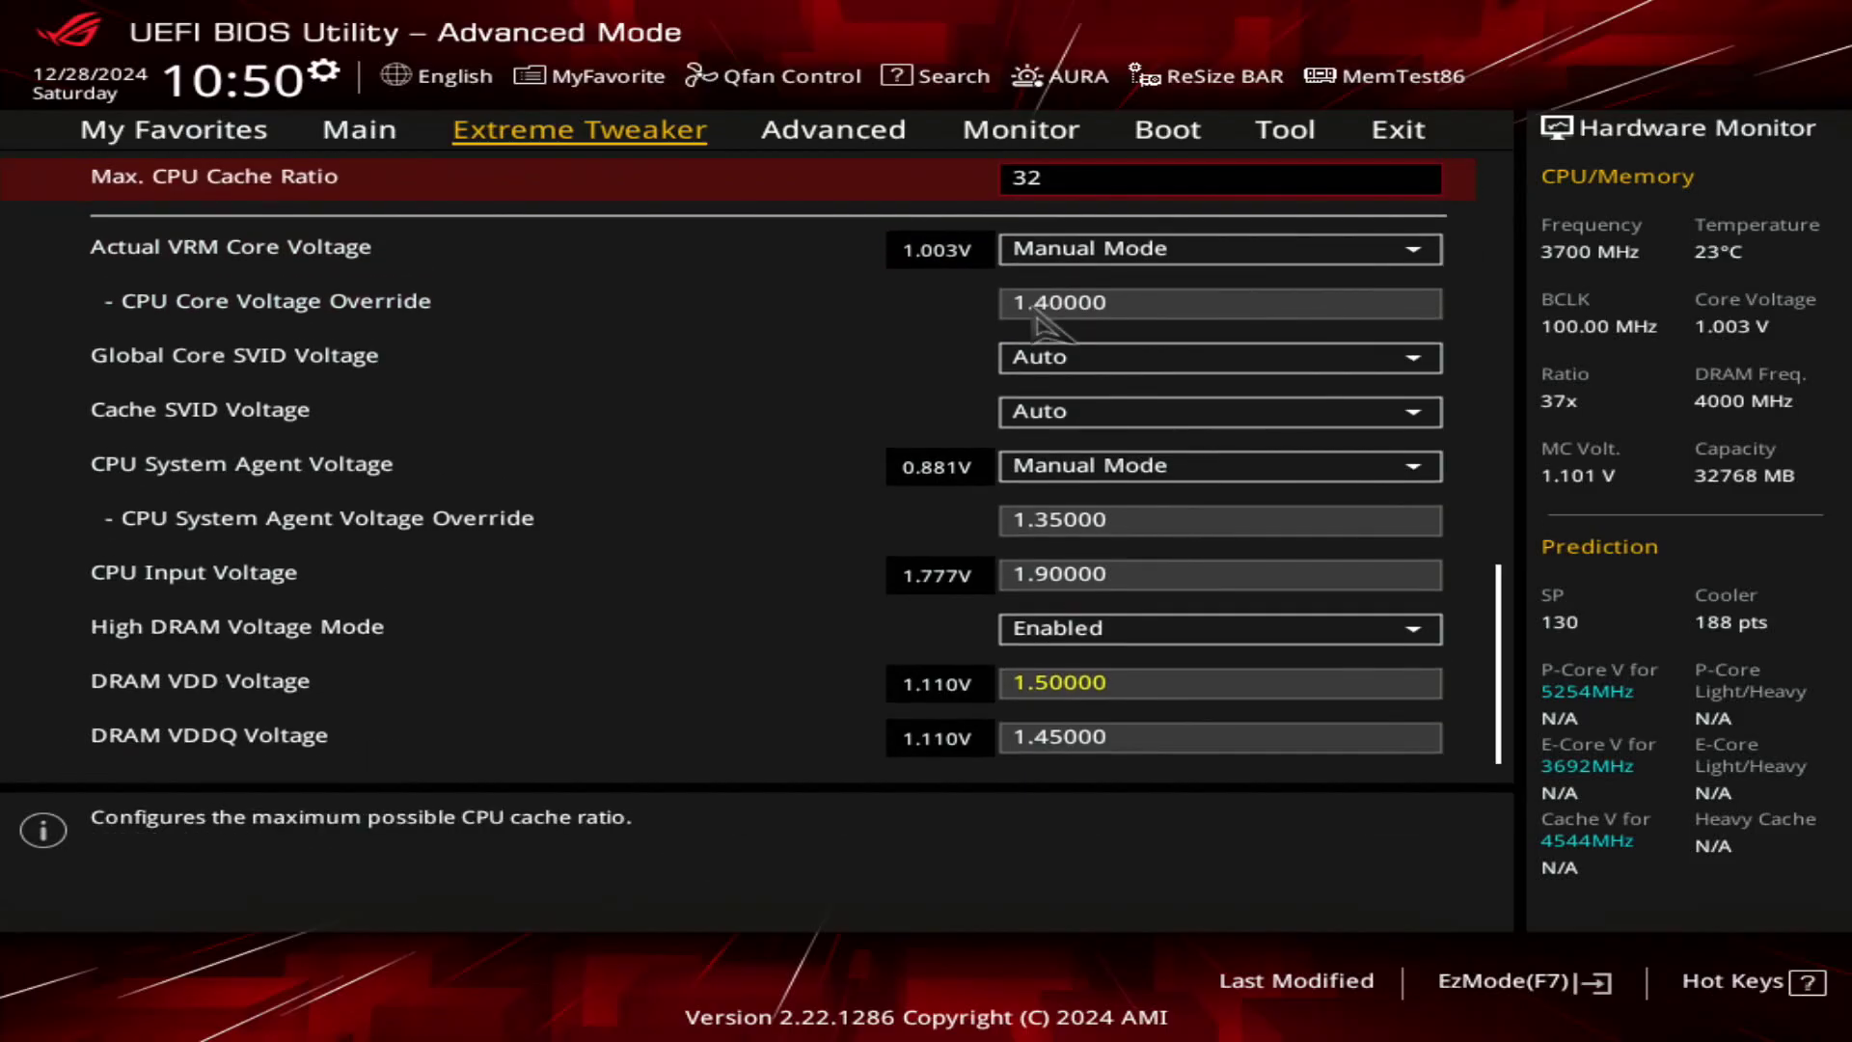
pyautogui.press('Down')
pyautogui.press('Down')
pyautogui.press('Down')
pyautogui.press('Down')
pyautogui.press('Down')
pyautogui.press('Down')
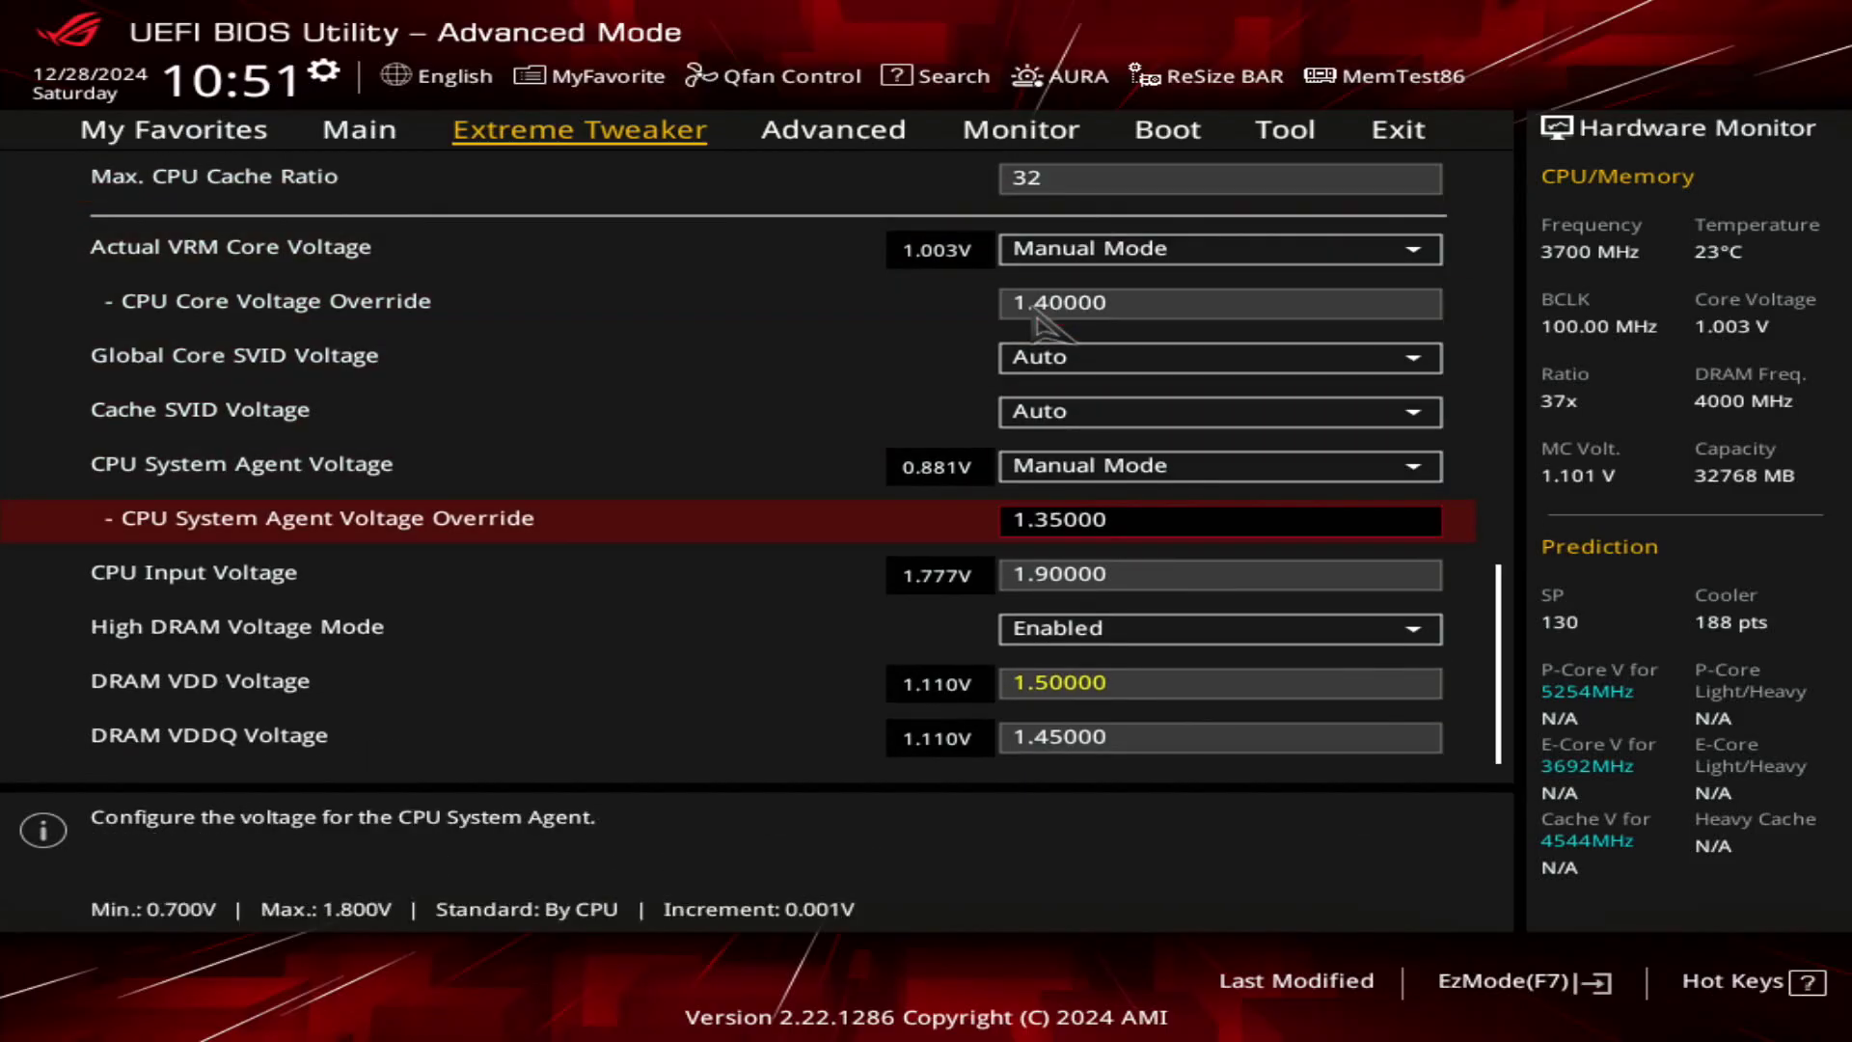
pyautogui.press('Down')
pyautogui.press('Down')
pyautogui.press('Down')
pyautogui.press('Down')
pyautogui.press('Down')
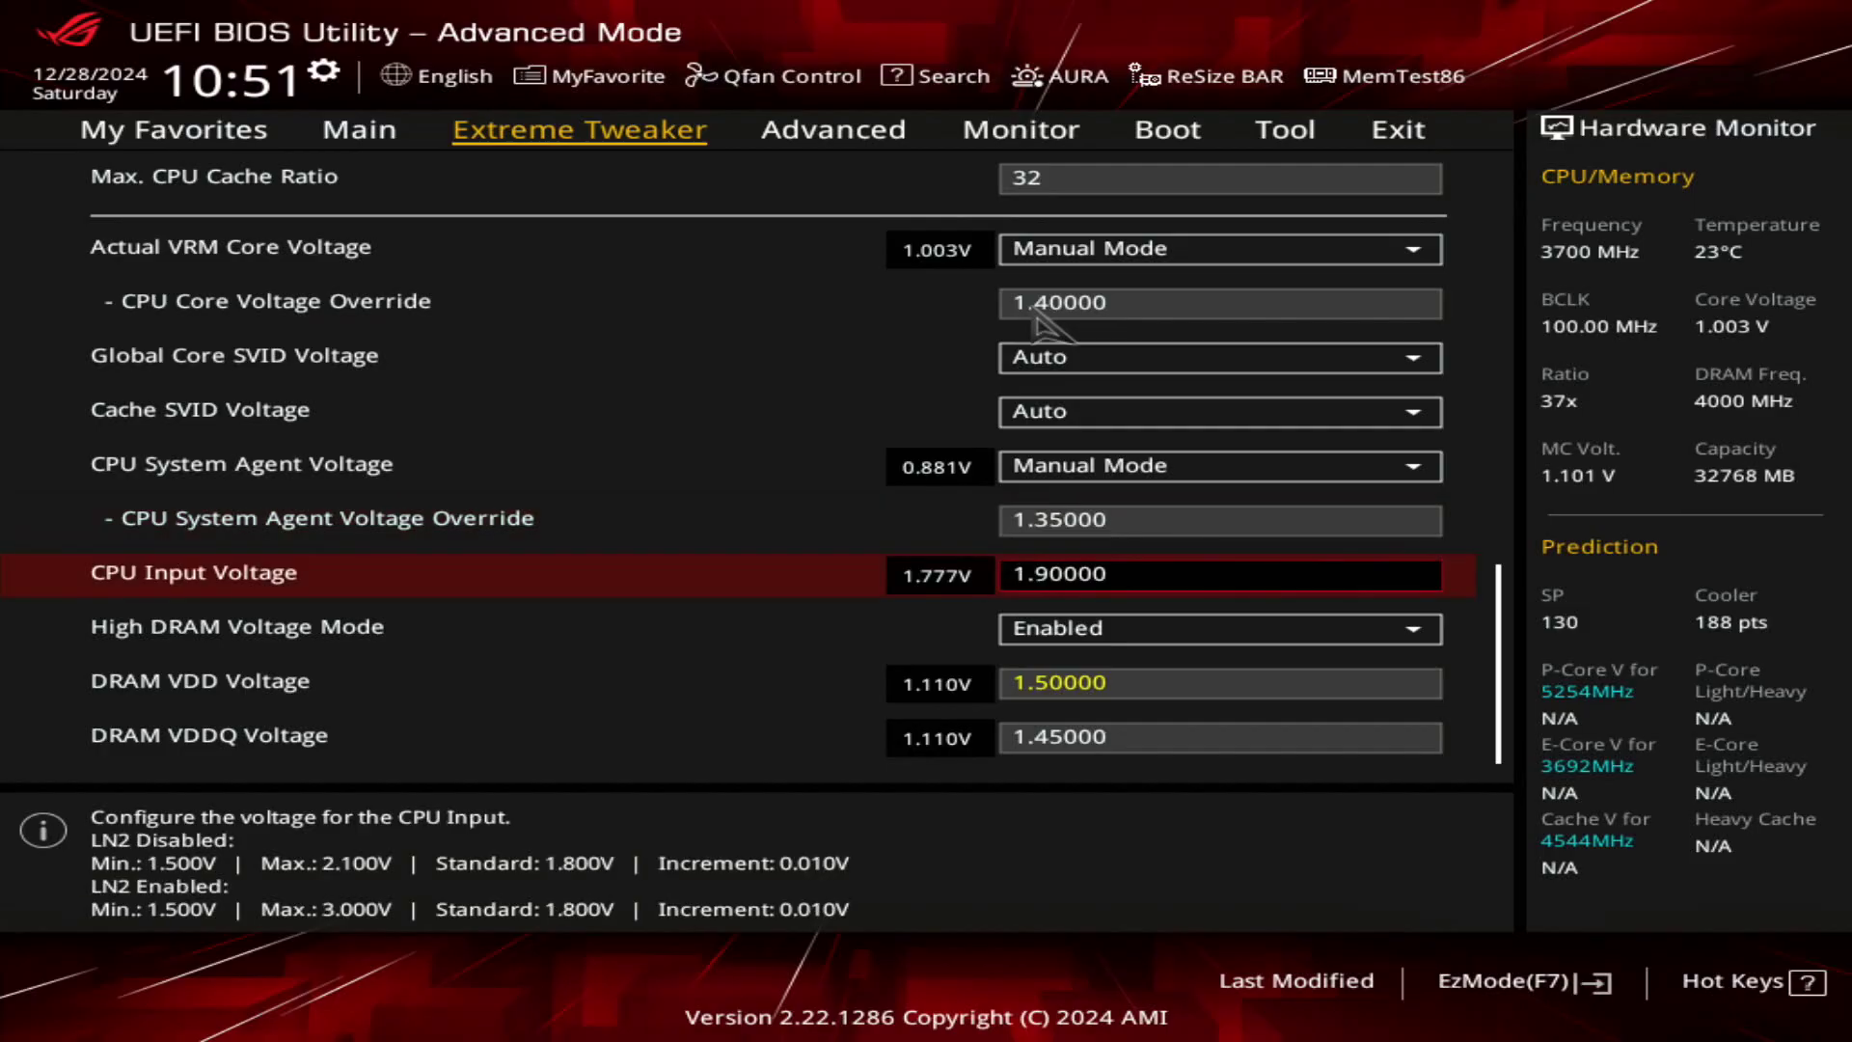
pyautogui.press('Up')
pyautogui.press('Up')
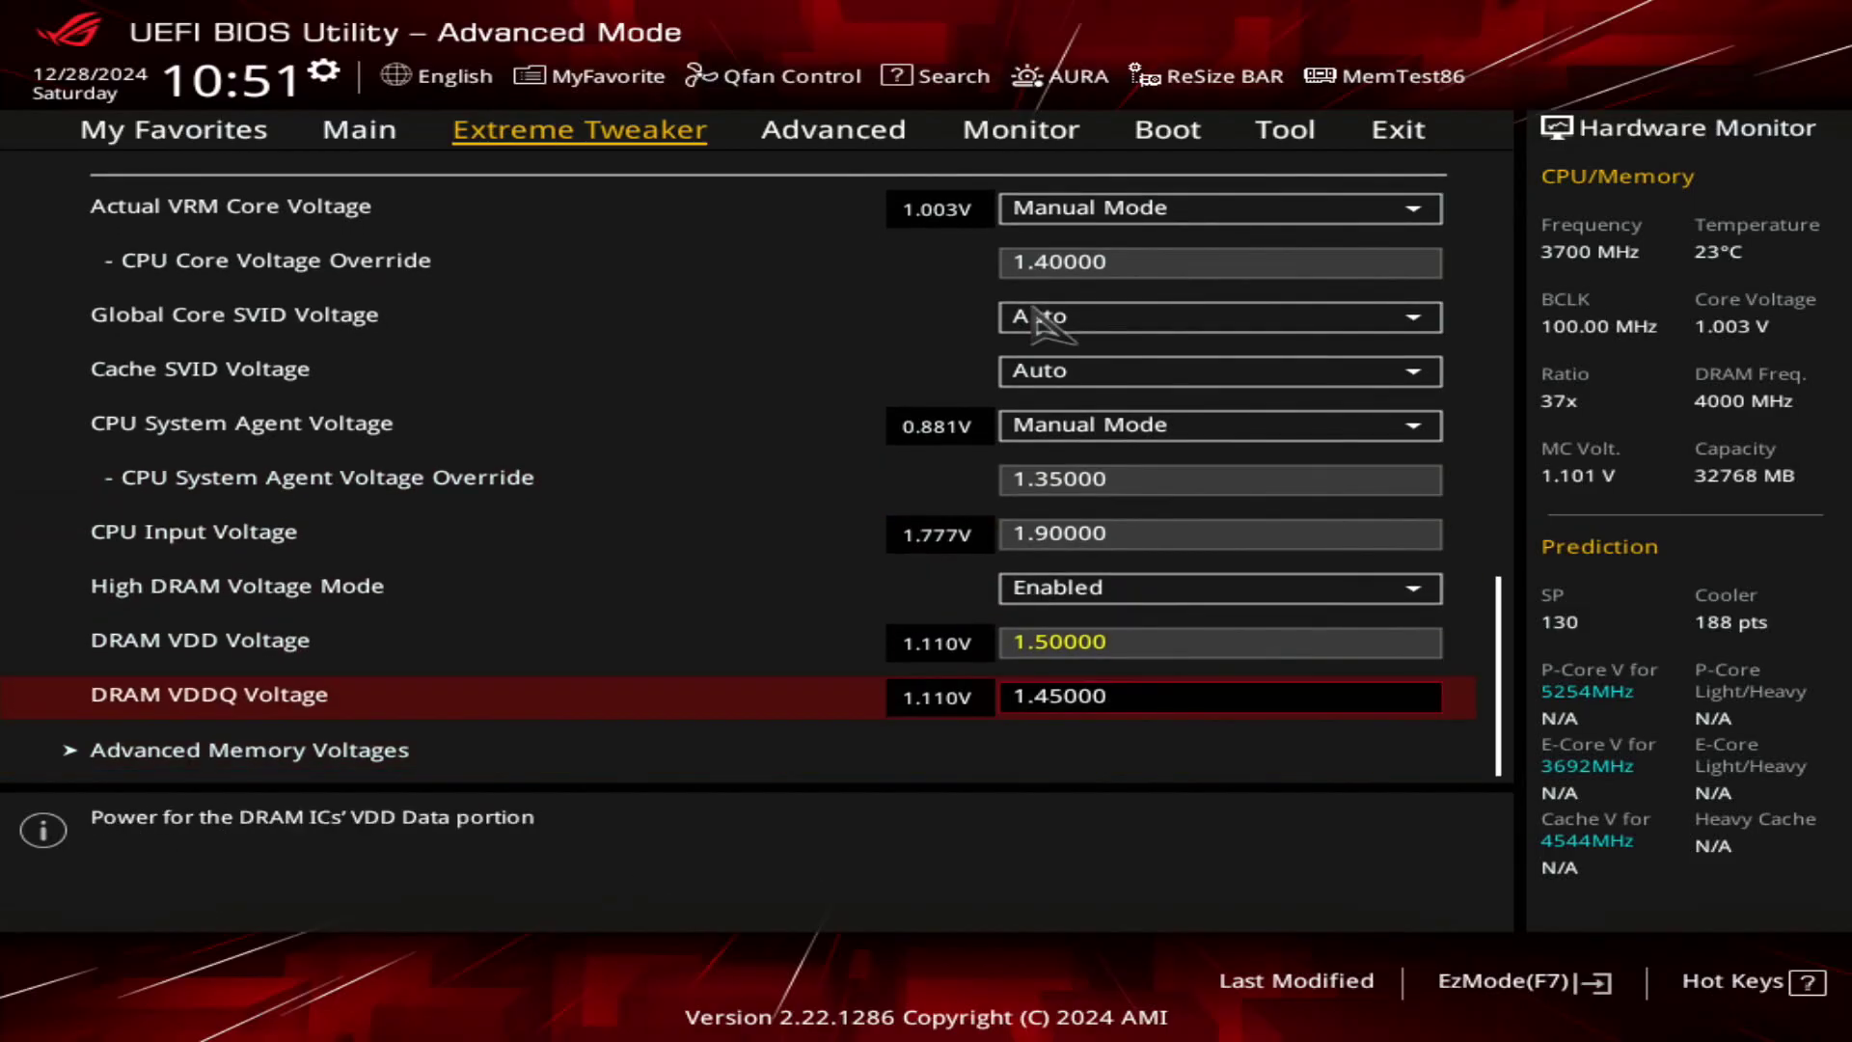
pyautogui.press('Down')
pyautogui.press('Down')
pyautogui.press('Return')
# - Check PMIC and DRAM VDD voltages, then exit to the Extreme Tweaker list at Ai Overclock Tuner
pyautogui.press('Down')
pyautogui.press('Down')
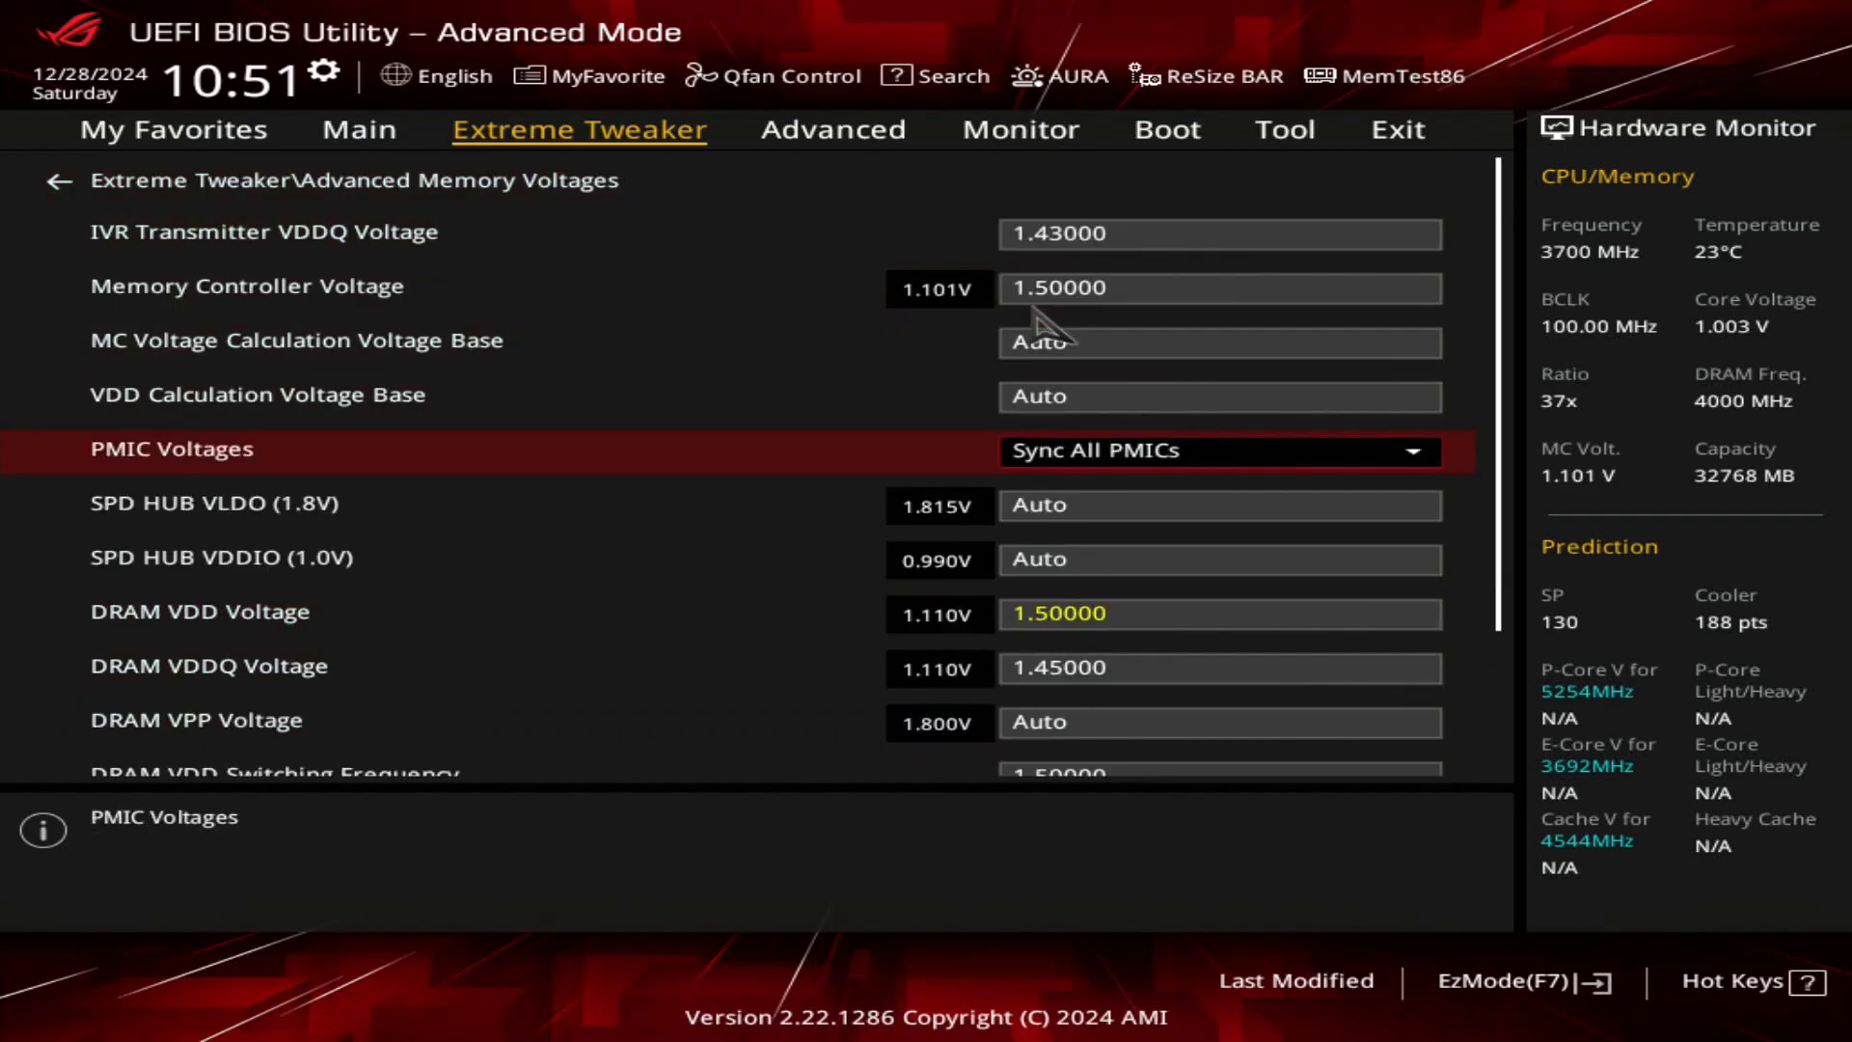
pyautogui.press('Down')
pyautogui.press('Down')
pyautogui.press('Down')
pyautogui.press('Down')
pyautogui.press('Down')
pyautogui.press('Down')
pyautogui.press('Down')
pyautogui.press('Down')
pyautogui.press('Down')
pyautogui.press('Up')
pyautogui.press('Up')
pyautogui.press('Up')
pyautogui.press('Up')
pyautogui.press('Up')
pyautogui.press('Up')
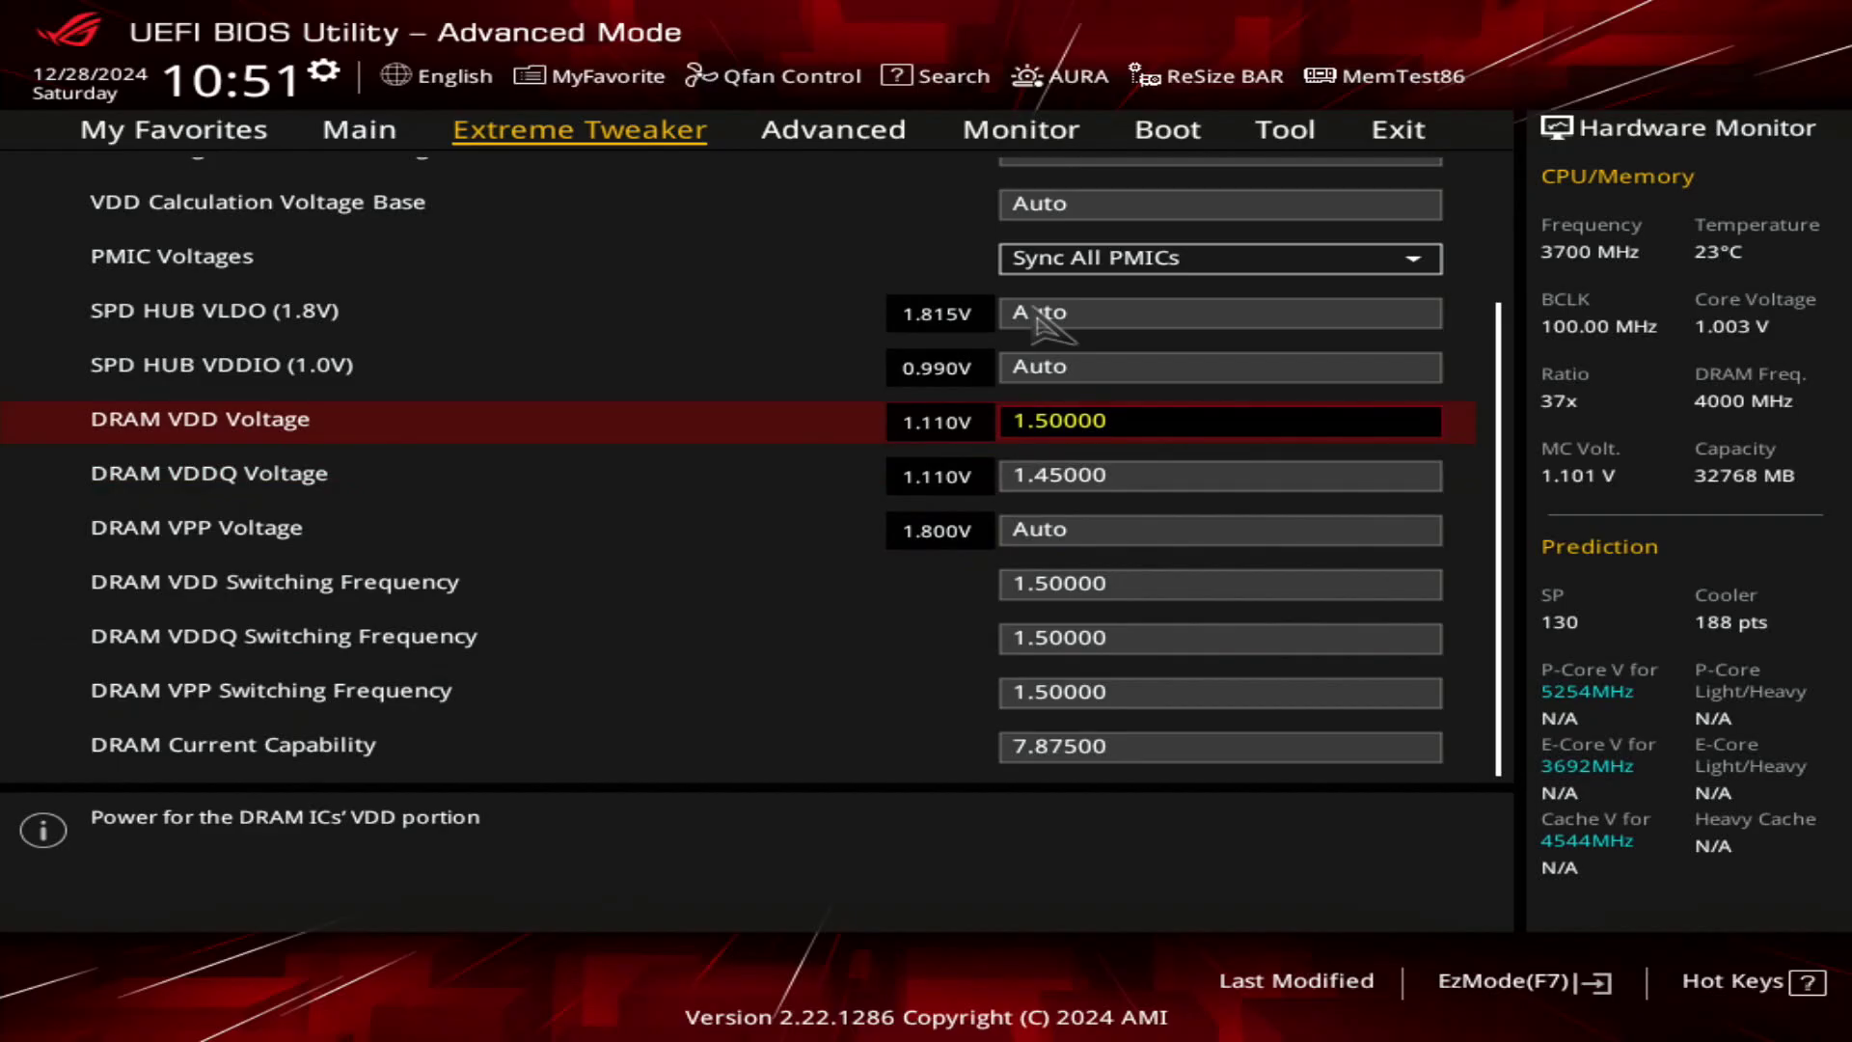
pyautogui.press('Escape')
pyautogui.press('Up')
pyautogui.press('Up')
pyautogui.press('Up')
pyautogui.press('Up')
pyautogui.press('Up')
pyautogui.press('Up')
pyautogui.press('Up')
pyautogui.press('Up')
pyautogui.press('Up')
pyautogui.press('Up')
pyautogui.press('Up')
pyautogui.press('Up')
pyautogui.press('Up')
pyautogui.press('Up')
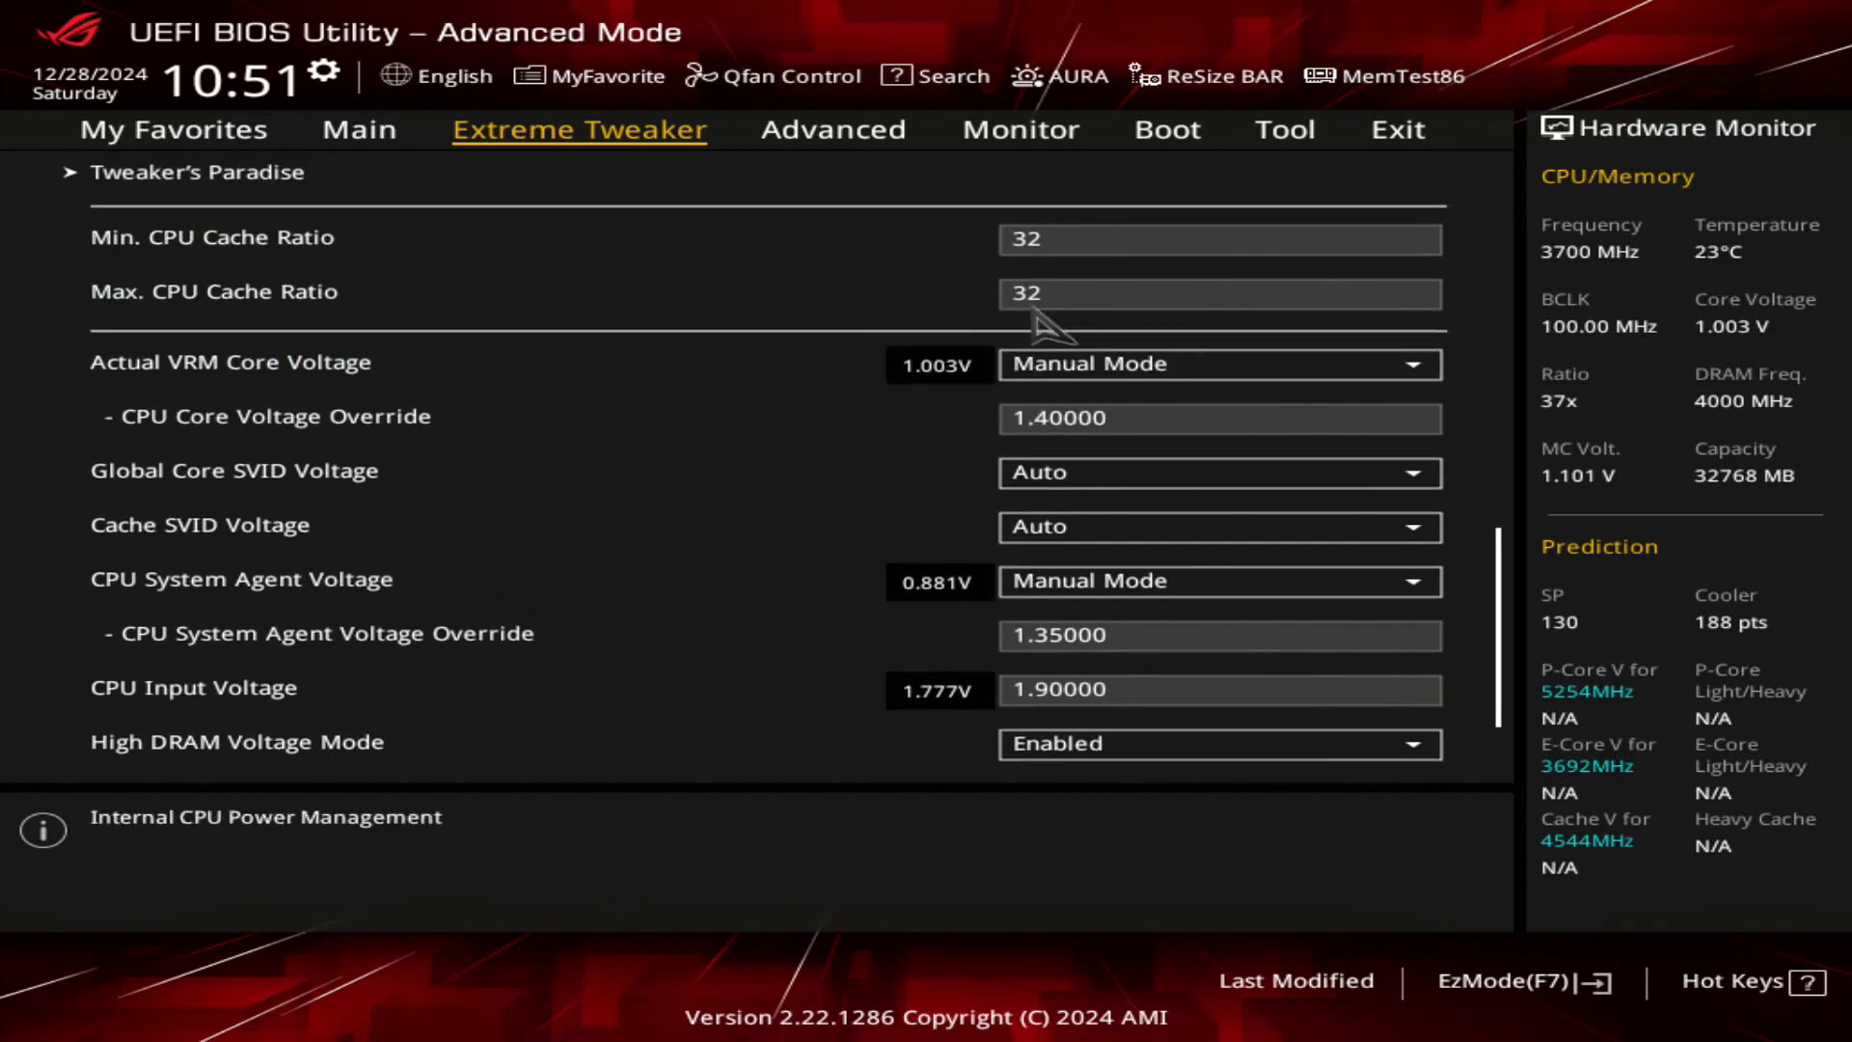
pyautogui.press('Up')
pyautogui.press('Up')
pyautogui.press('Up')
pyautogui.press('Up')
pyautogui.press('Up')
pyautogui.press('Up')
pyautogui.press('Up')
pyautogui.press('Up')
pyautogui.press('Up')
pyautogui.press('Up')
pyautogui.press('Up')
pyautogui.press('Up')
pyautogui.press('Up')
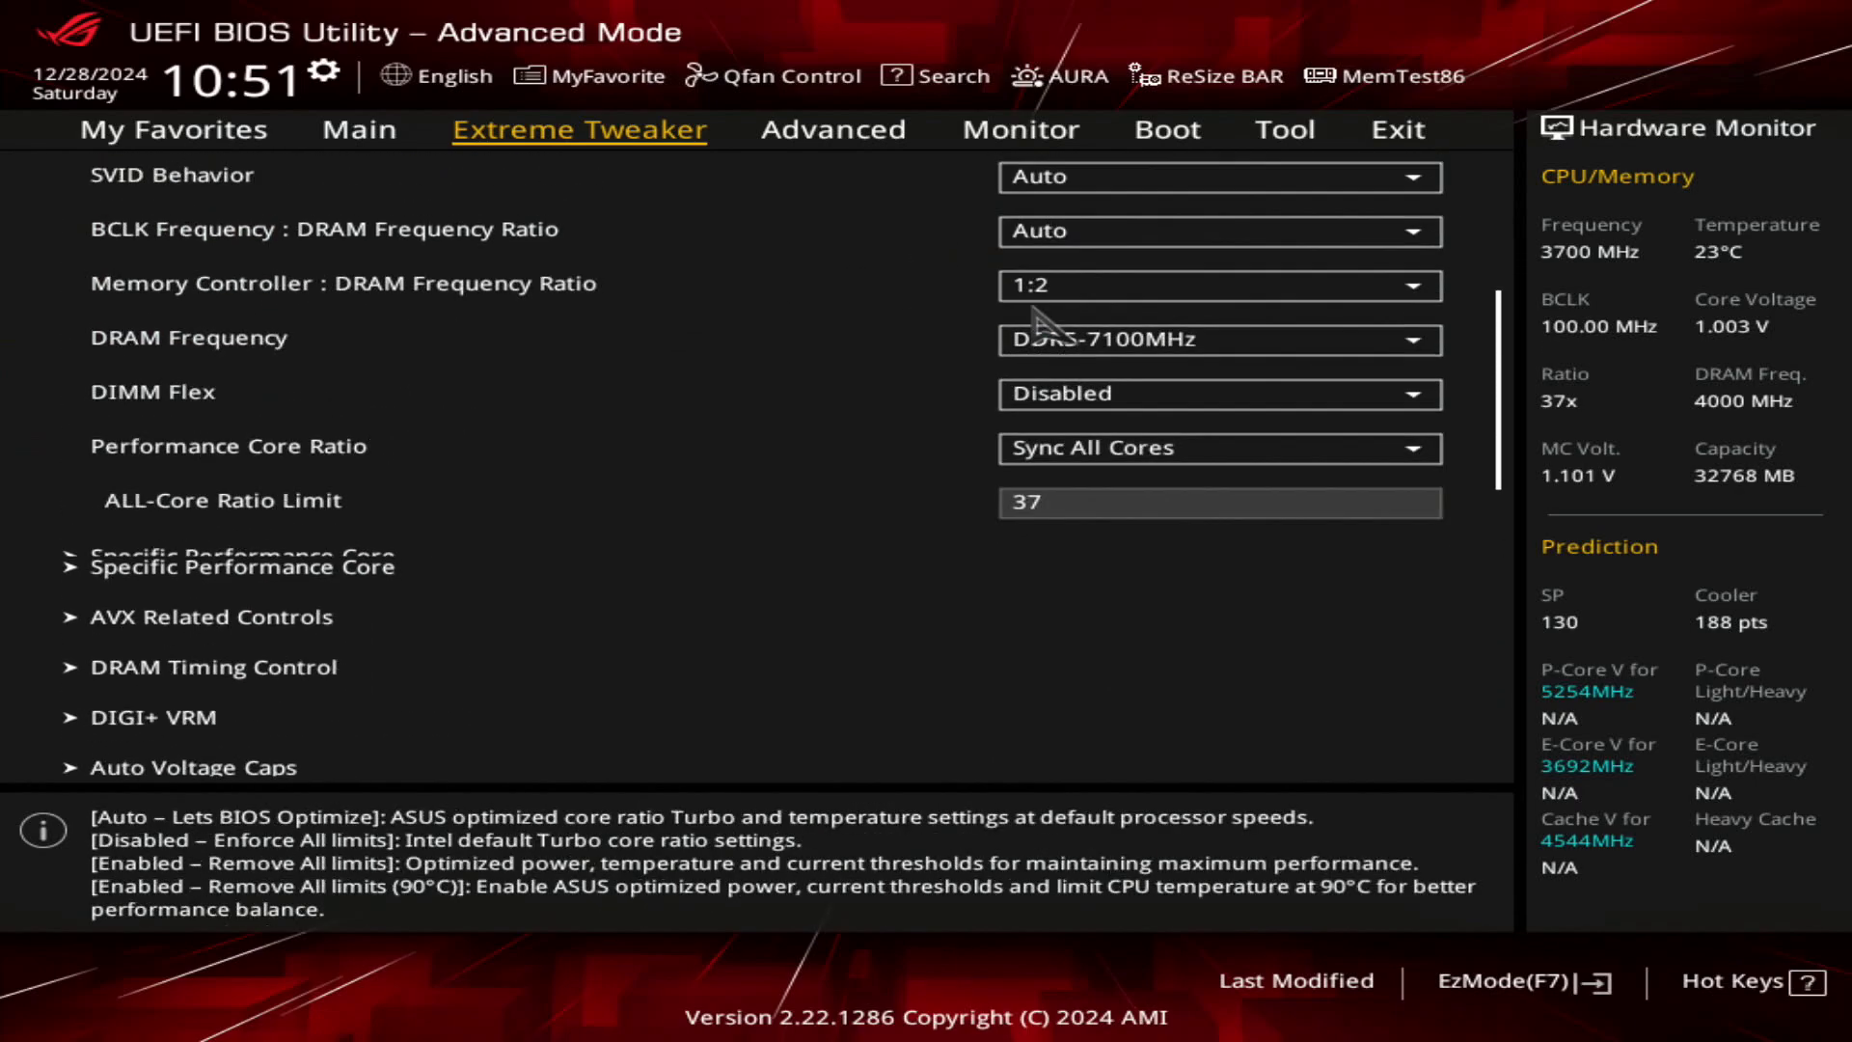
pyautogui.press('Up')
pyautogui.press('Up')
pyautogui.press('Up')
pyautogui.press('Up')
# - Review the BCLK and PCIE frequency, cache, DIGI+ VRM and DRAM voltage settings
pyautogui.press('Down')
pyautogui.press('Down')
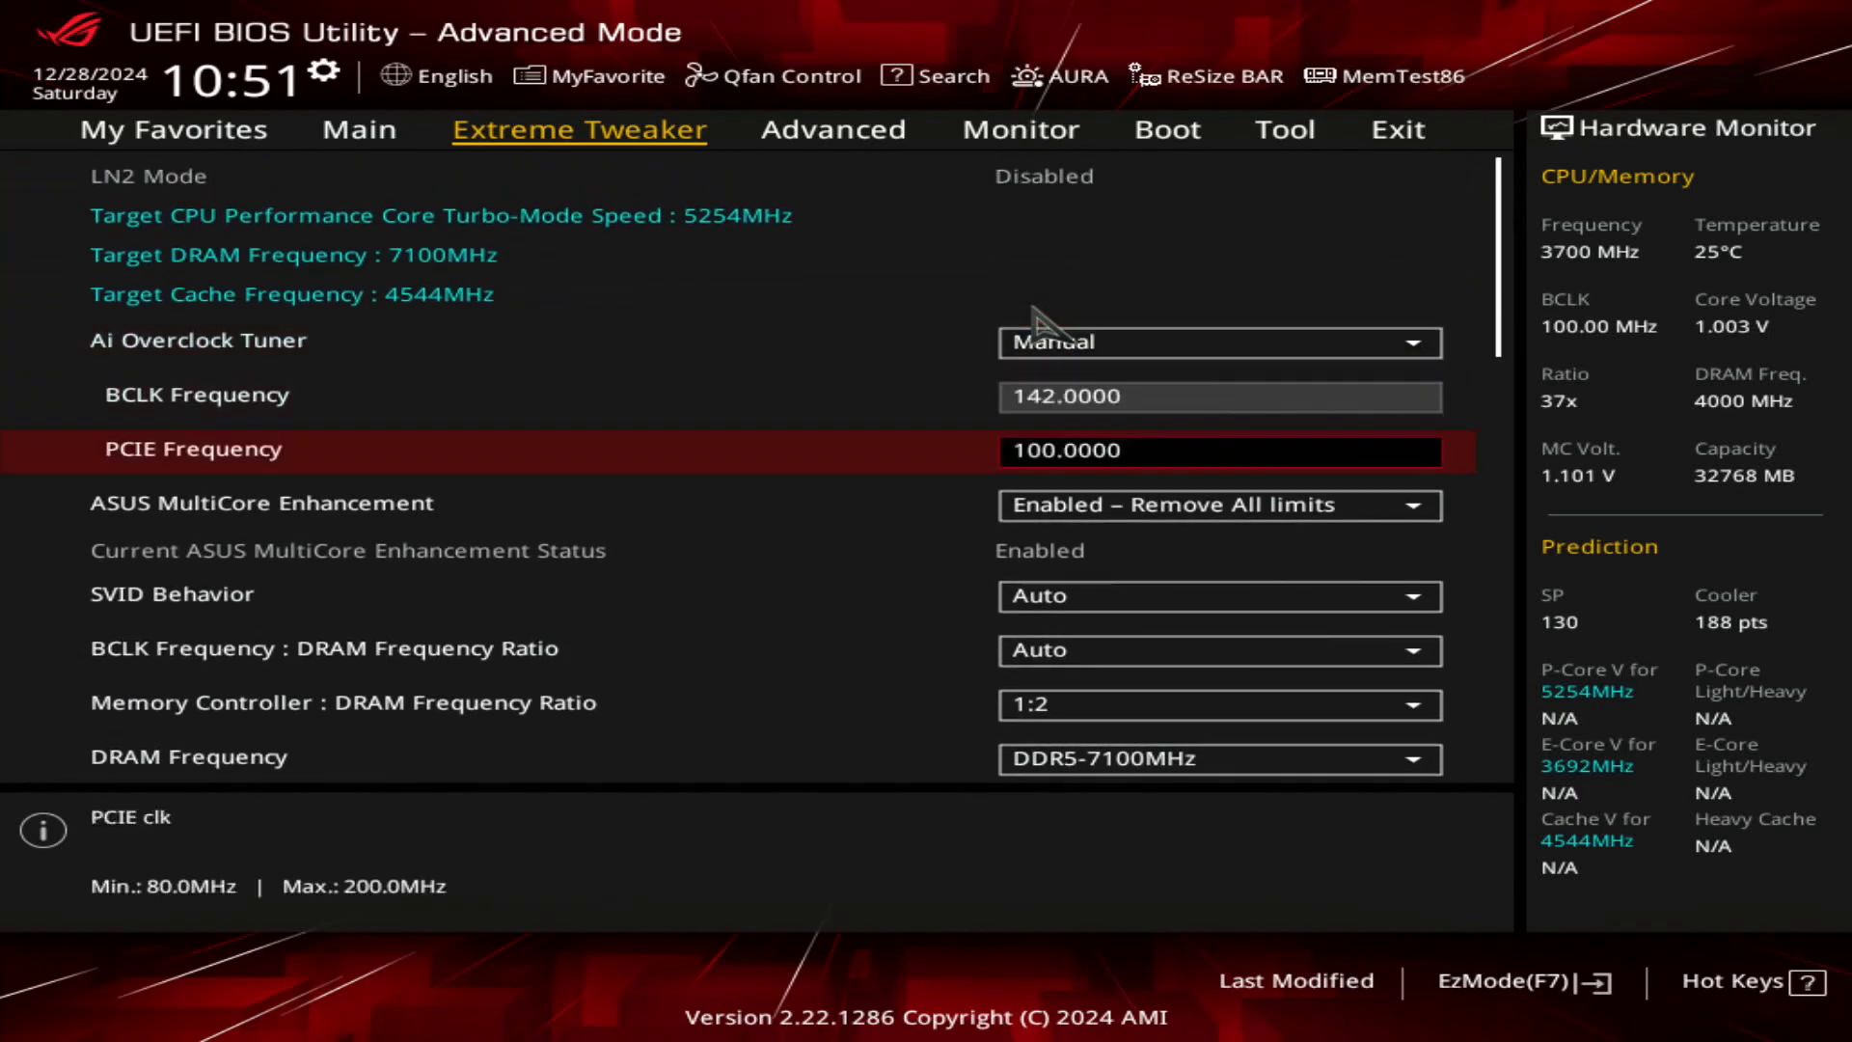
pyautogui.press('Down')
pyautogui.press('Down')
pyautogui.press('Down')
pyautogui.press('Down')
pyautogui.press('Down')
pyautogui.press('Down')
pyautogui.press('Down')
pyautogui.press('Down')
pyautogui.press('Down')
pyautogui.press('Down')
pyautogui.press('Down')
pyautogui.press('Down')
pyautogui.press('Down')
pyautogui.press('Down')
pyautogui.press('Down')
pyautogui.press('Down')
pyautogui.press('Down')
pyautogui.press('Down')
pyautogui.press('Down')
pyautogui.press('Down')
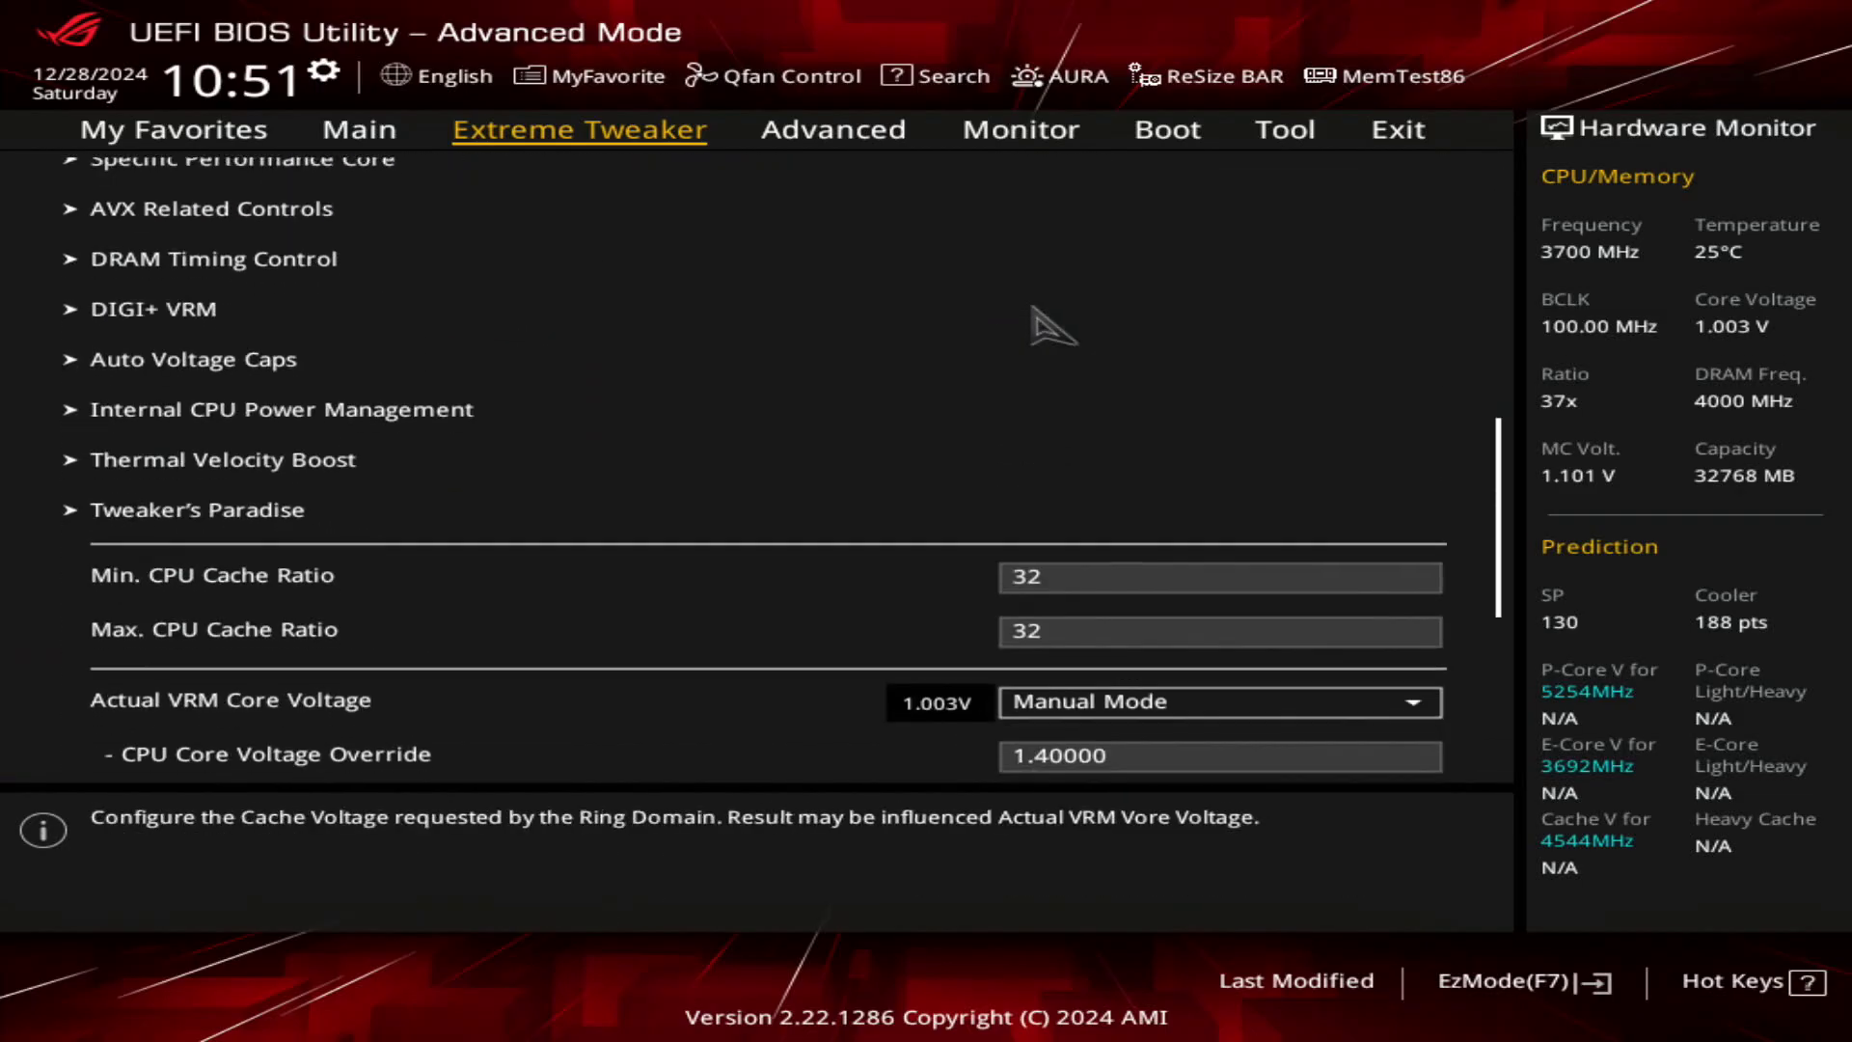
pyautogui.press('Down')
pyautogui.press('Down')
pyautogui.press('Down')
pyautogui.press('Down')
pyautogui.press('Down')
pyautogui.press('Down')
pyautogui.press('Up')
pyautogui.press('Up')
pyautogui.press('Up')
pyautogui.press('Up')
pyautogui.press('Up')
pyautogui.press('Up')
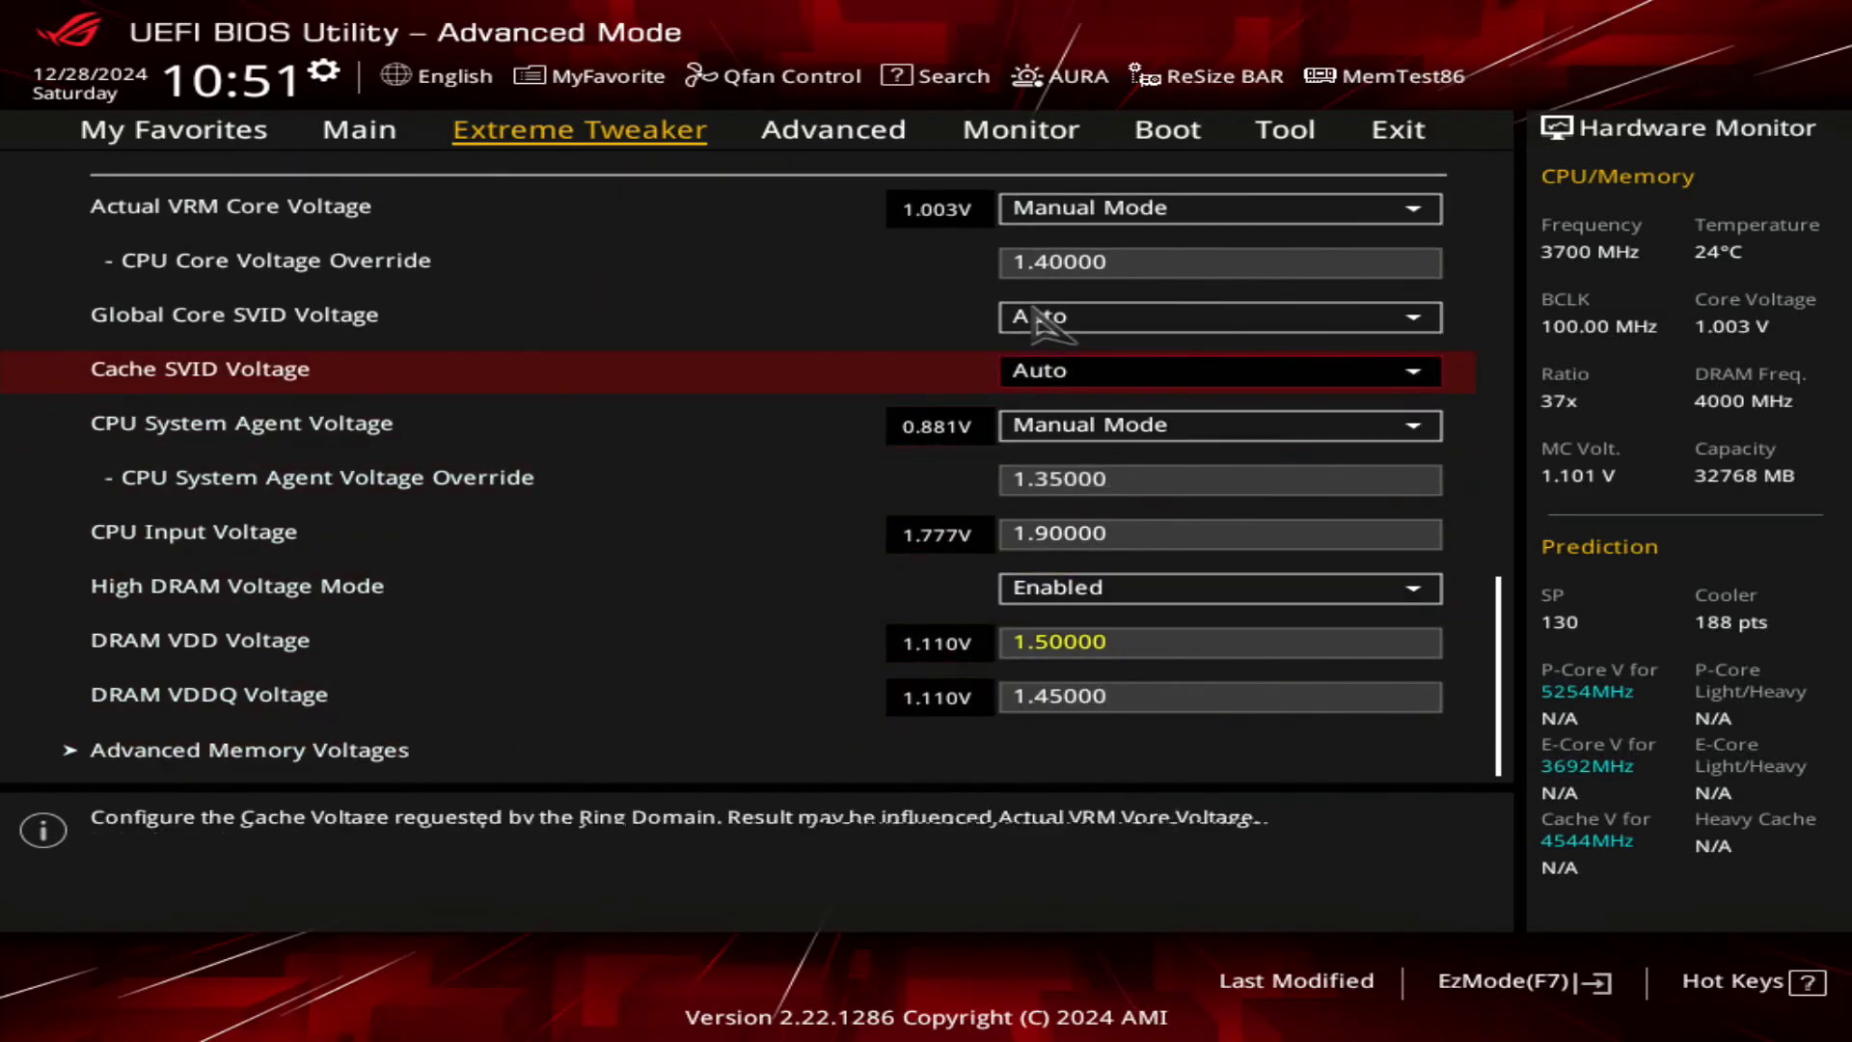
pyautogui.press('Up')
pyautogui.press('Up')
pyautogui.press('Up')
pyautogui.press('Up')
pyautogui.press('Up')
pyautogui.press('Up')
pyautogui.press('Up')
pyautogui.press('Up')
pyautogui.press('Up')
pyautogui.press('Up')
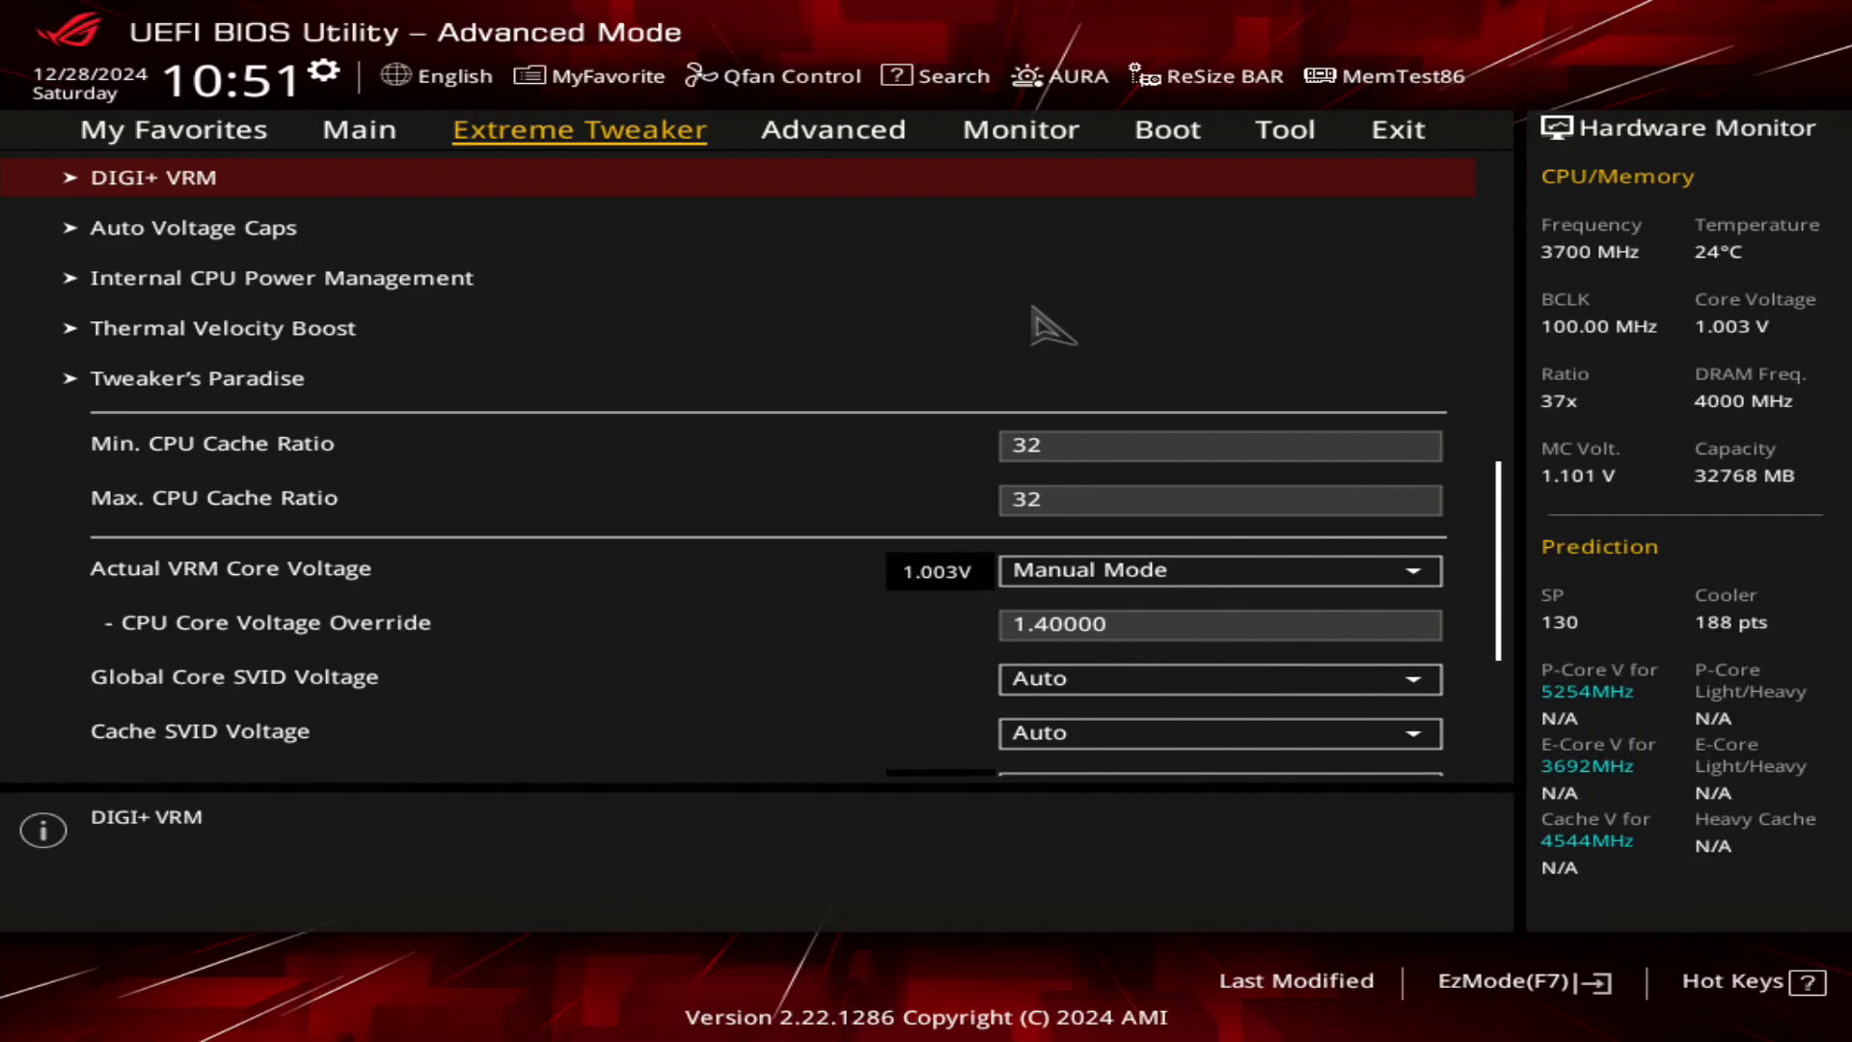
pyautogui.press('Up')
pyautogui.press('Up')
pyautogui.press('Up')
pyautogui.press('Up')
pyautogui.press('Up')
pyautogui.press('Up')
pyautogui.press('Up')
pyautogui.press('Up')
pyautogui.press('Up')
pyautogui.press('Up')
pyautogui.press('Up')
pyautogui.press('Up')
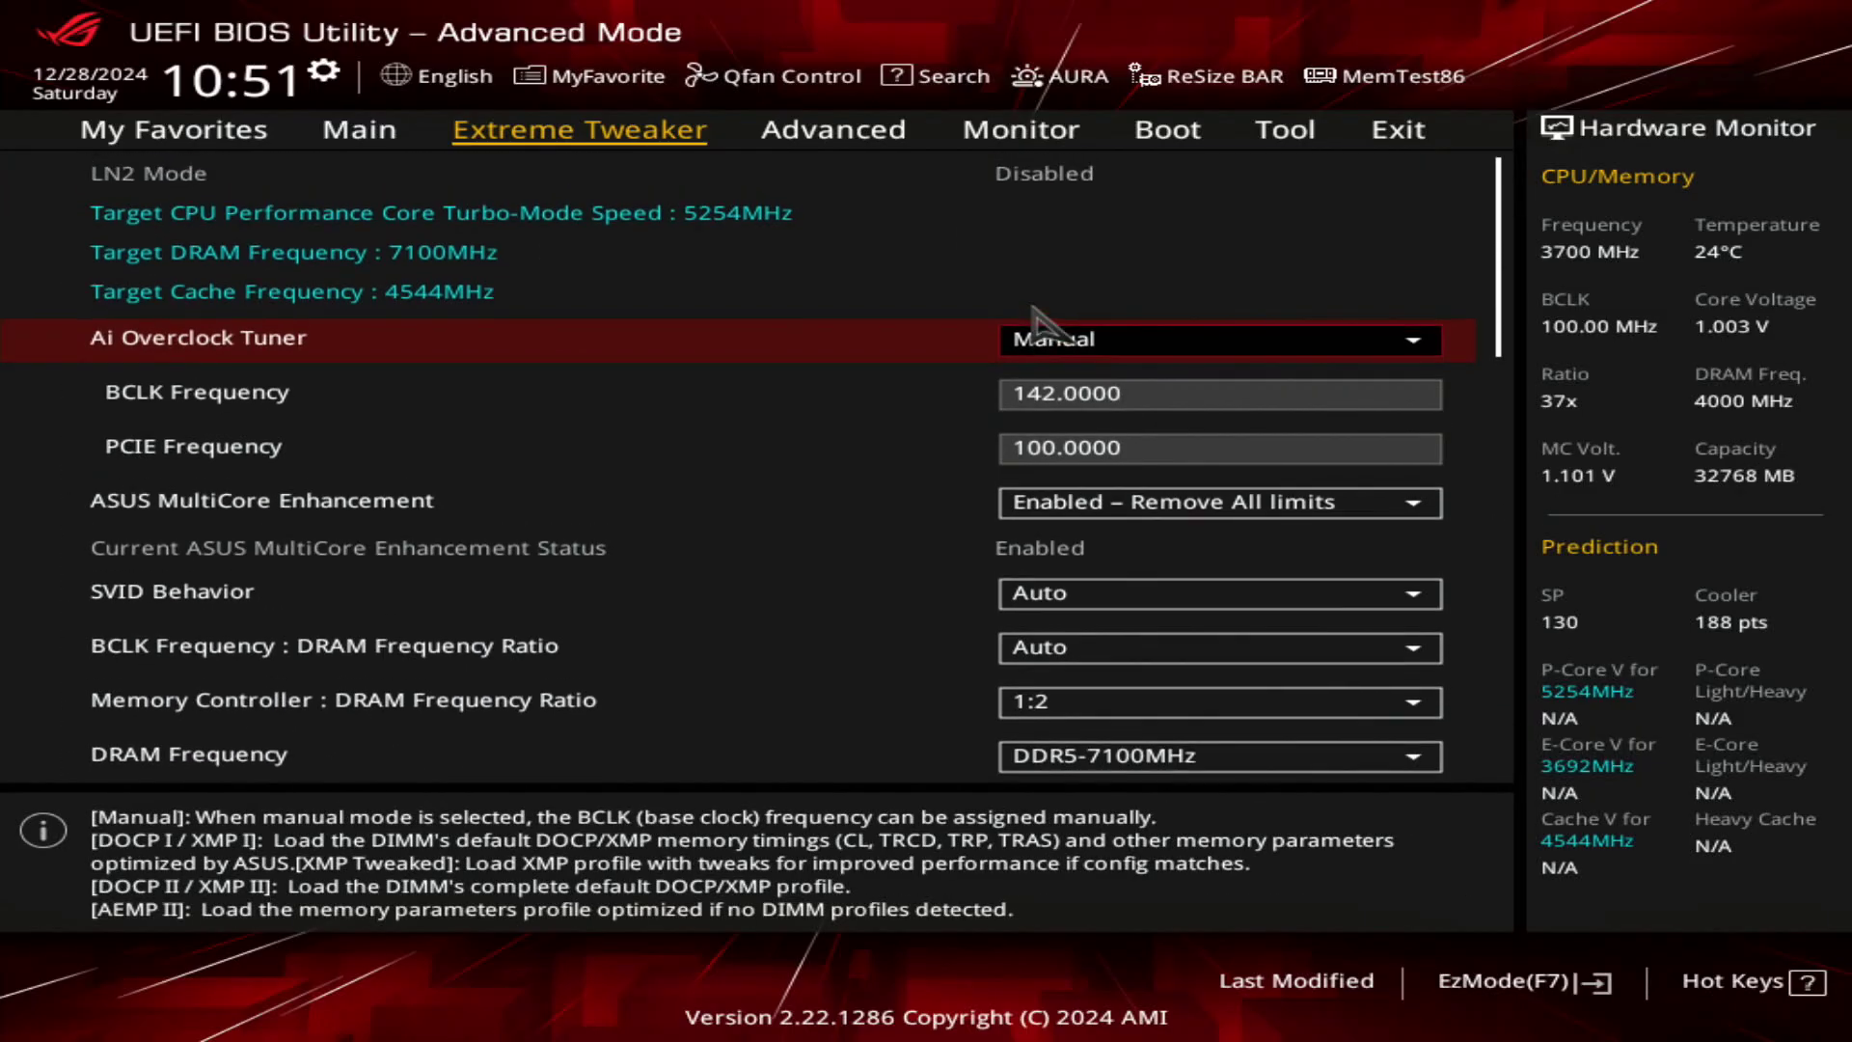
pyautogui.press('Down')
pyautogui.press('Down')
pyautogui.press('Down')
pyautogui.press('Down')
pyautogui.press('Down')
pyautogui.press('Down')
pyautogui.press('Down')
pyautogui.press('Down')
pyautogui.press('Down')
pyautogui.press('Down')
pyautogui.press('Down')
pyautogui.press('Down')
pyautogui.press('Down')
pyautogui.press('Down')
pyautogui.press('Down')
pyautogui.press('Down')
pyautogui.press('Down')
pyautogui.press('Down')
pyautogui.press('Down')
pyautogui.press('Down')
pyautogui.press('Down')
pyautogui.press('Down')
pyautogui.press('Down')
pyautogui.press('Down')
pyautogui.press('Down')
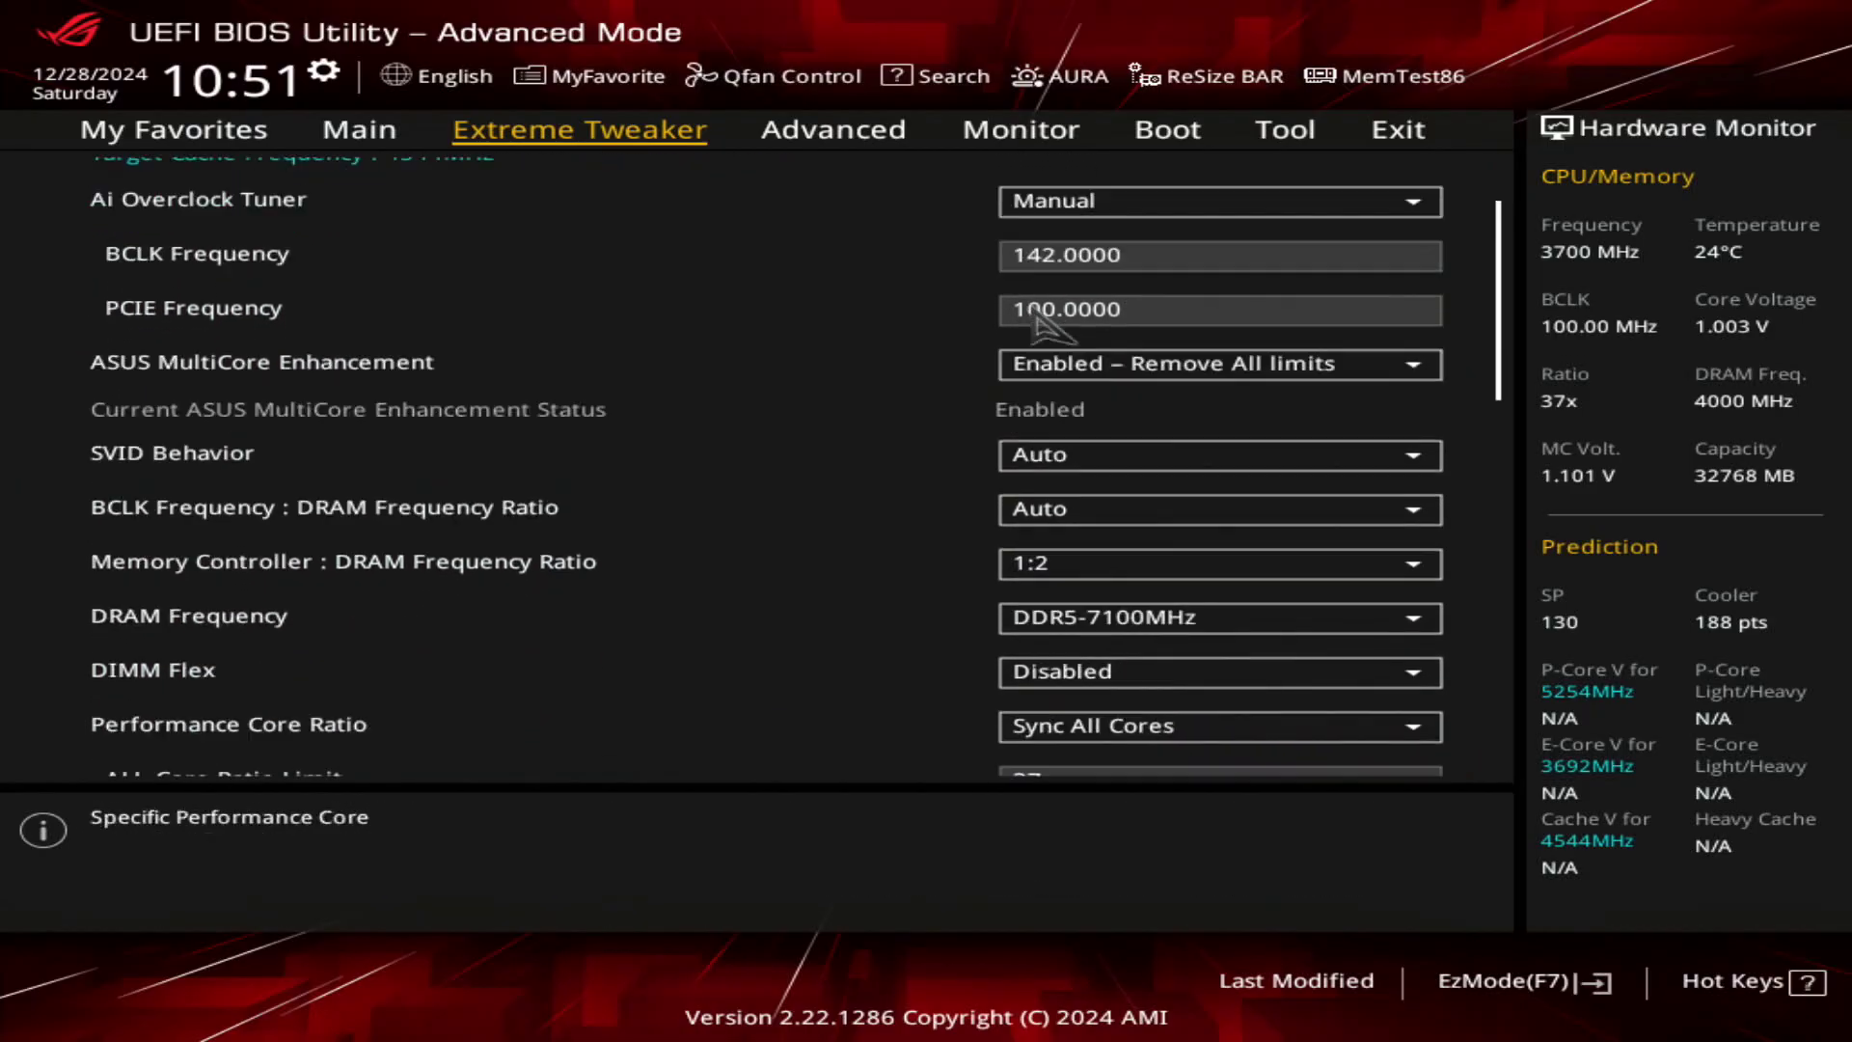
pyautogui.press('Down')
pyautogui.press('Down')
pyautogui.press('Down')
pyautogui.press('Down')
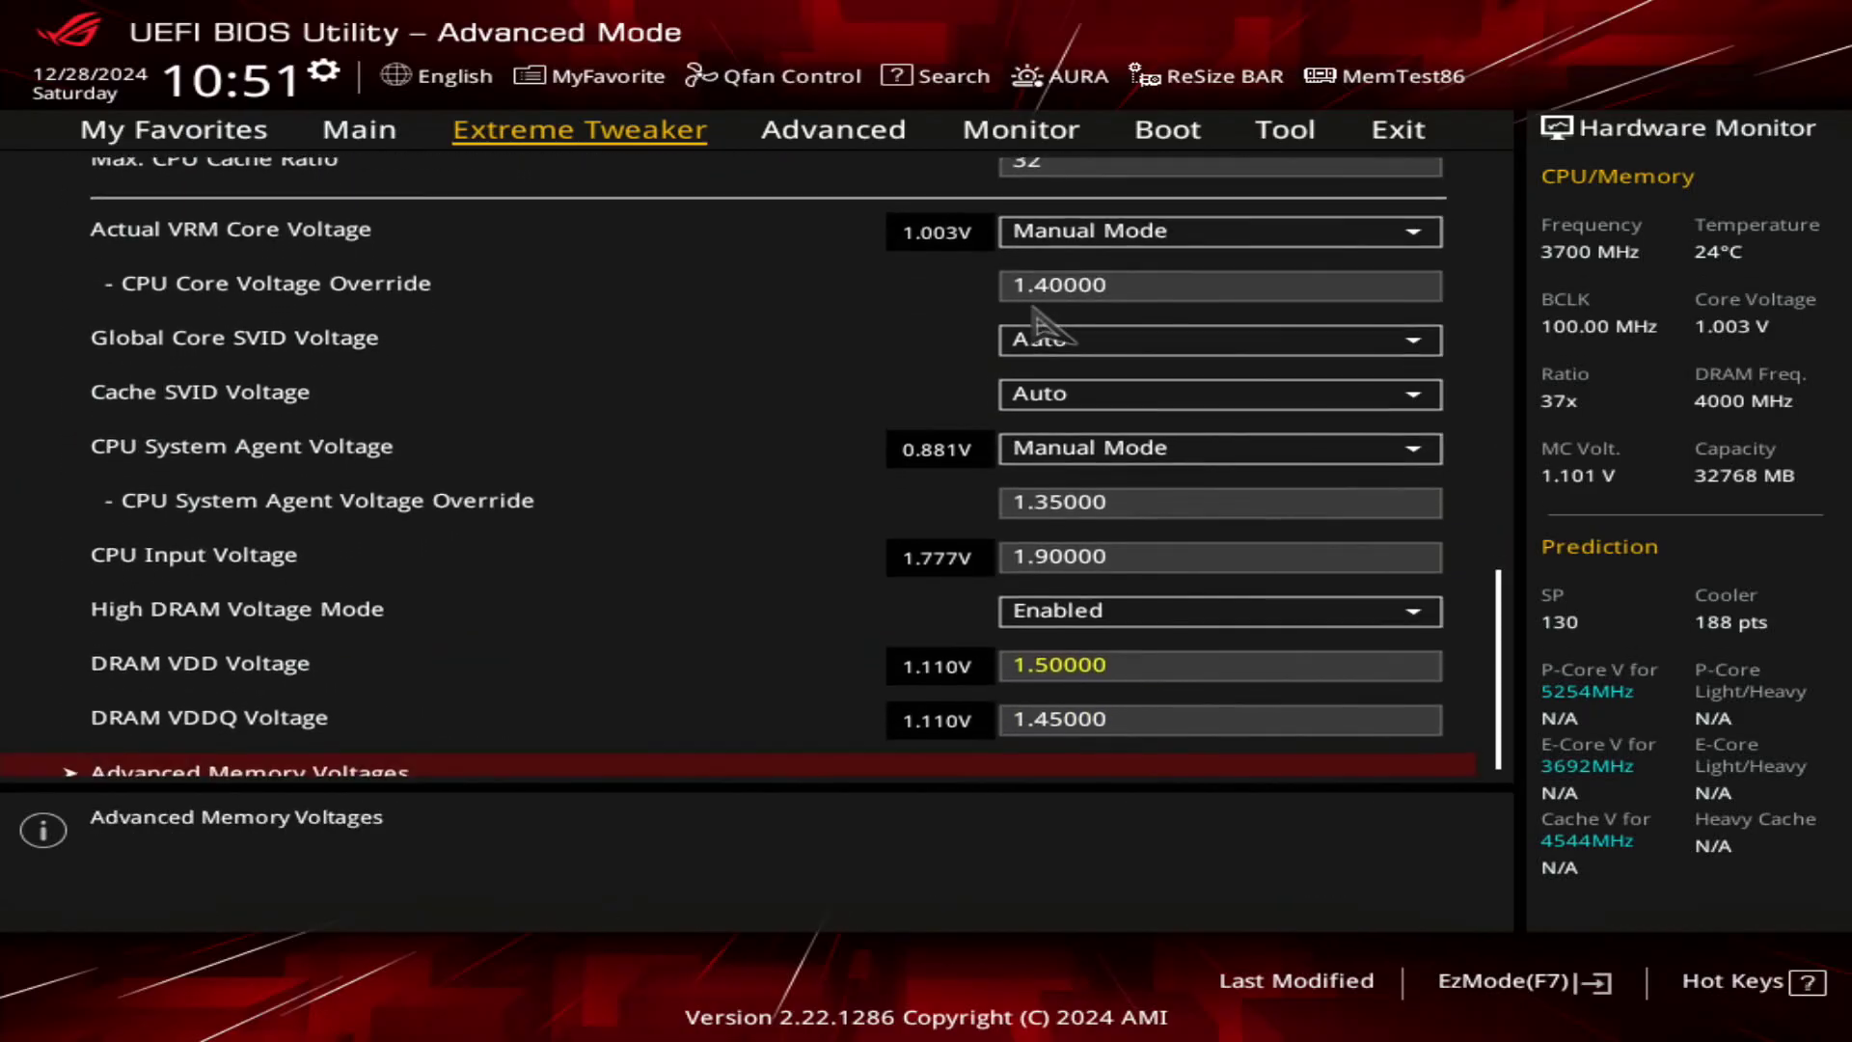
pyautogui.press('Up')
pyautogui.press('Up')
pyautogui.press('Up')
pyautogui.press('Up')
pyautogui.press('Up')
pyautogui.press('Up')
pyautogui.press('Up')
pyautogui.press('Up')
pyautogui.press('Up')
pyautogui.press('Up')
pyautogui.press('Up')
pyautogui.press('Up')
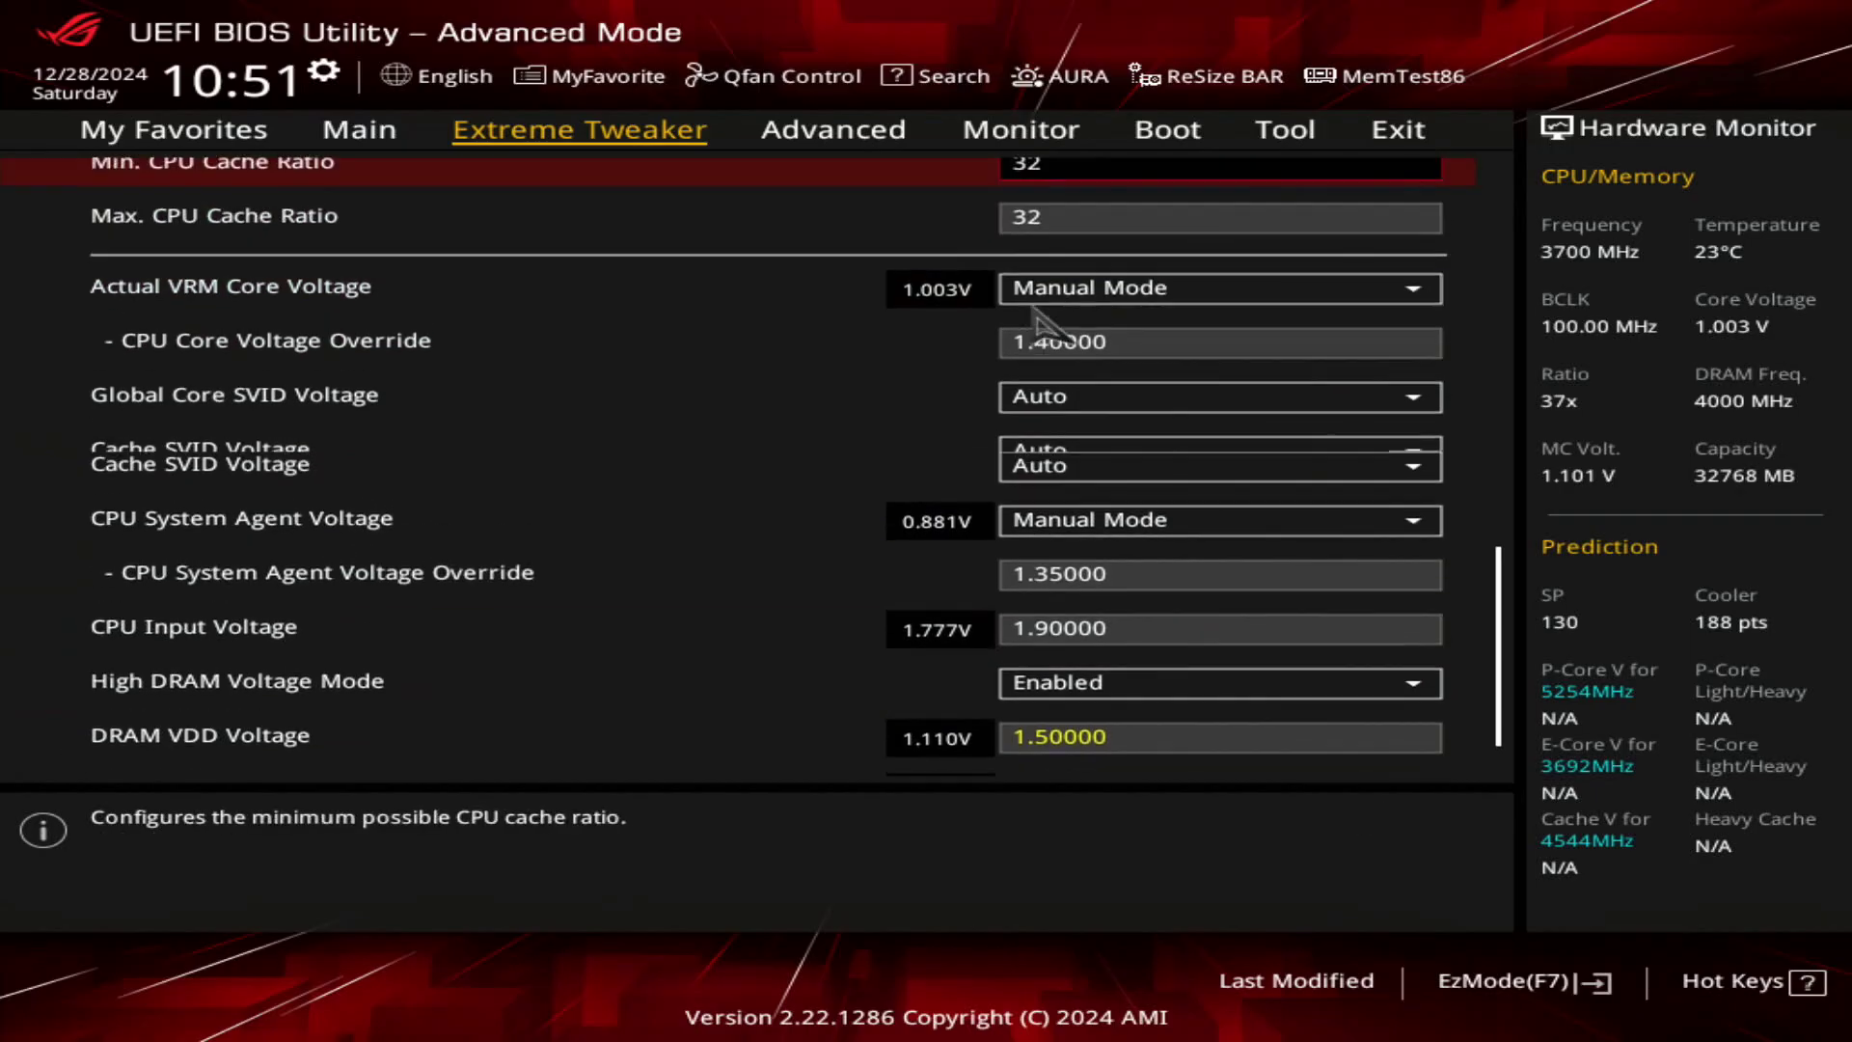
# - Save the BIOS changes, reboot into Windows and open CPU-Z showing a 141.97 MHz bus speed
pyautogui.press('F10')
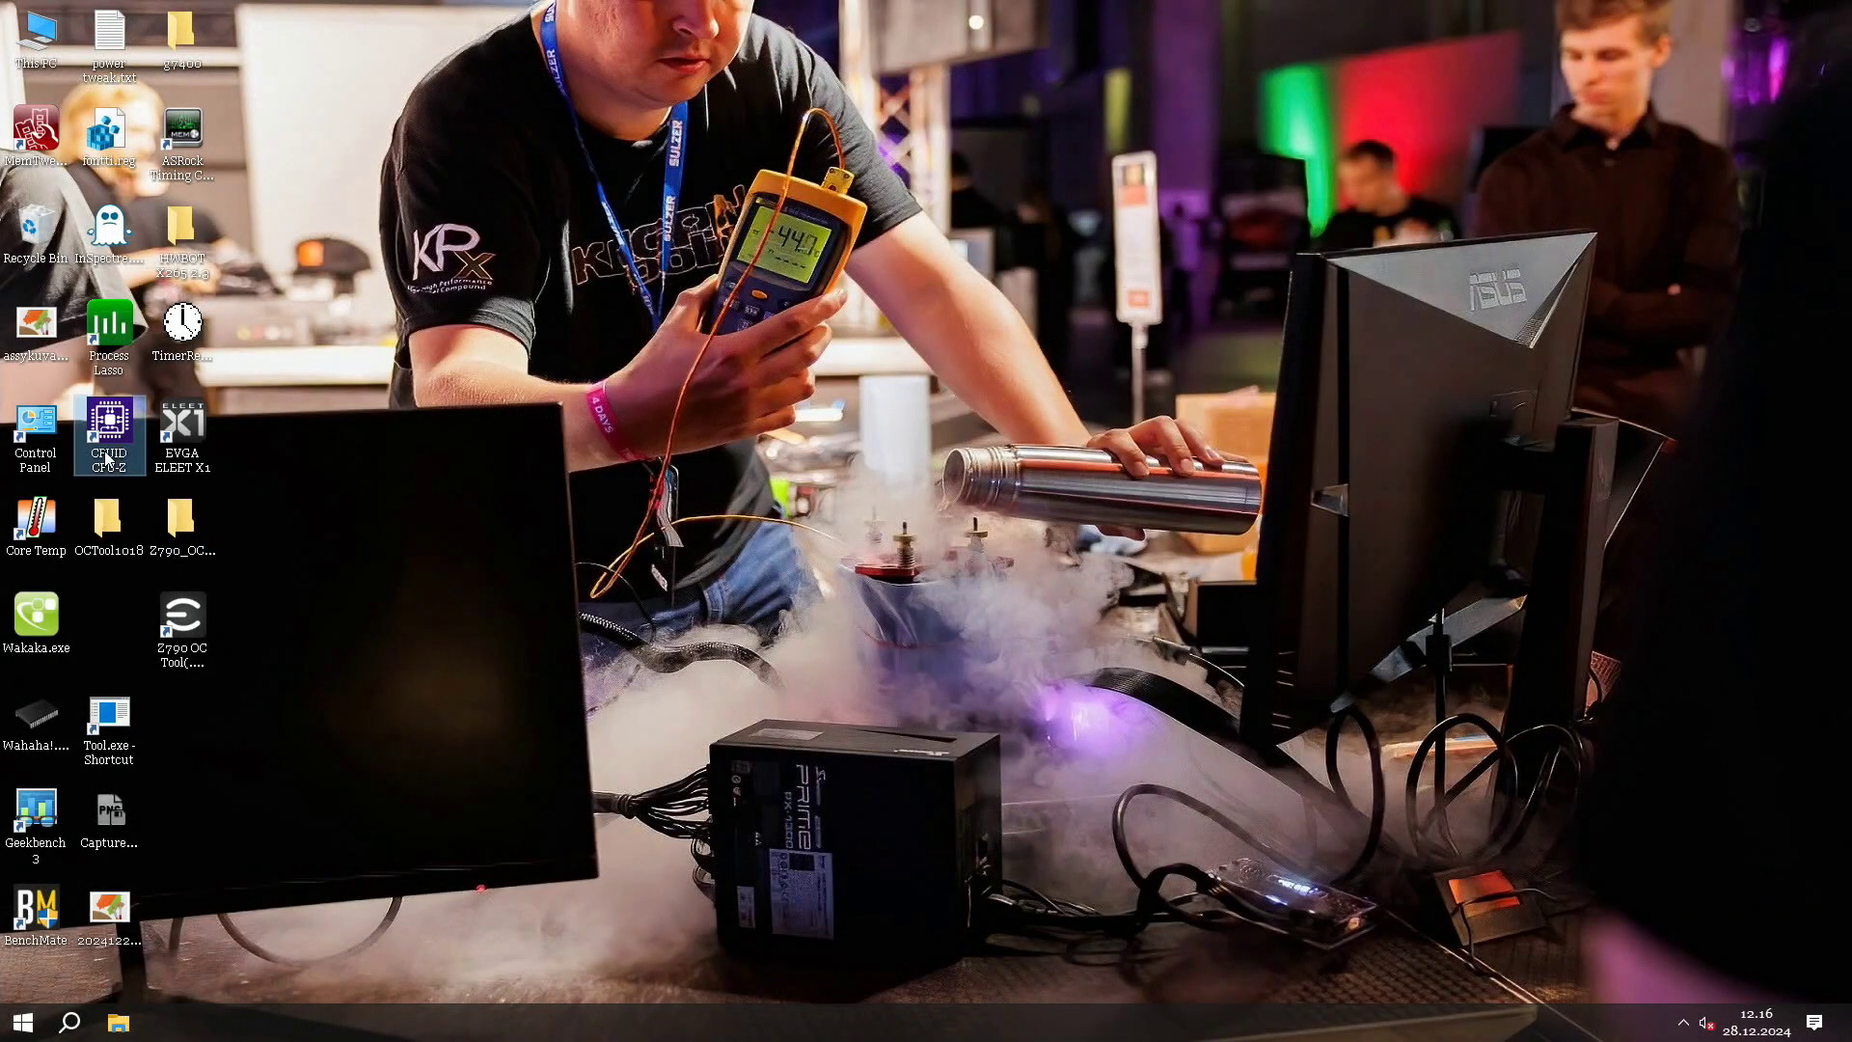
pyautogui.doubleClick(107, 459)
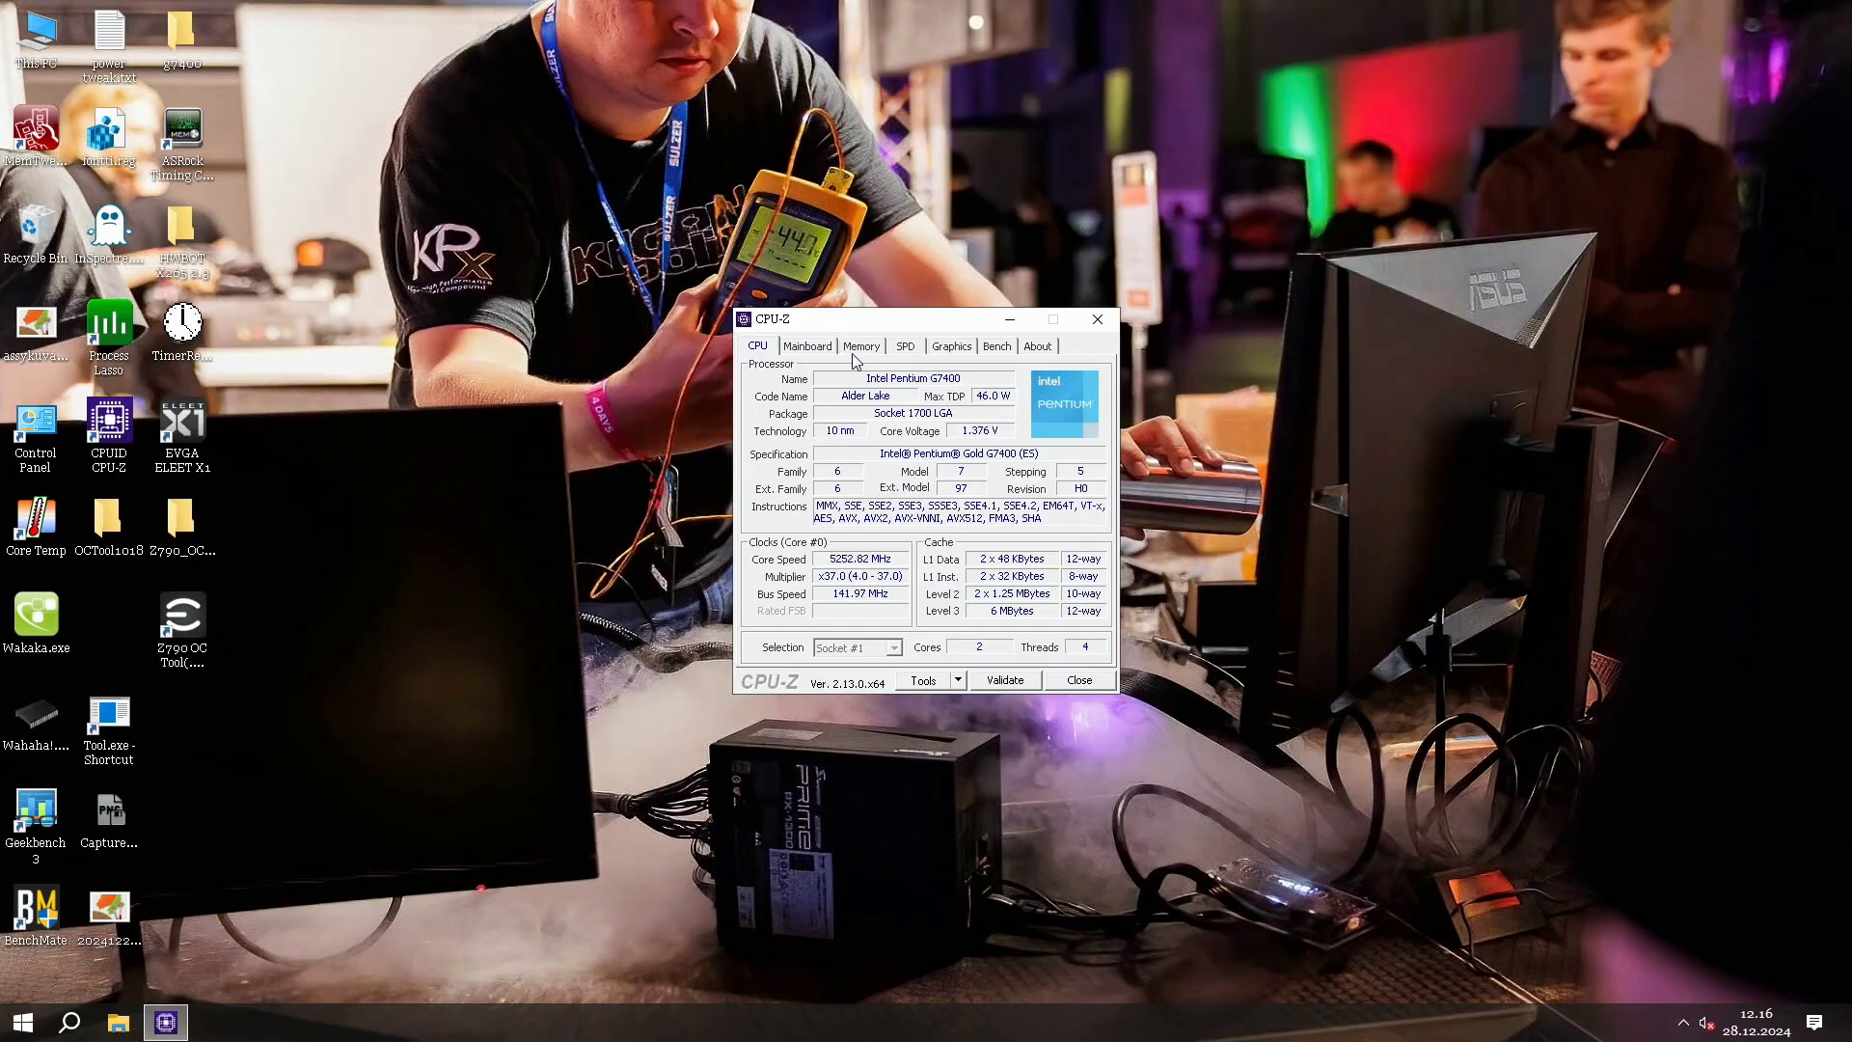
pyautogui.moveTo(870, 328); pyautogui.dragTo(657, 189)
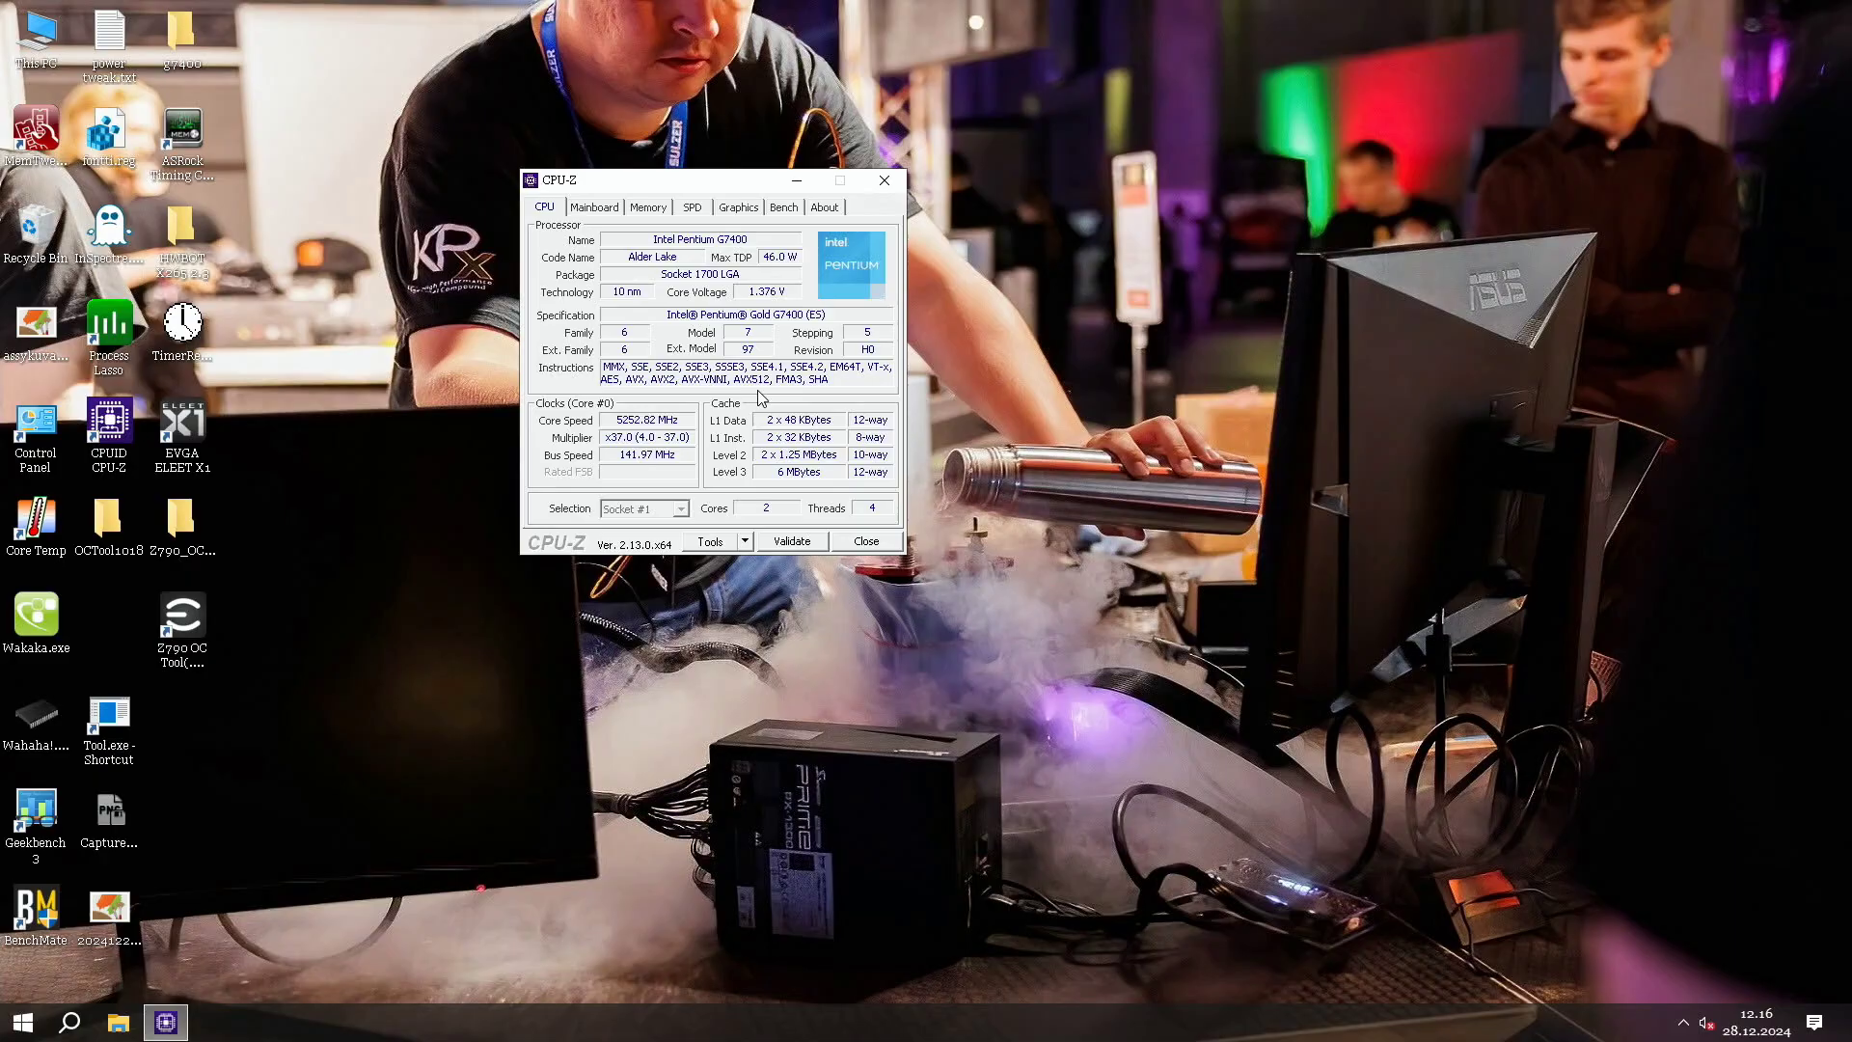
# - Show CPU-Z's Mainboard page: ROG MAXIMUS Z790 APEX ENCORE on BIOS 9905
pyautogui.click(608, 208)
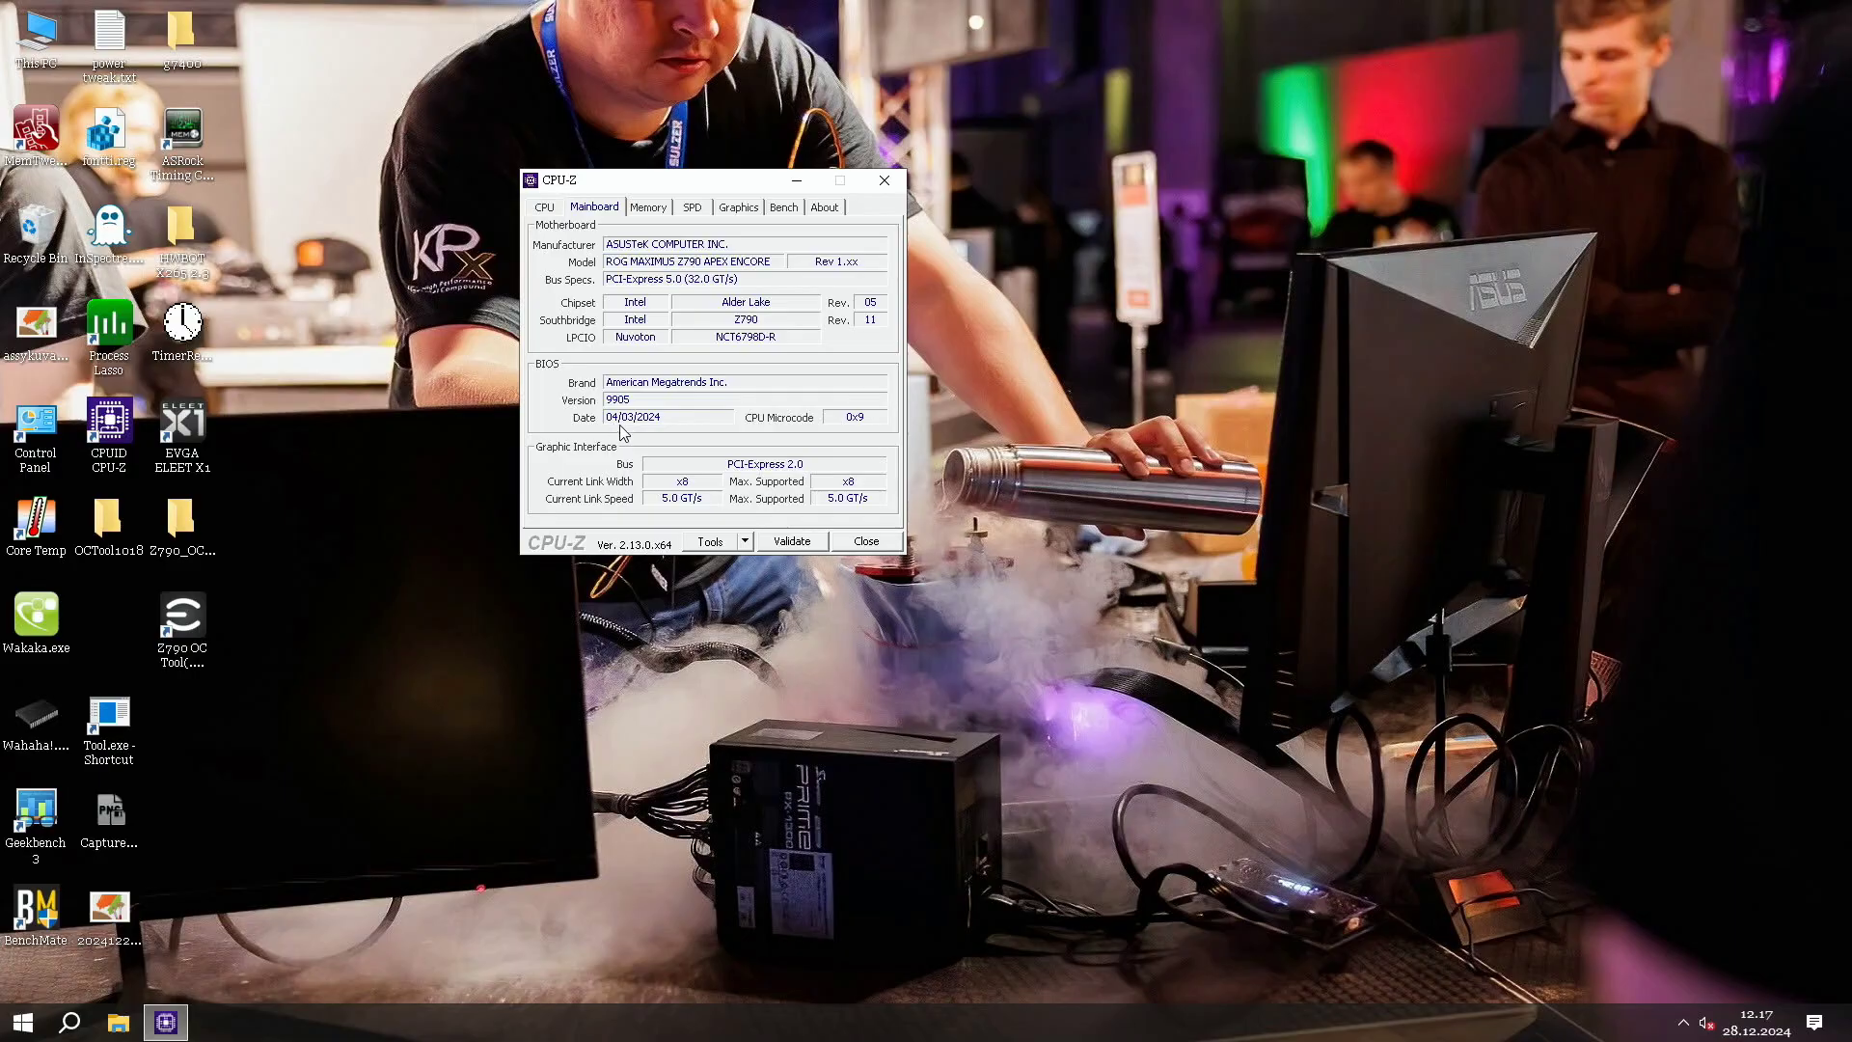
# - Check CPU-Z's Memory and SPD pages, return to the CPU page, then close CPU-Z
pyautogui.click(650, 208)
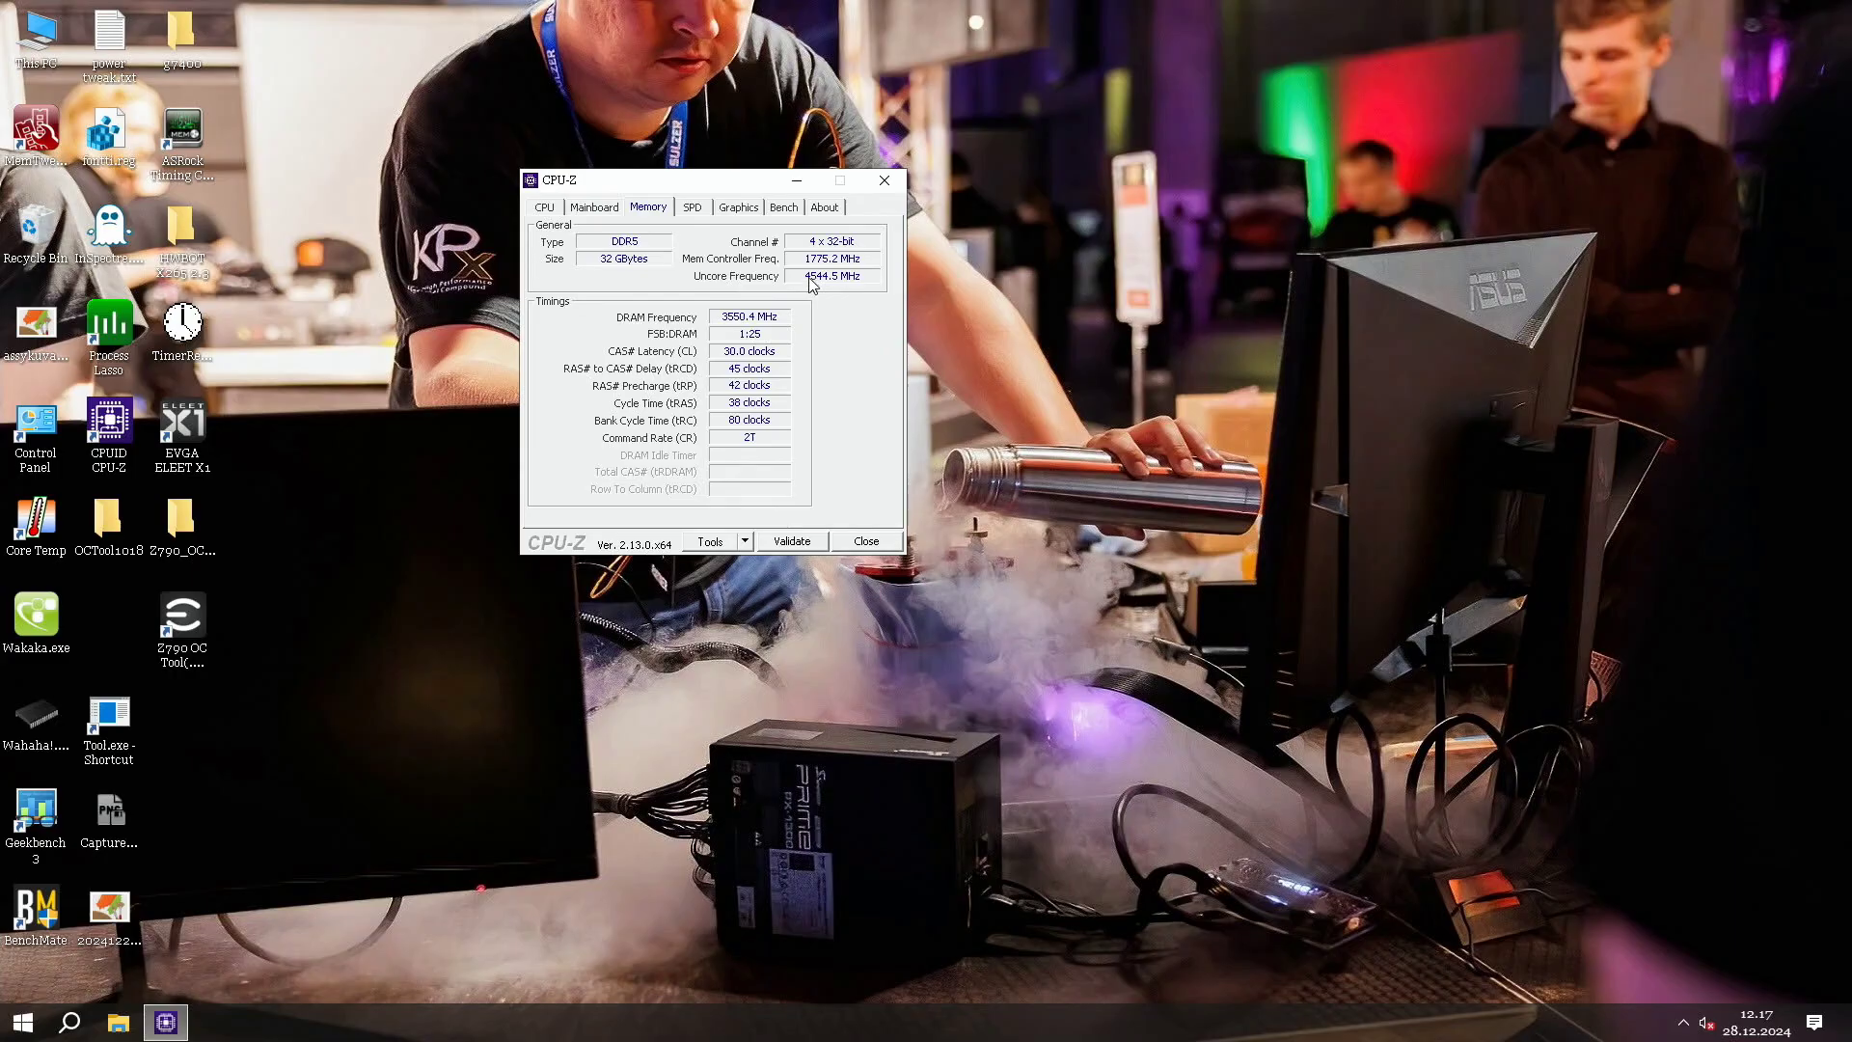
pyautogui.click(693, 208)
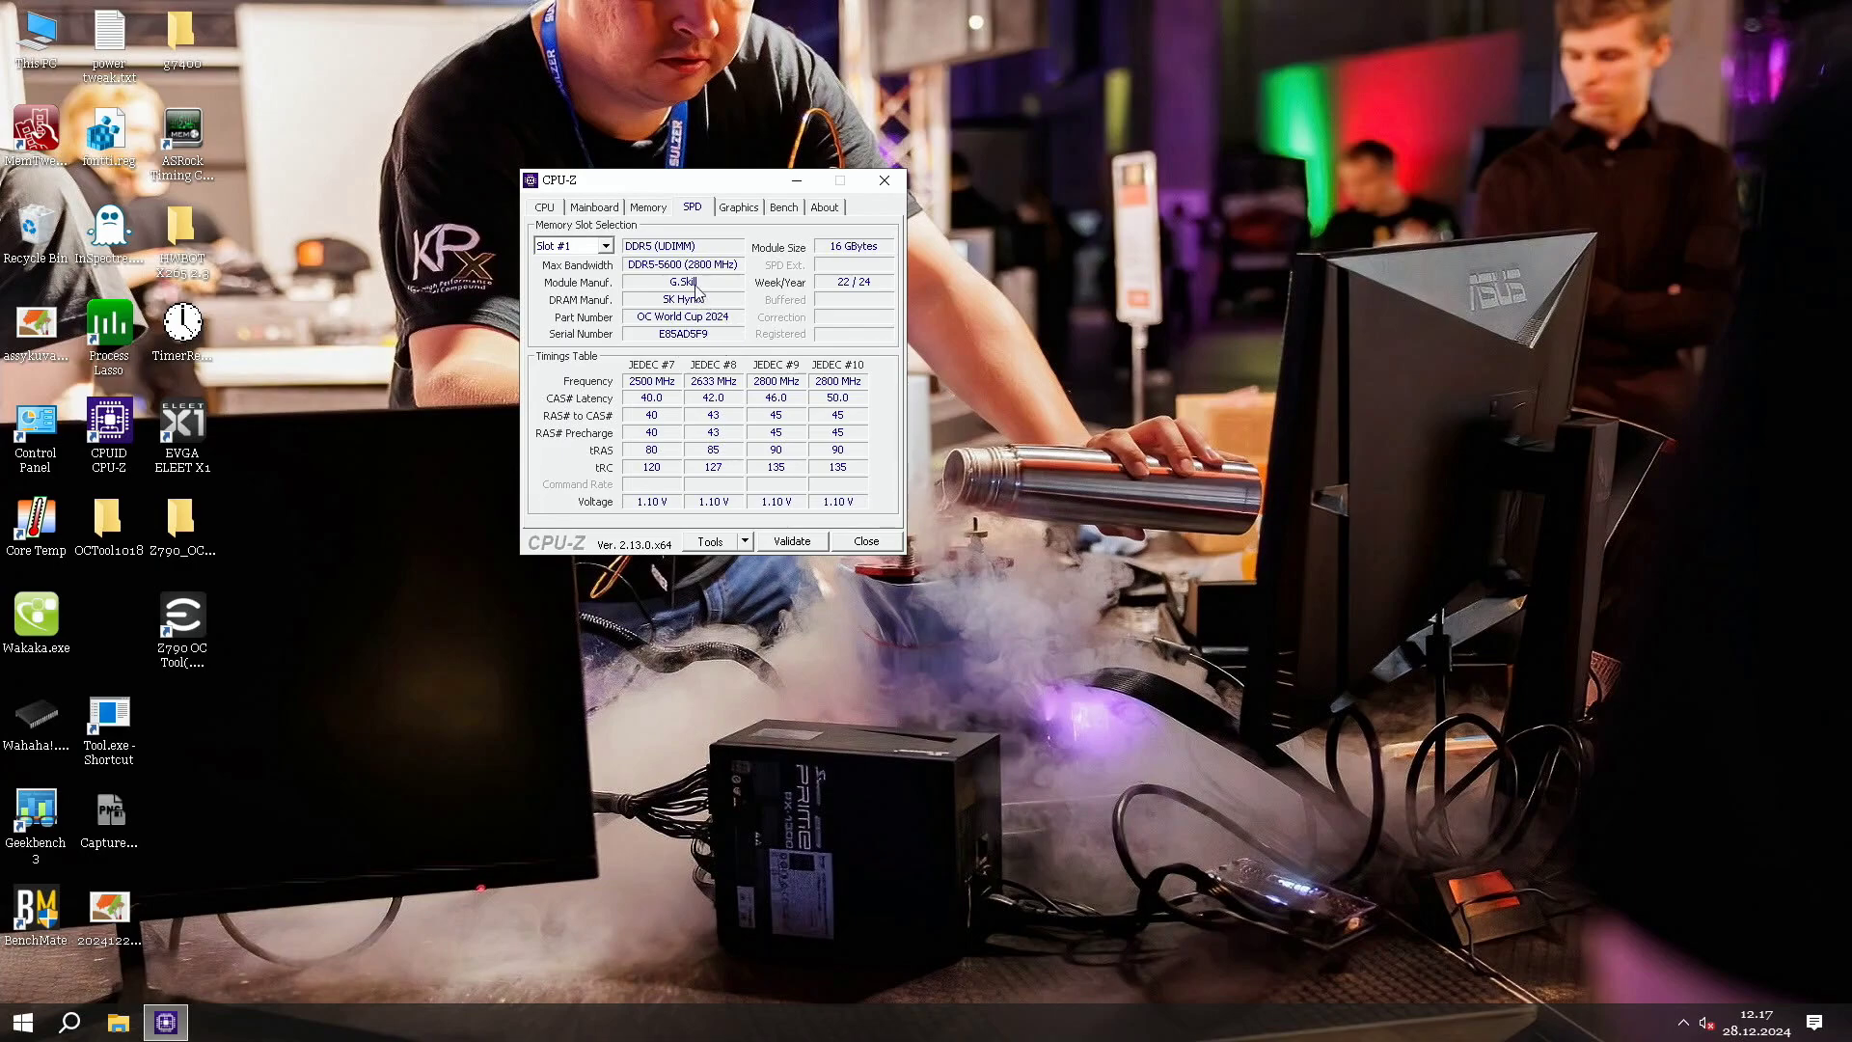
pyautogui.moveTo(678, 183); pyautogui.dragTo(504, 91)
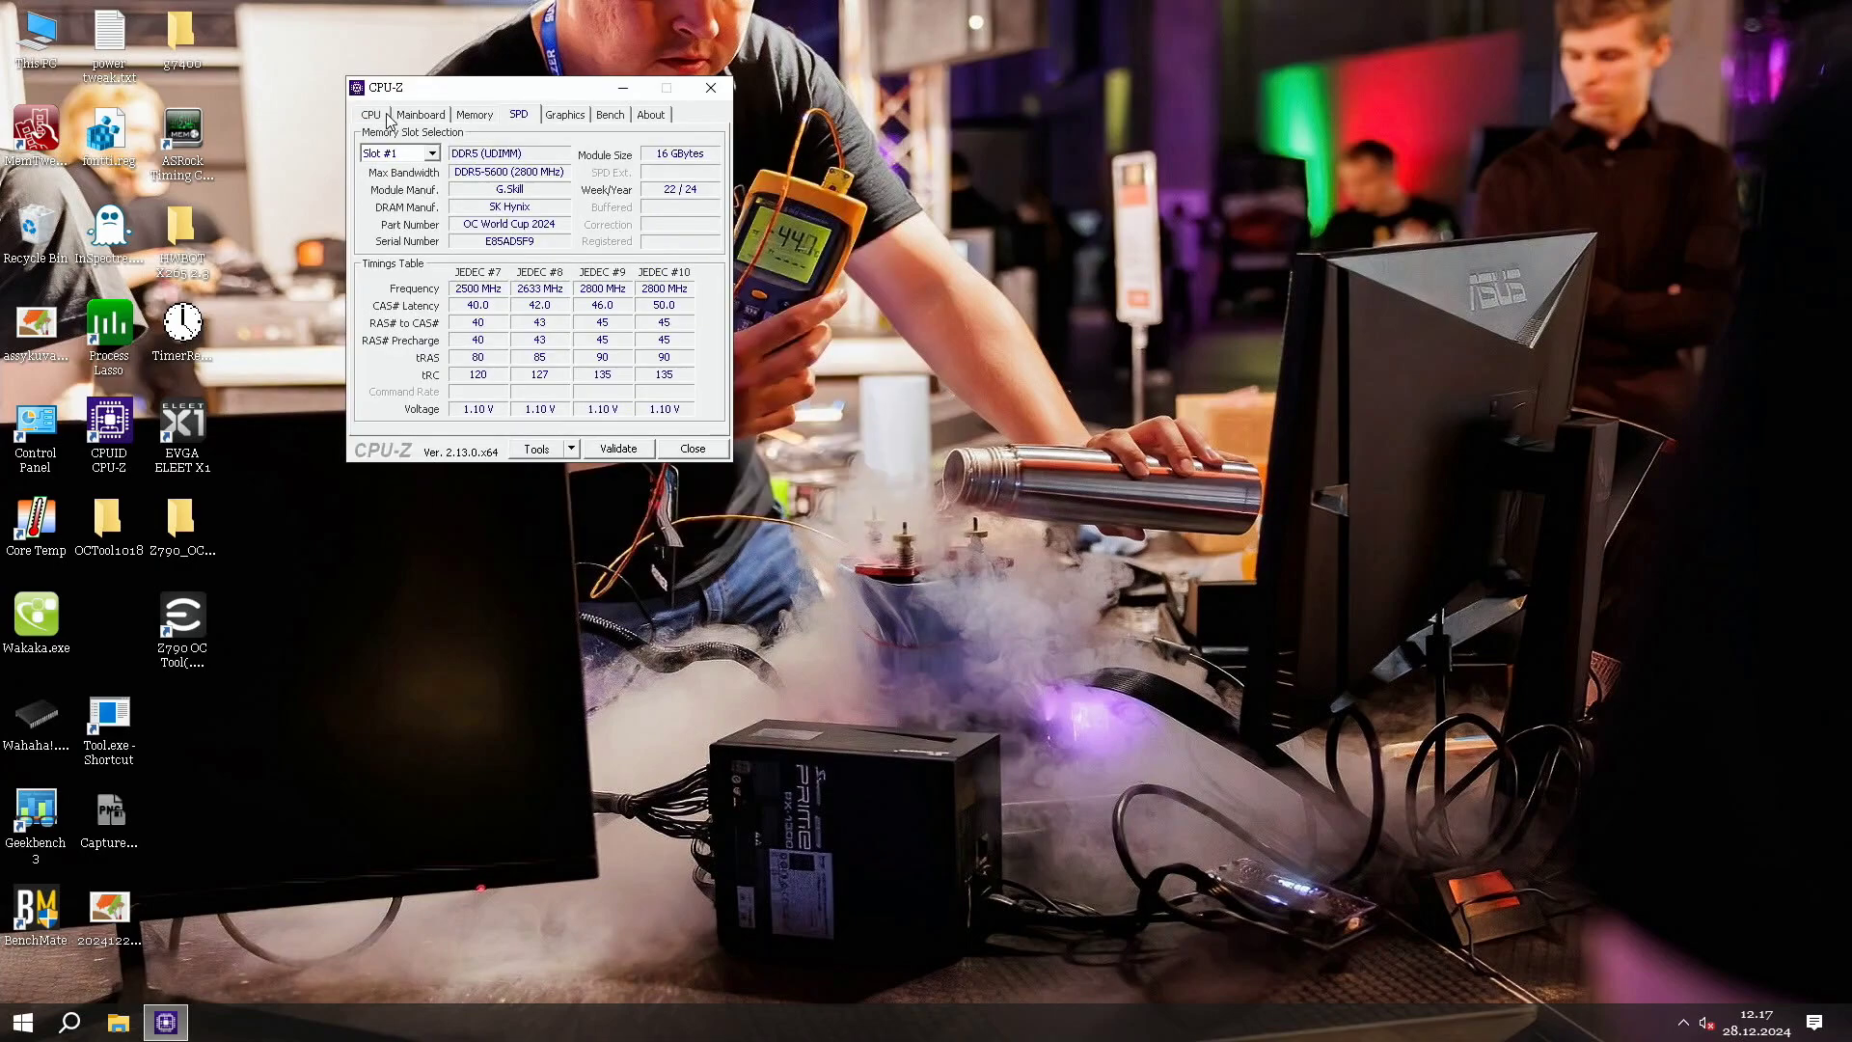
pyautogui.click(378, 114)
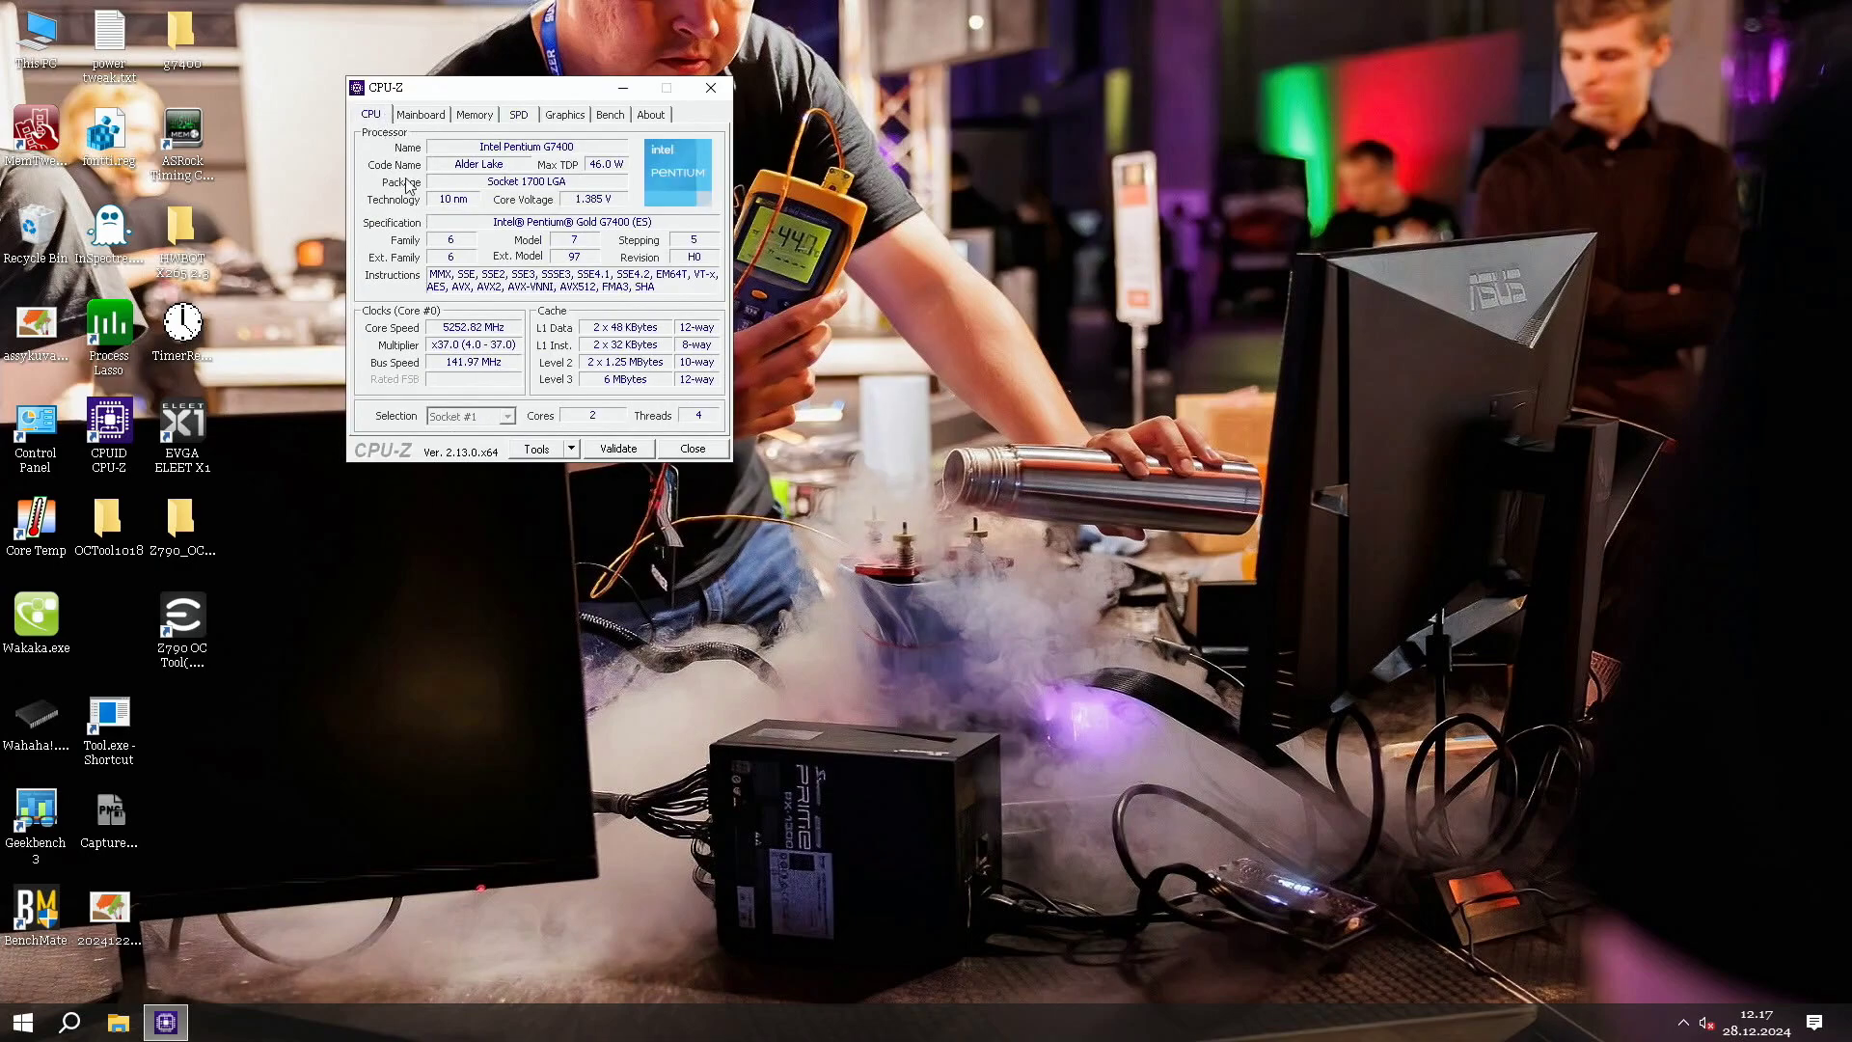
pyautogui.click(693, 450)
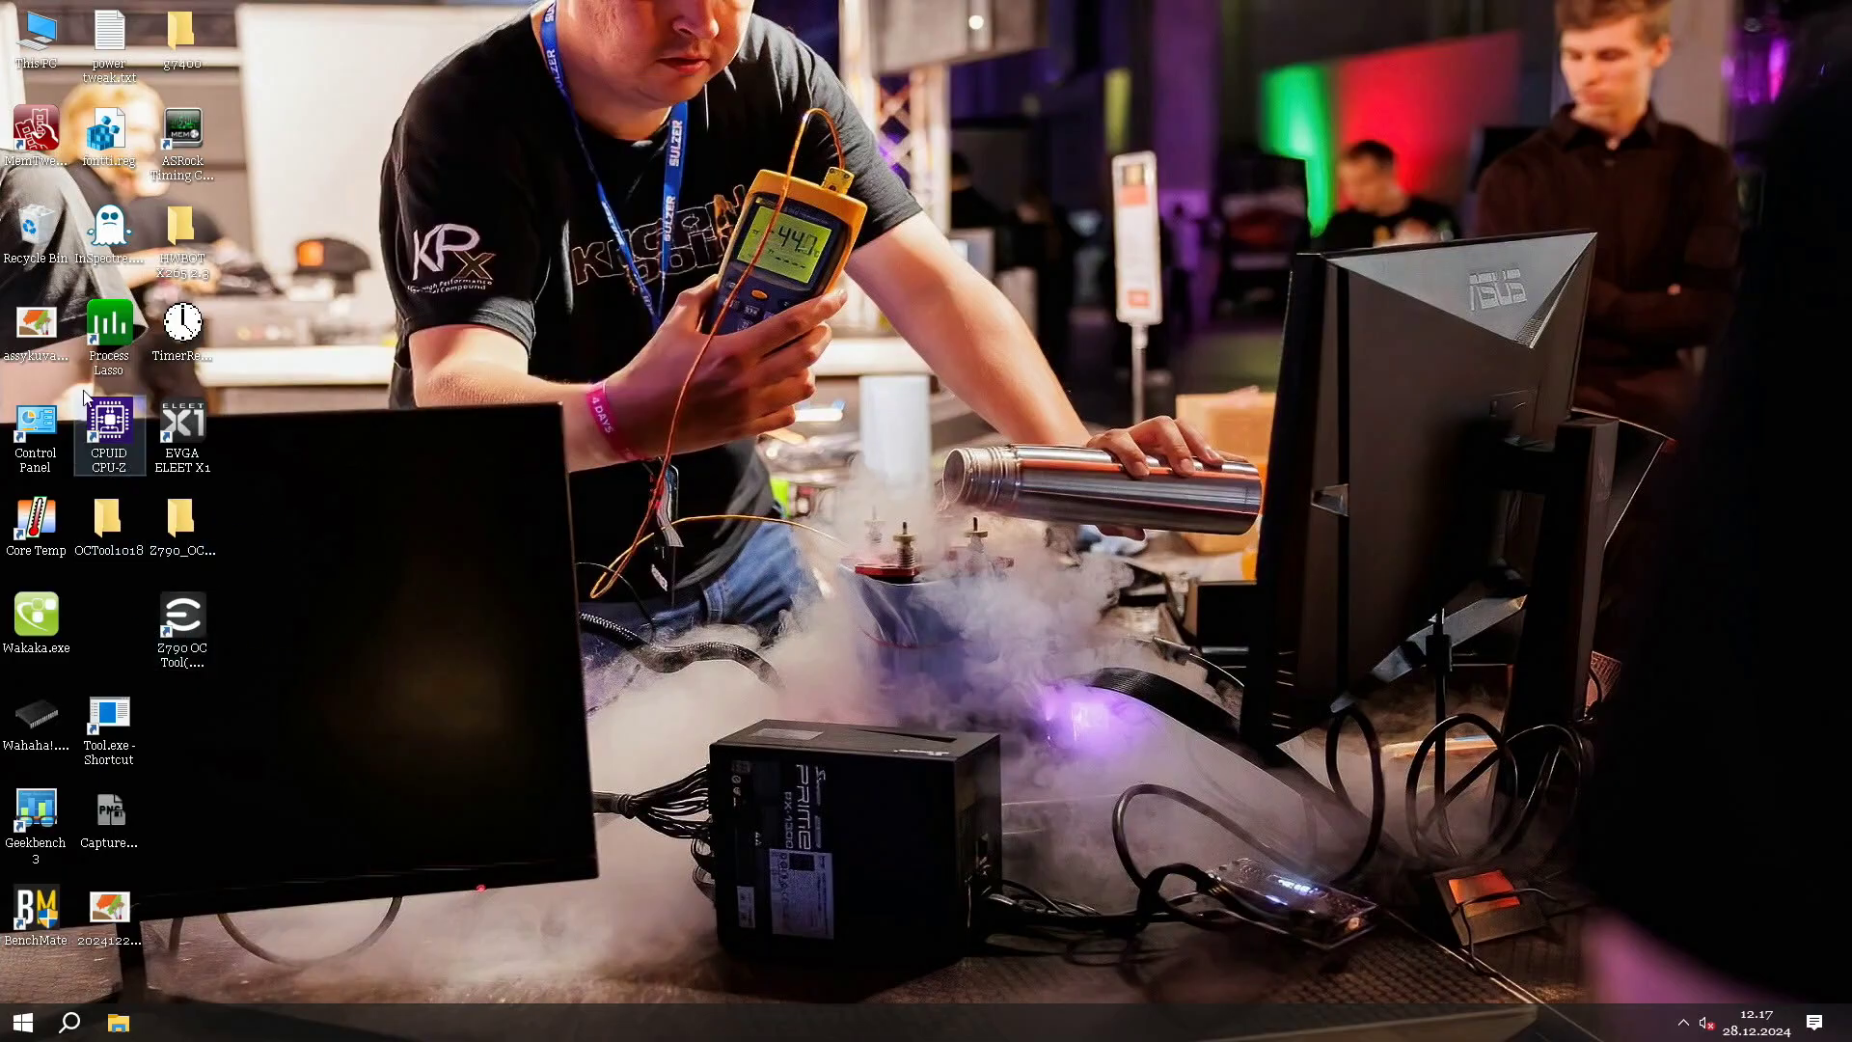
# - Launch Core Temp and BenchMate, then start y-cruncher 0.8.5's Pi-1b benchmark
pyautogui.doubleClick(36, 526)
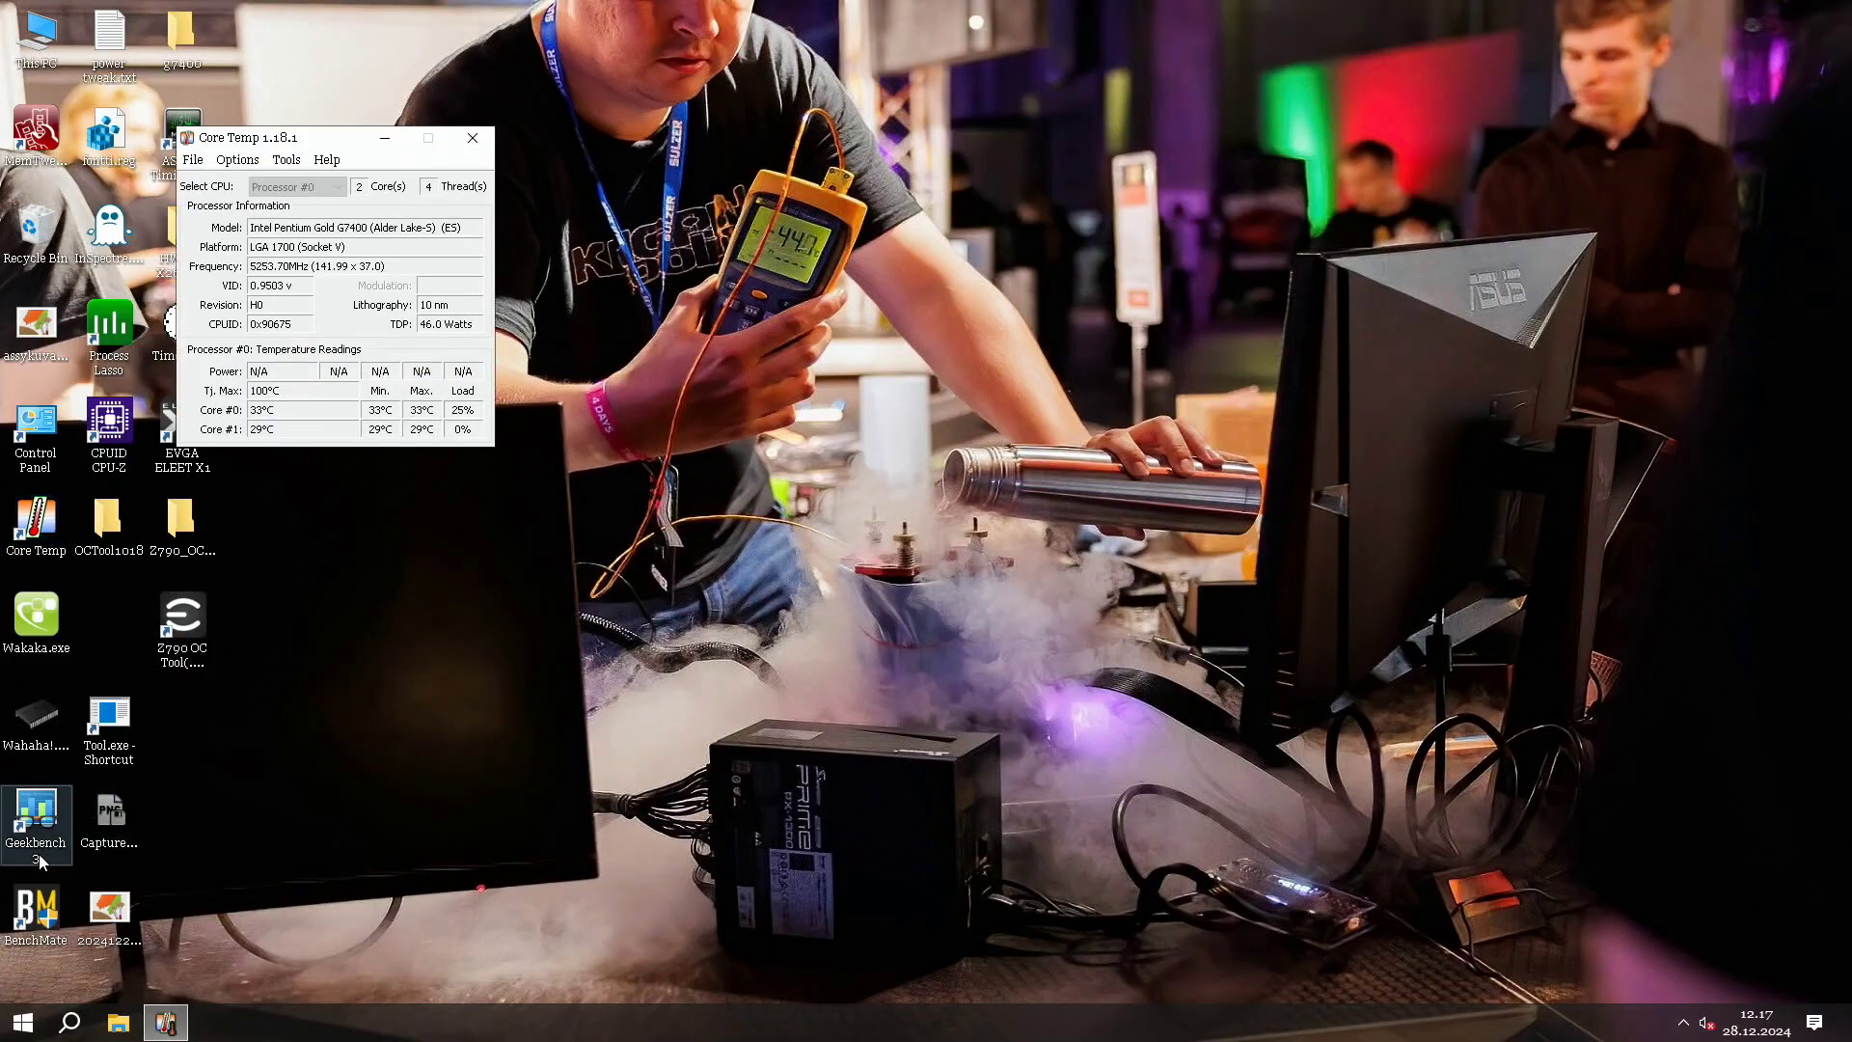
pyautogui.doubleClick(34, 918)
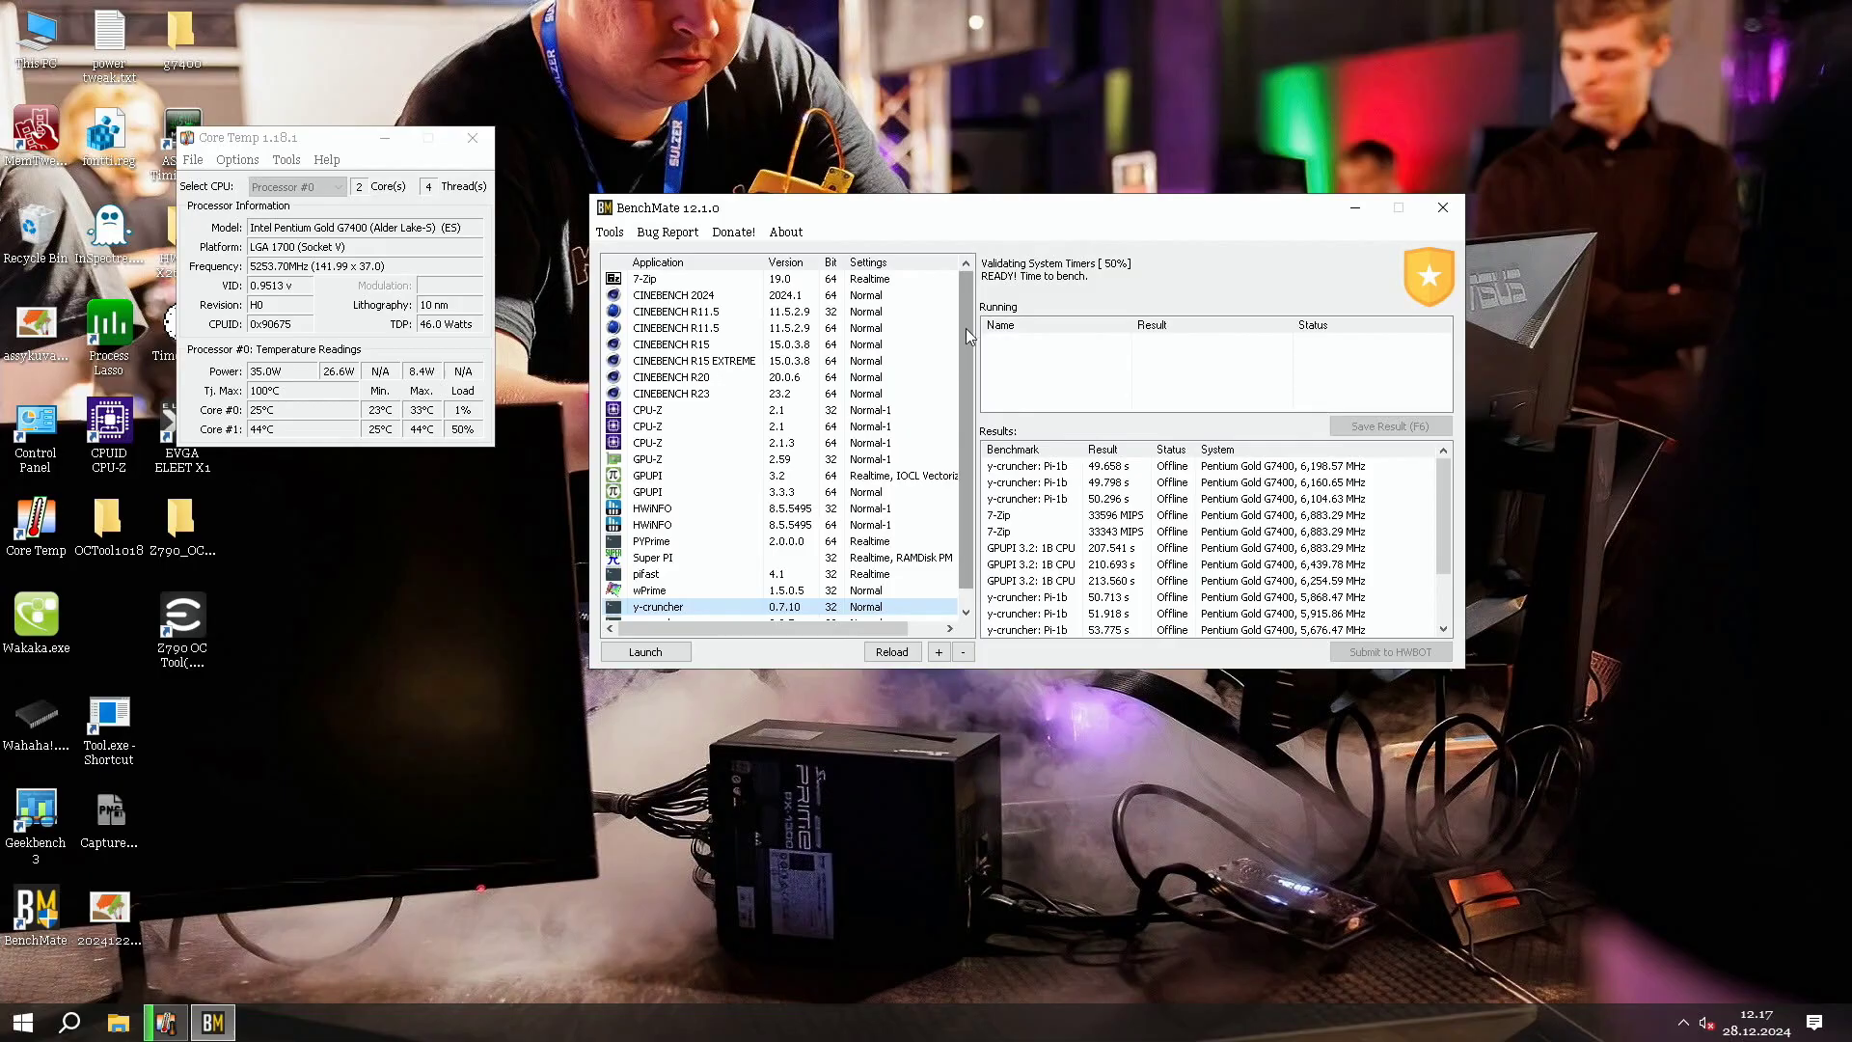
pyautogui.scroll(-1, 971, 415)
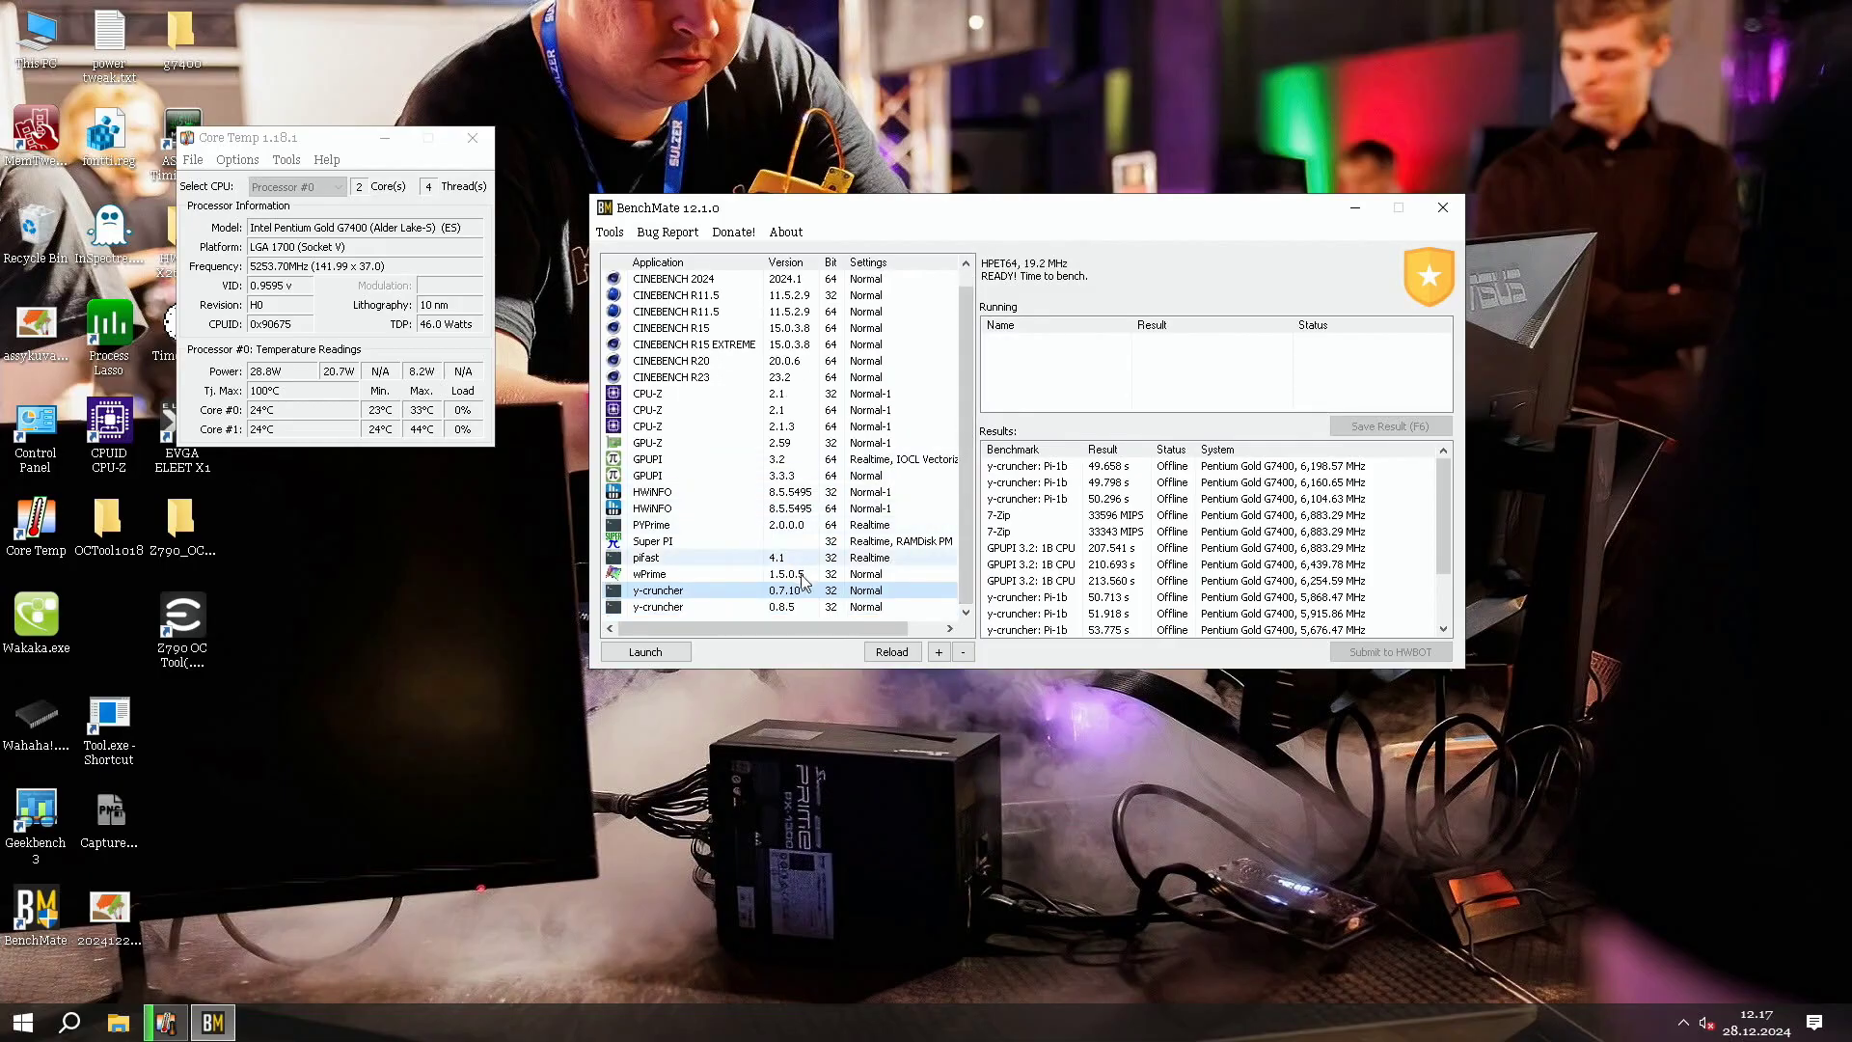
pyautogui.doubleClick(921, 606)
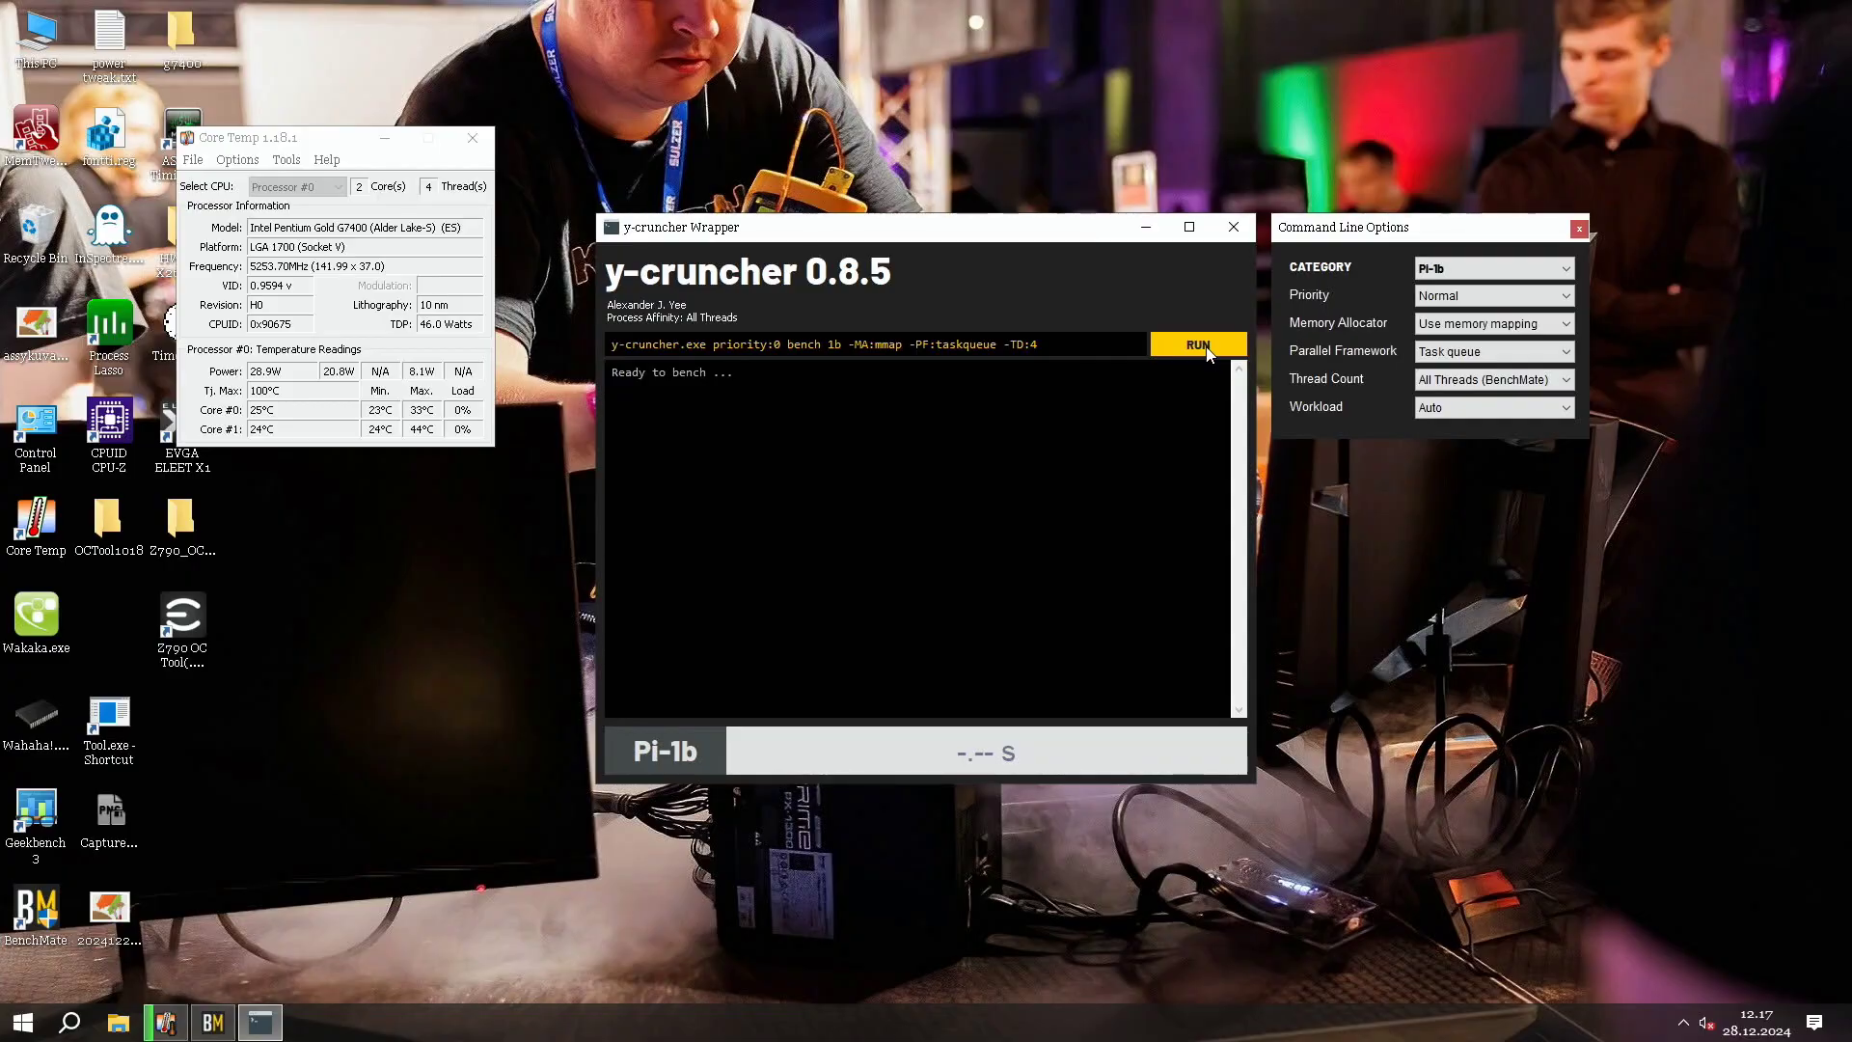
pyautogui.click(1199, 345)
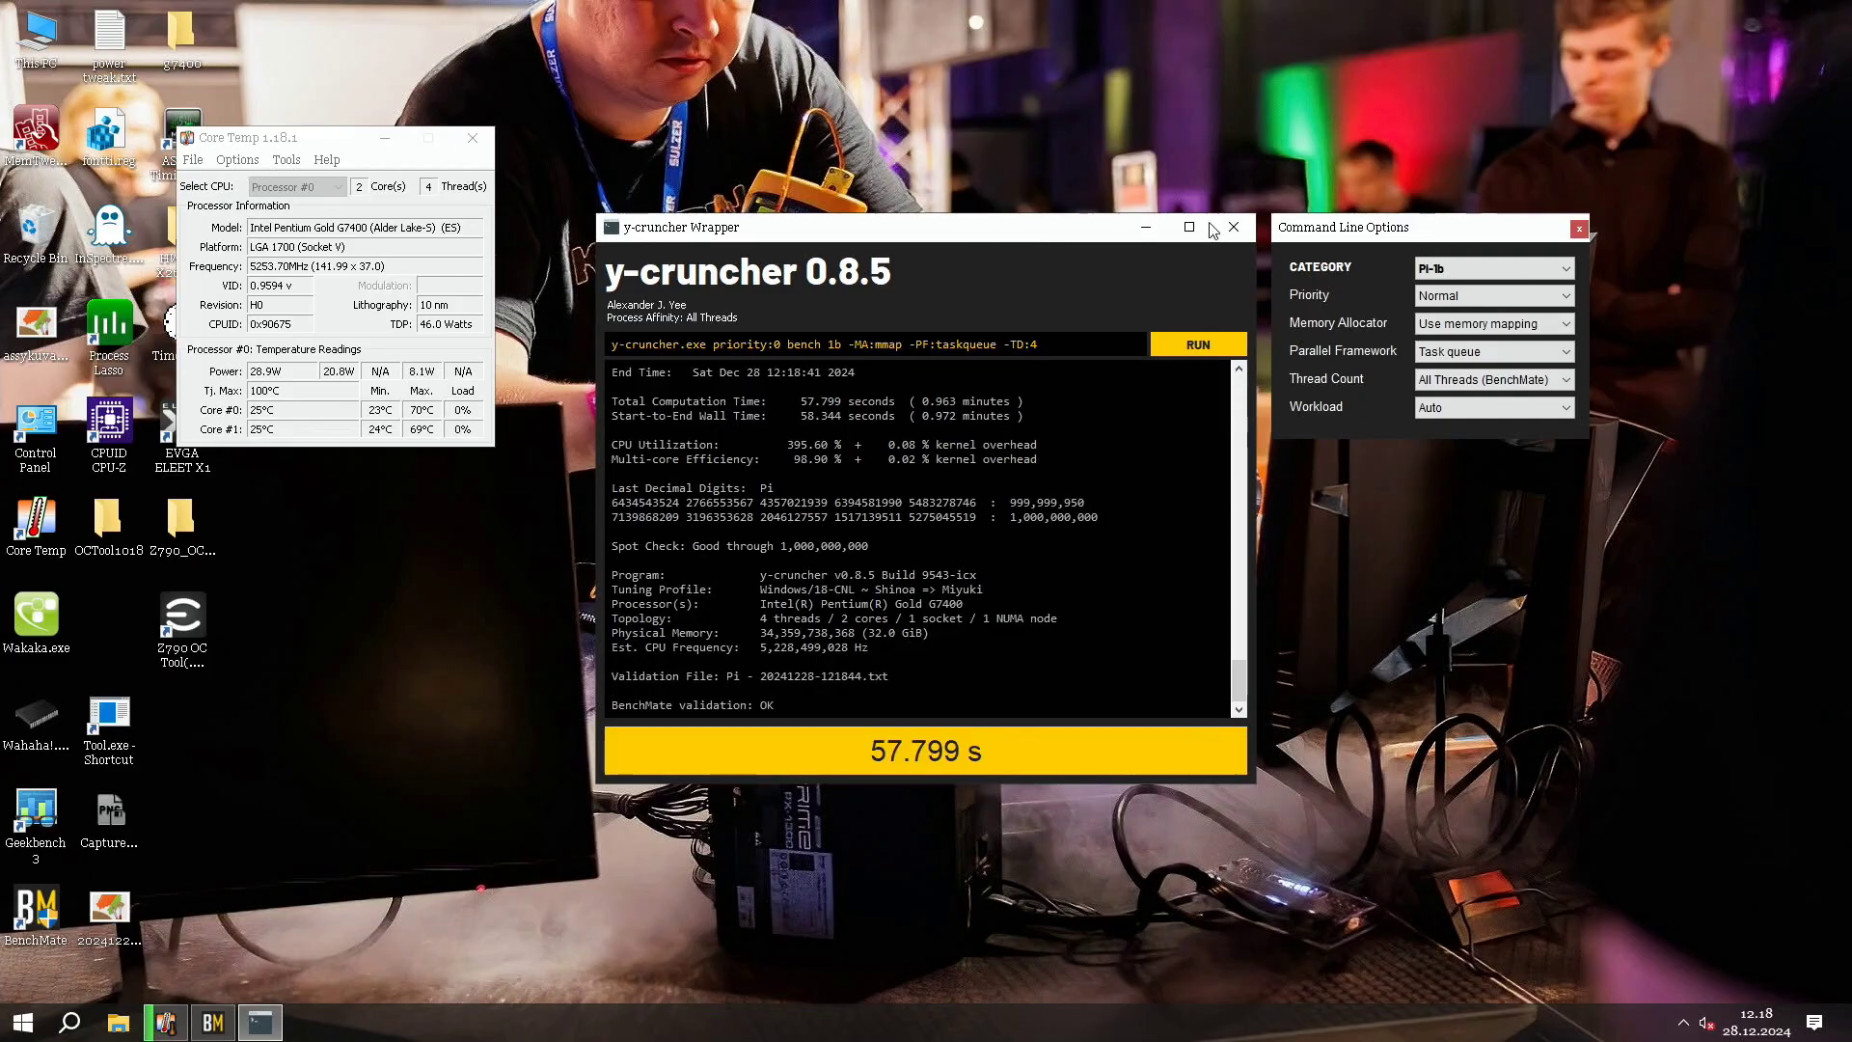
# - Move the y-cruncher options and output windows to the top and bring BenchMate forward
pyautogui.moveTo(1352, 236); pyautogui.dragTo(1386, 44)
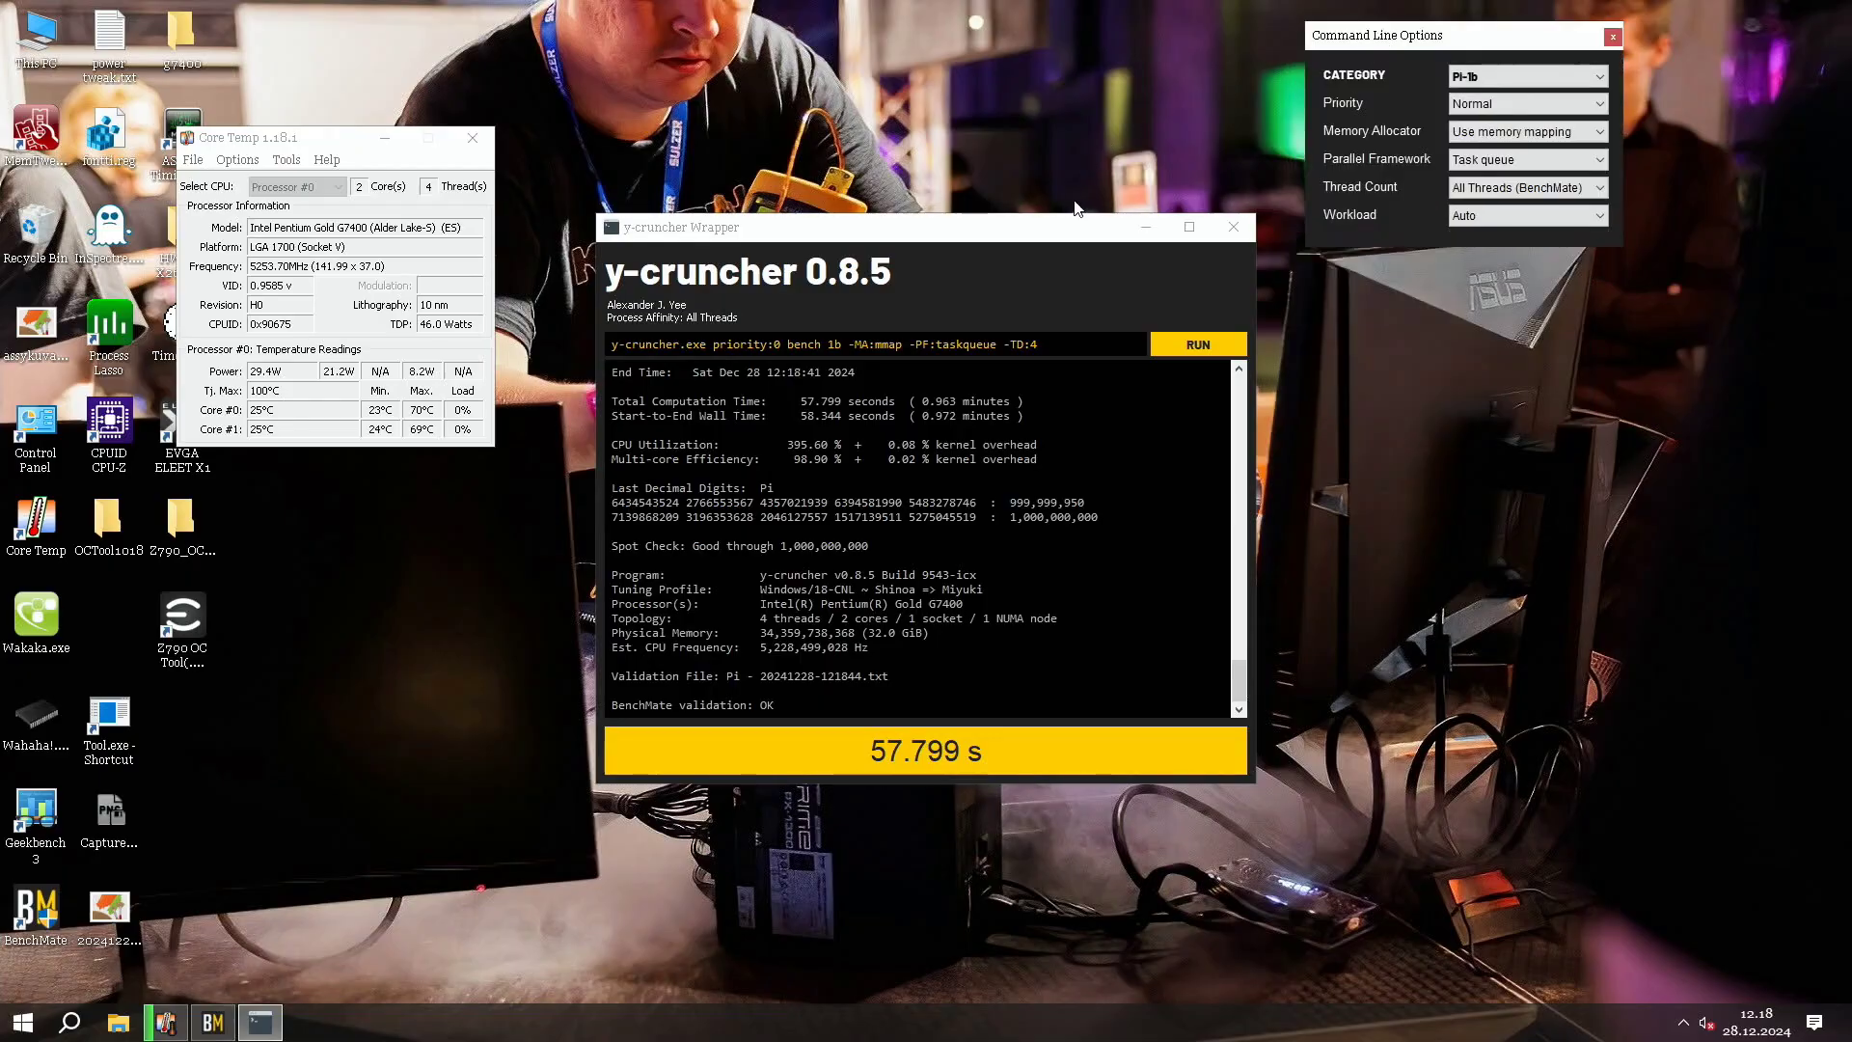
pyautogui.moveTo(1073, 226); pyautogui.dragTo(1090, 39)
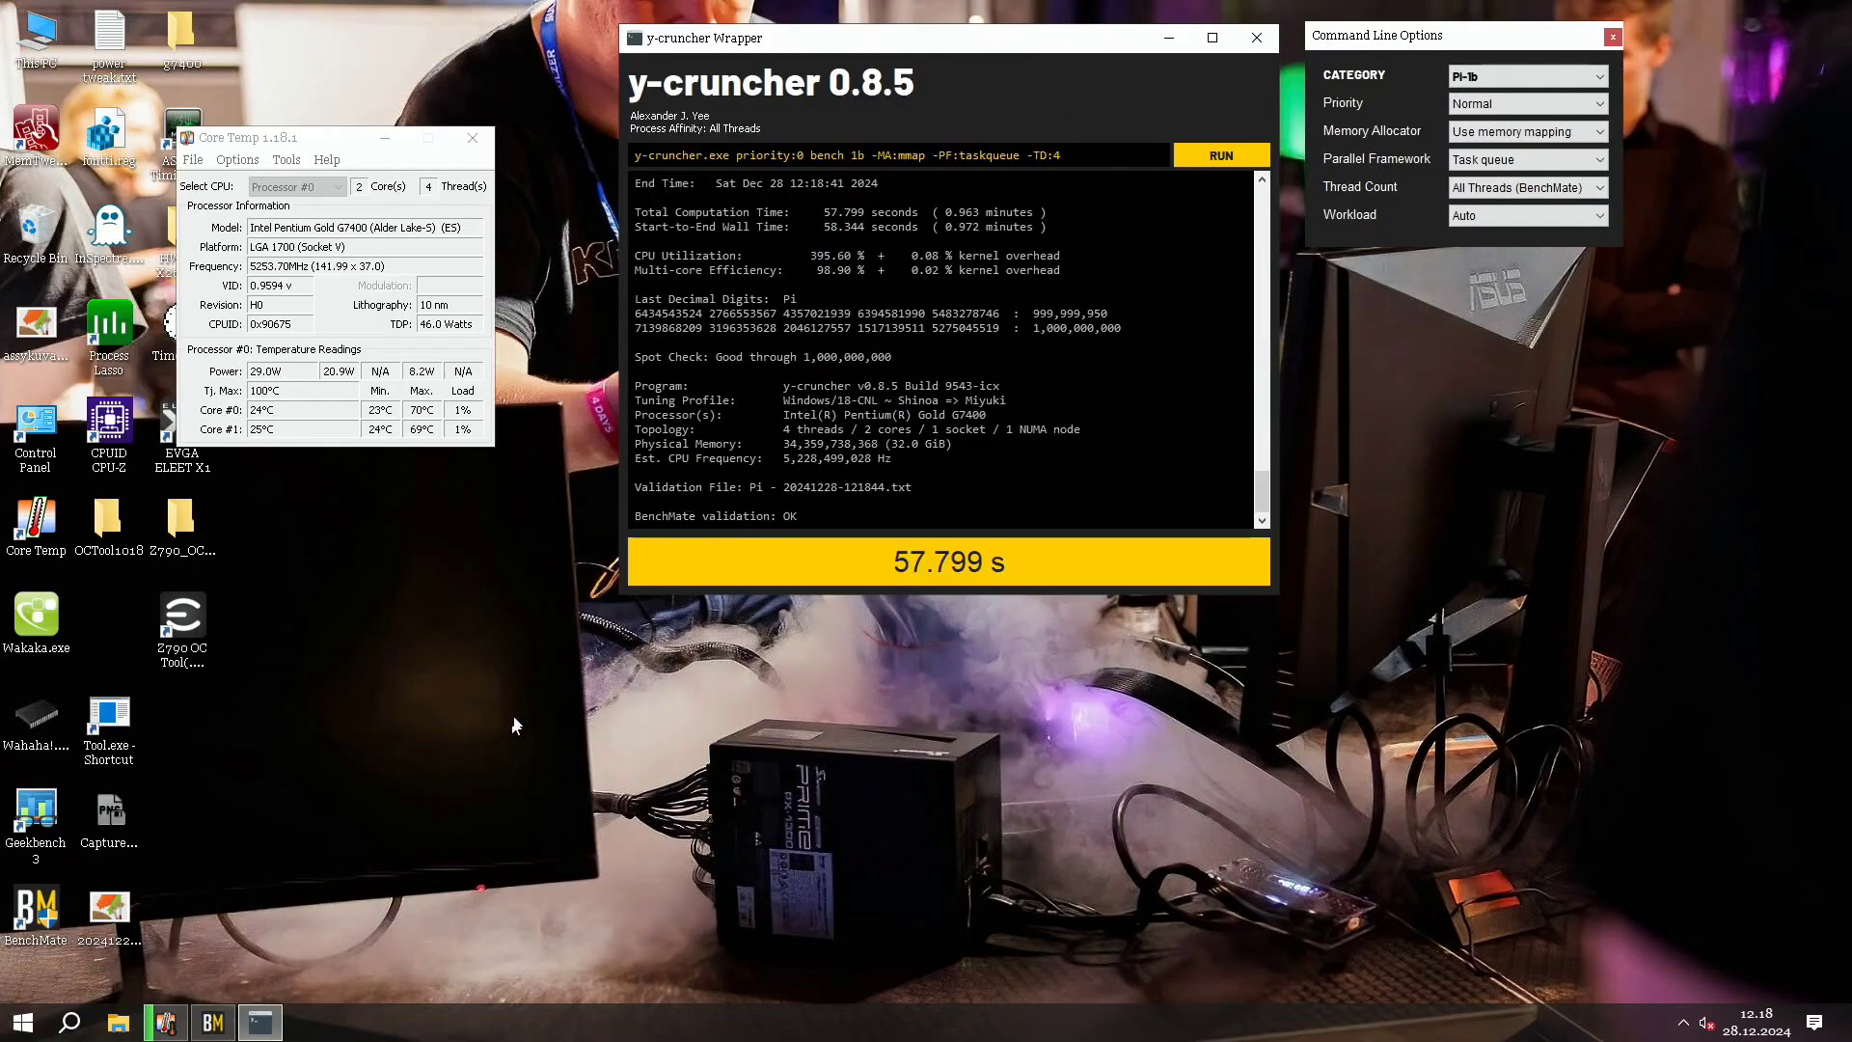
pyautogui.click(214, 1022)
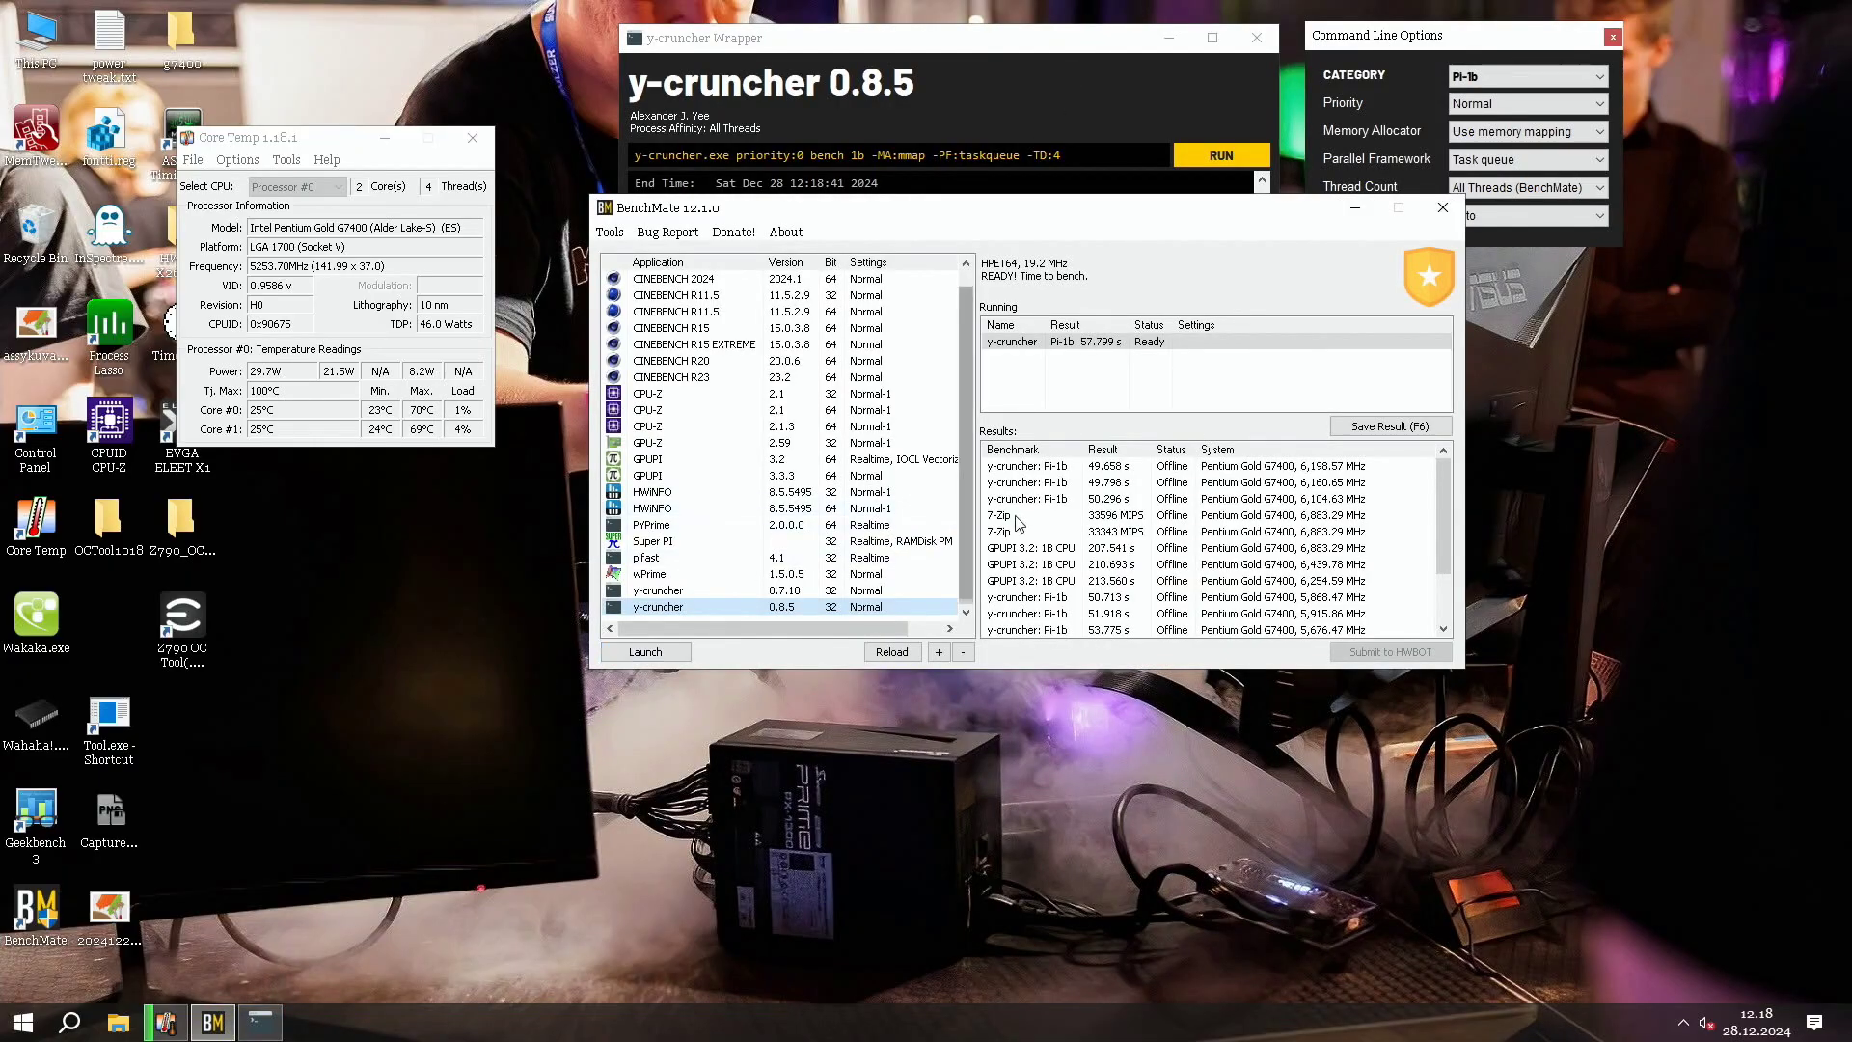
# - Save the 57.799 s Pi-1b result in BenchMate and shift the y-cruncher output left
pyautogui.click(1390, 425)
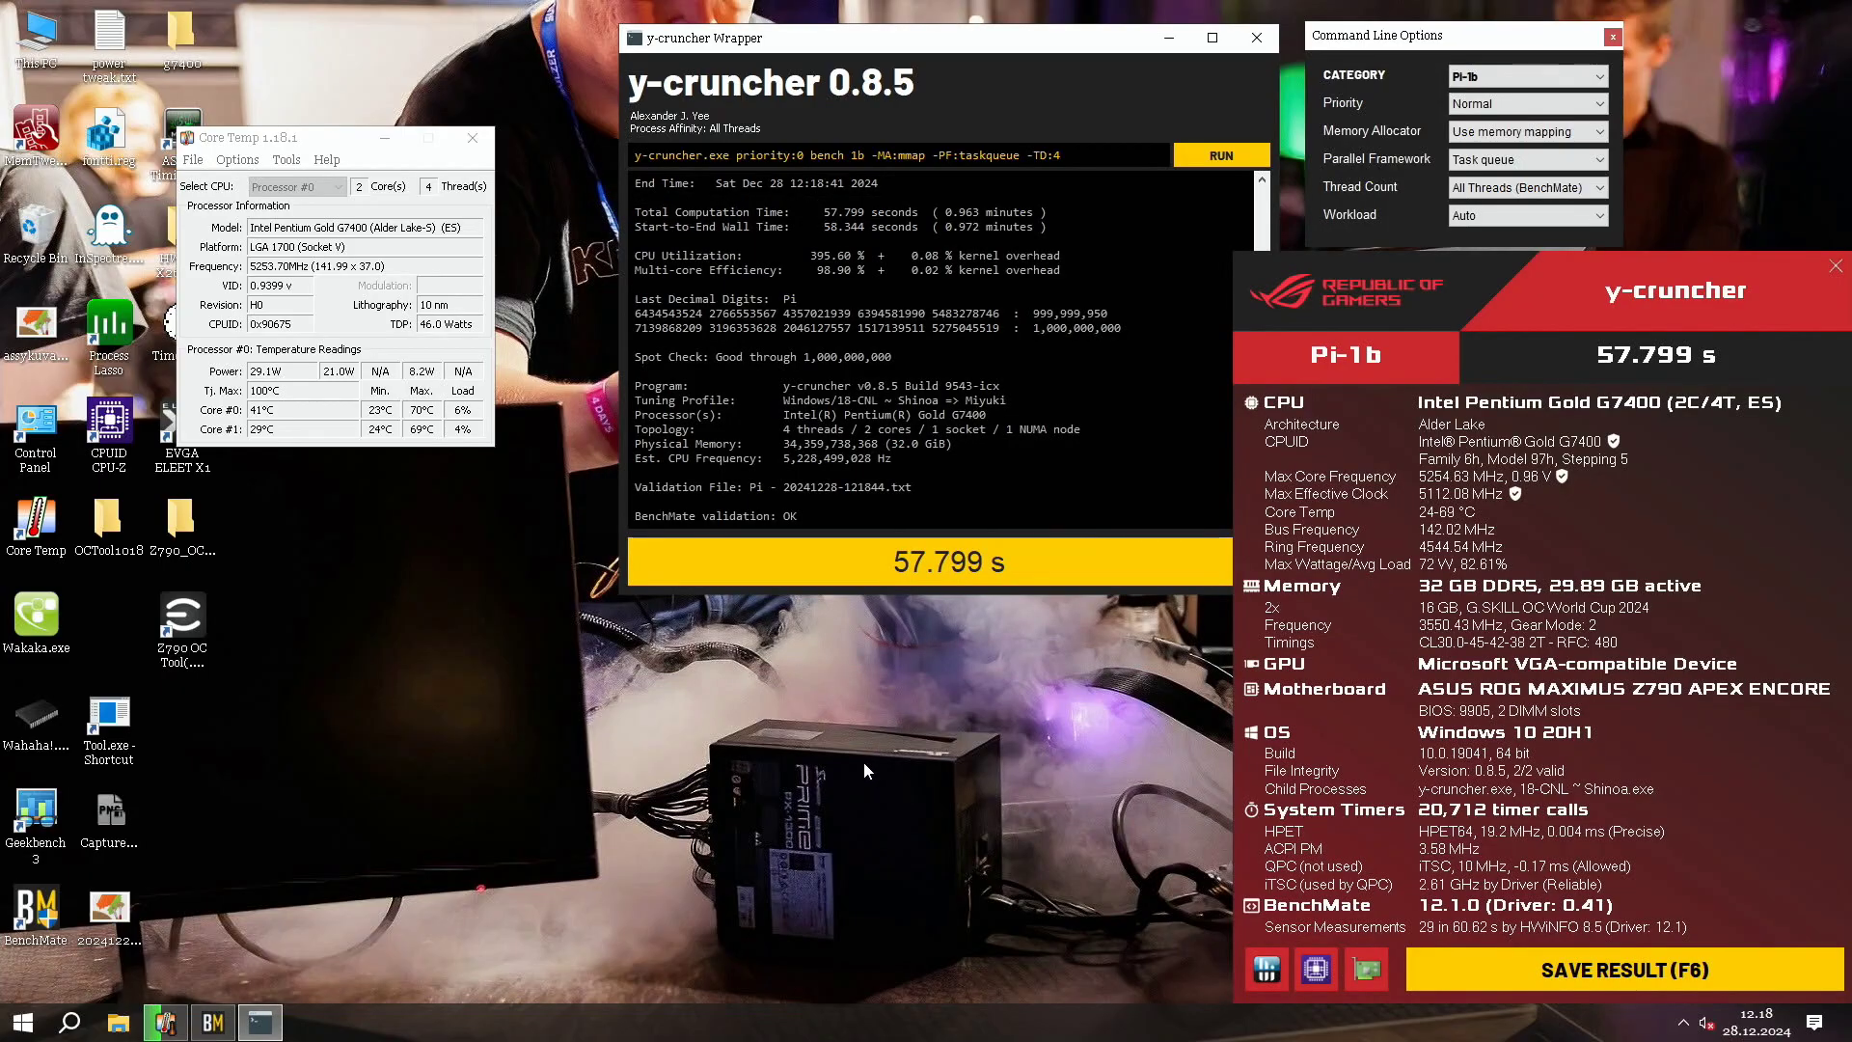
pyautogui.moveTo(1089, 57); pyautogui.dragTo(1009, 24)
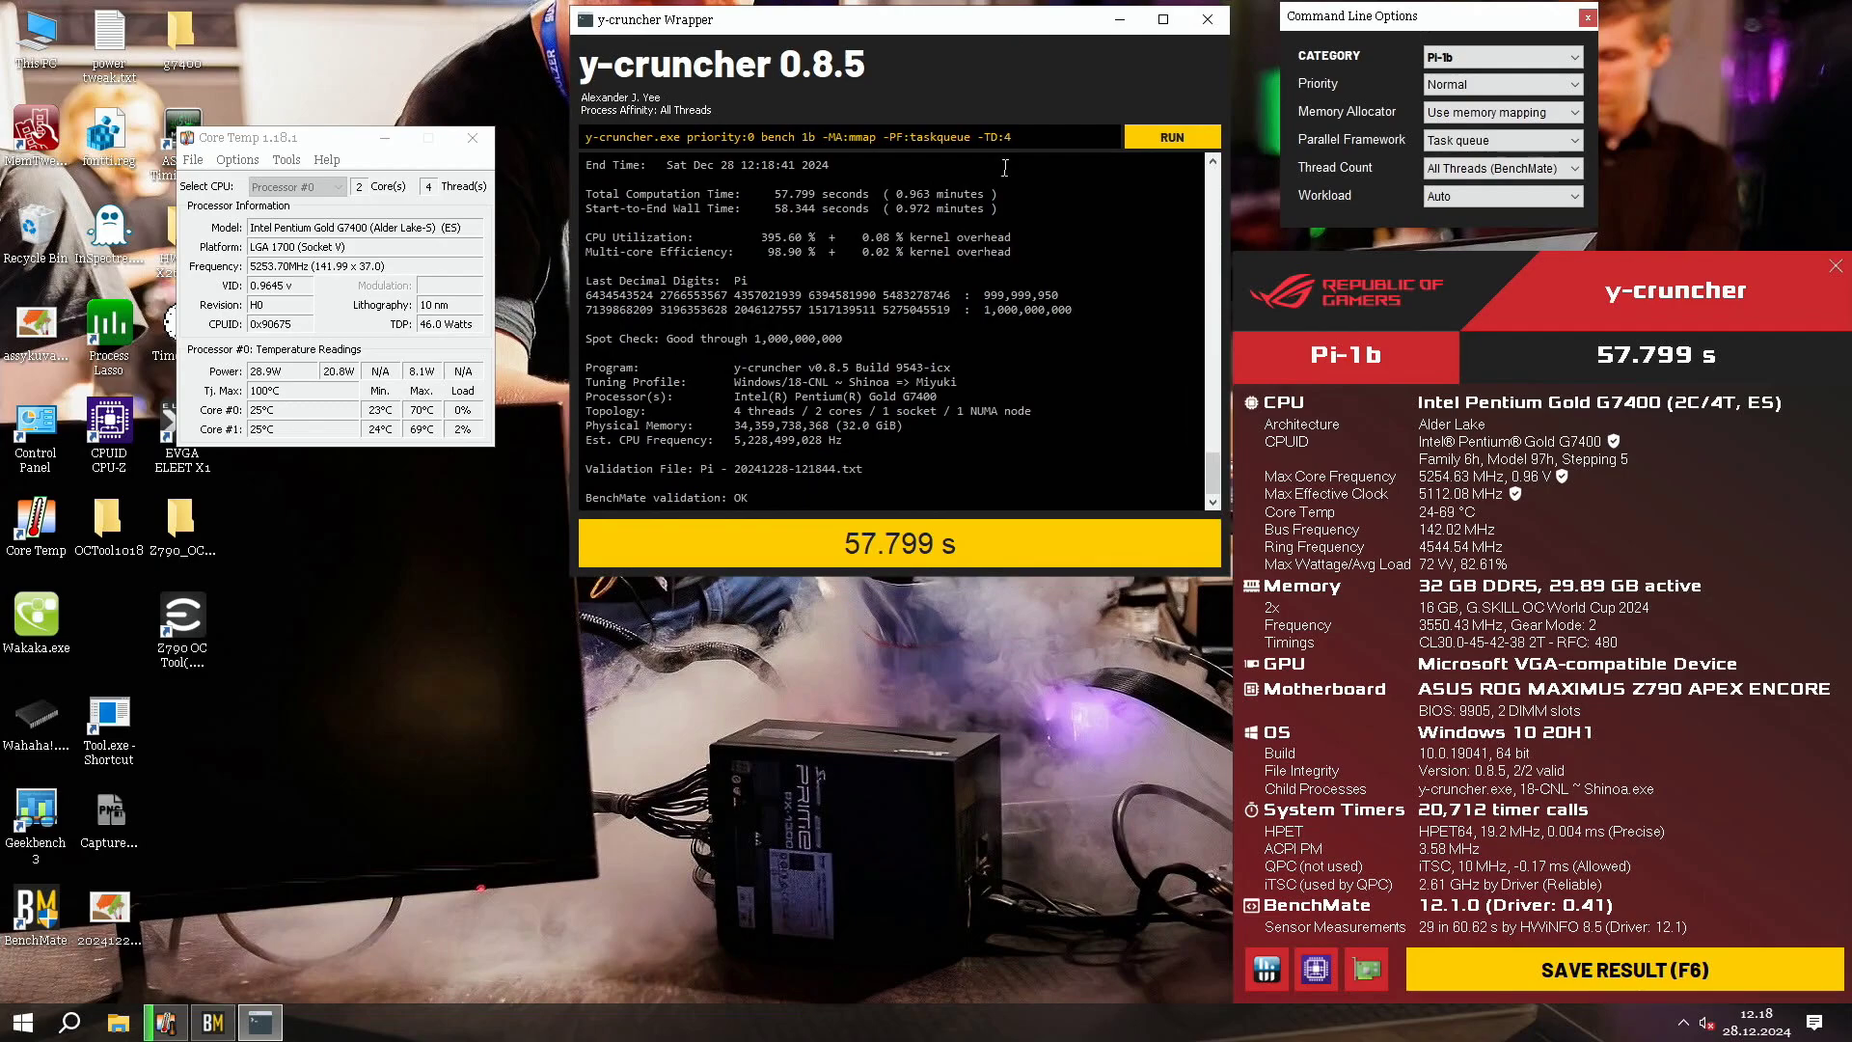